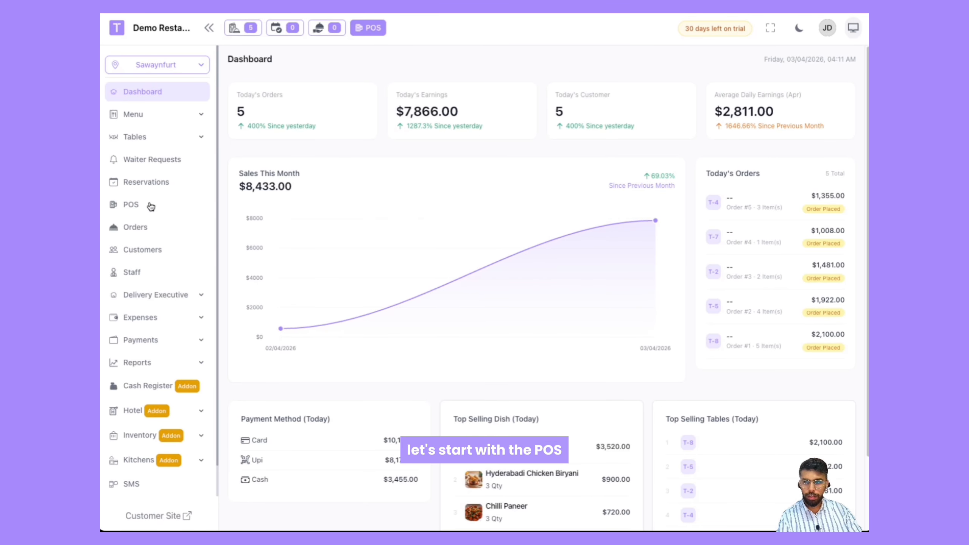
# Step: Register this device as a POS named POS-1 for the Sawaynfurt branch and approve the machine
pyautogui.click(142, 208)
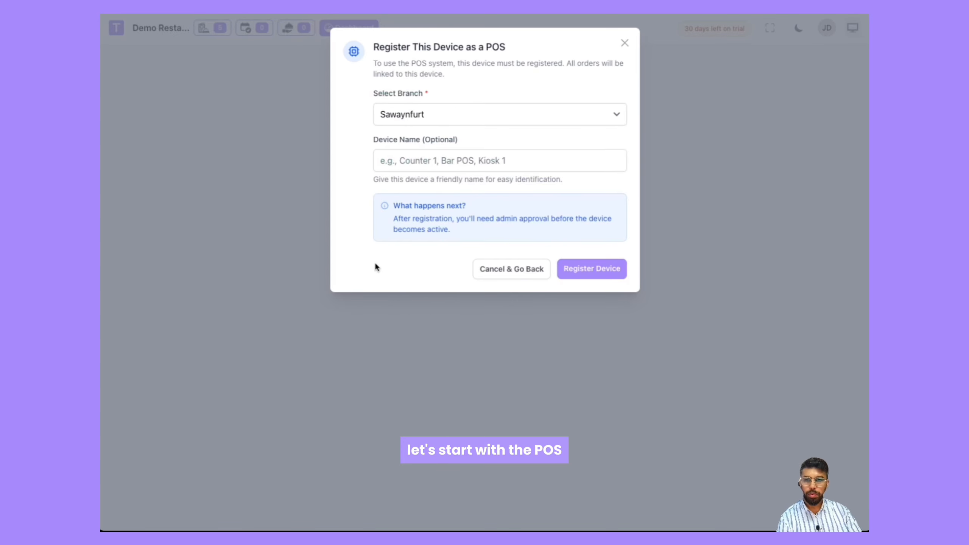
pyautogui.click(439, 111)
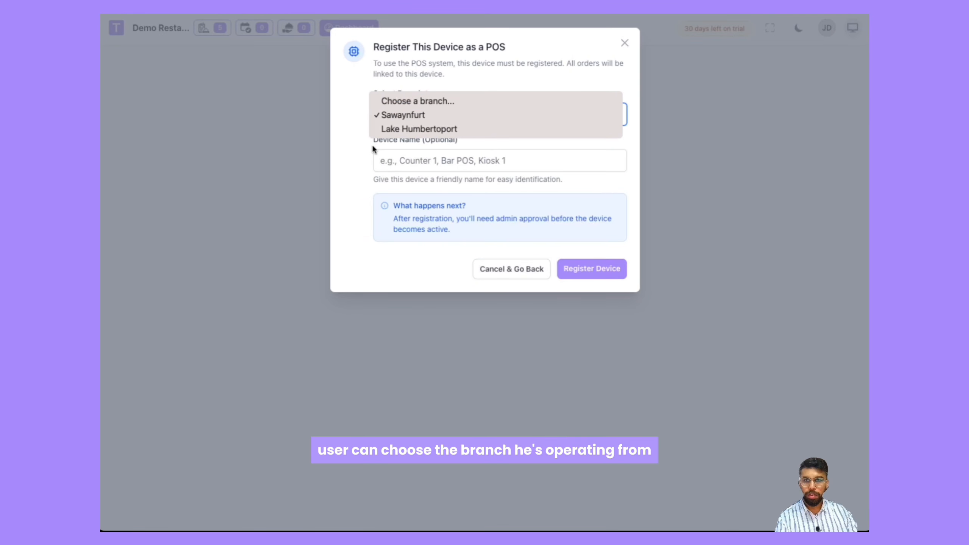
pyautogui.click(364, 151)
pyautogui.click(421, 161)
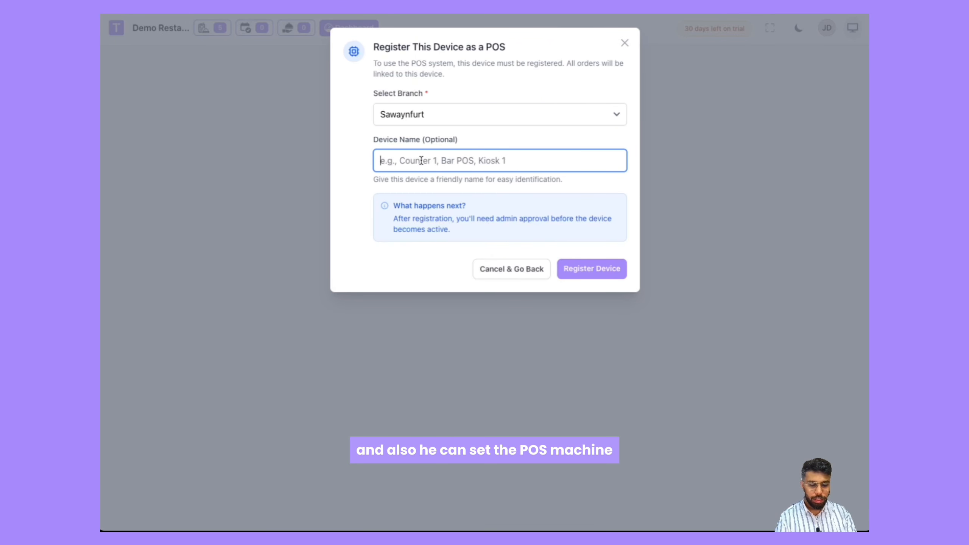
pyautogui.write('POS-1')
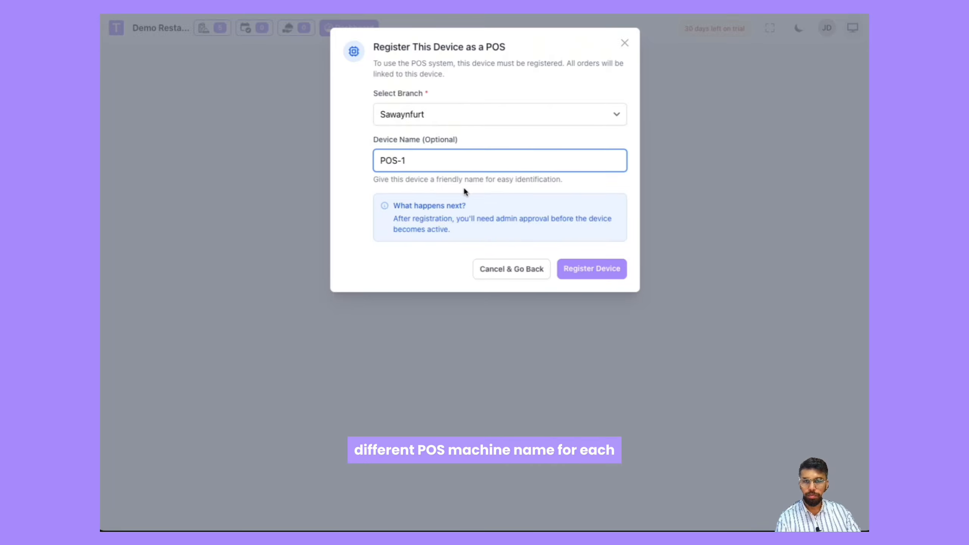
pyautogui.click(600, 267)
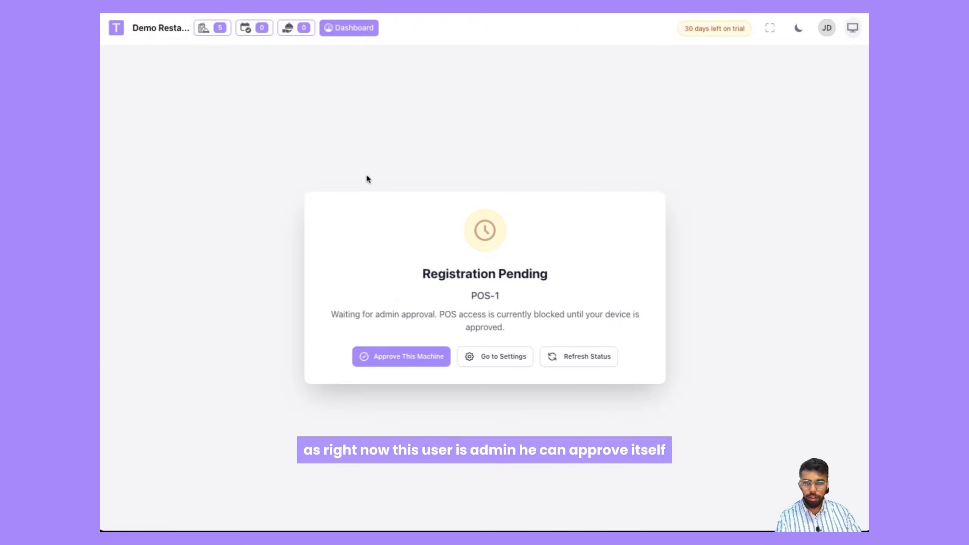
pyautogui.click(402, 358)
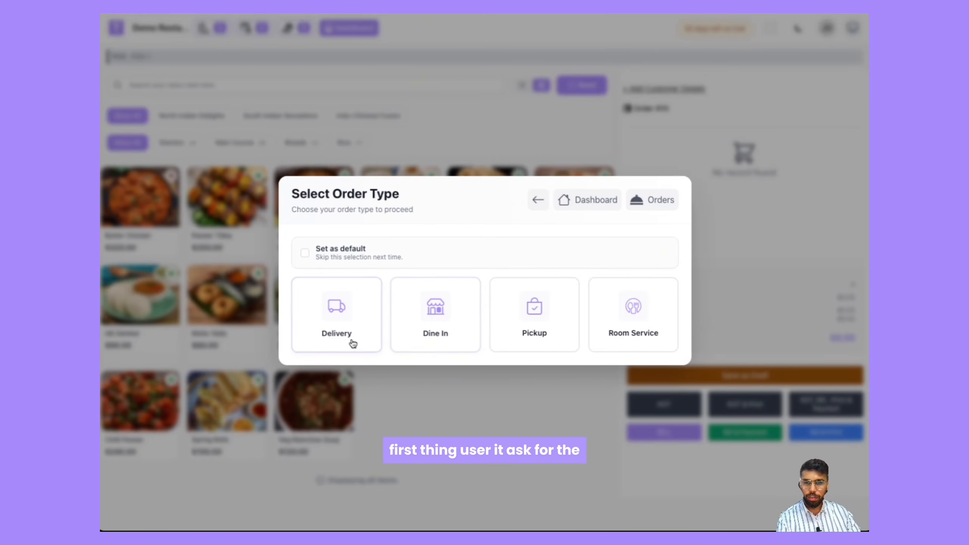
# Step: Start a Dine In order and browse the Starters category before showing all menu items again
pyautogui.click(429, 299)
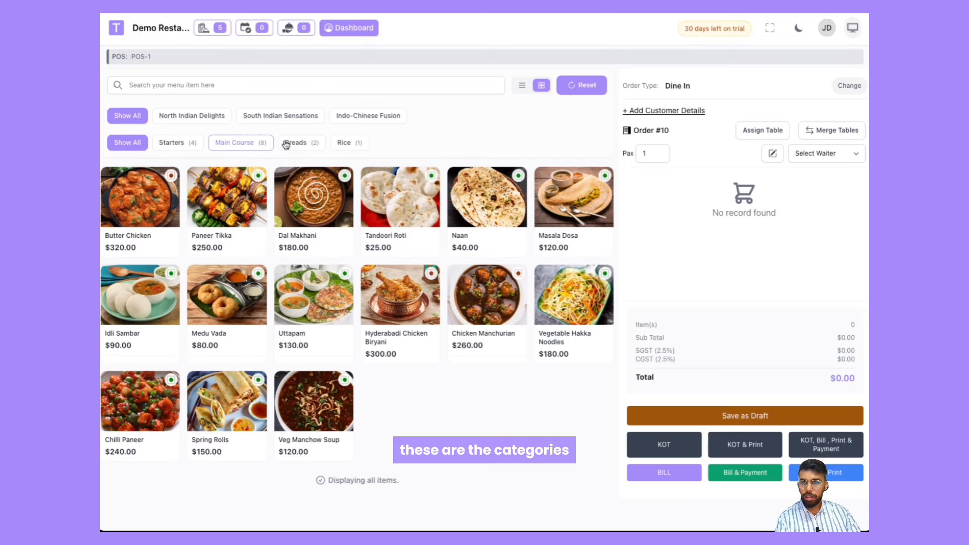
pyautogui.click(160, 144)
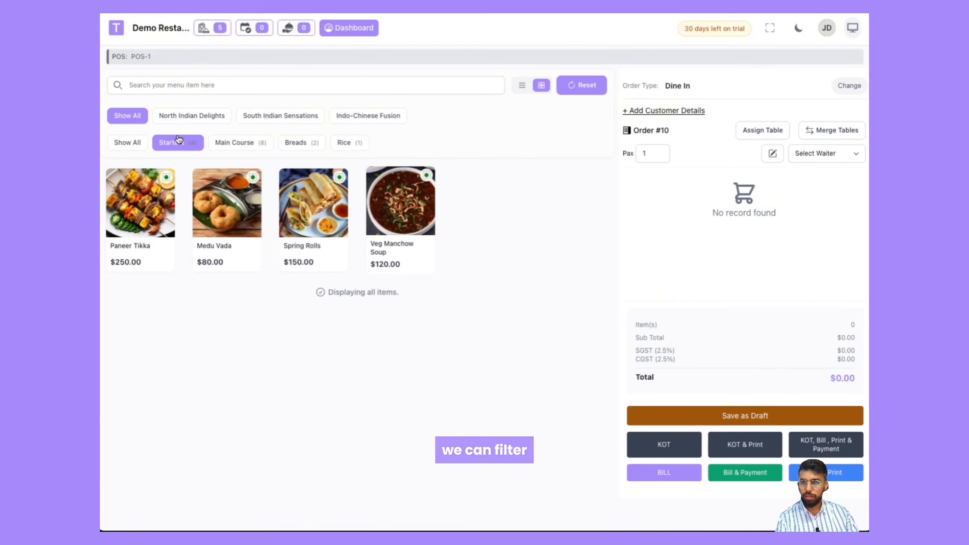
pyautogui.click(133, 144)
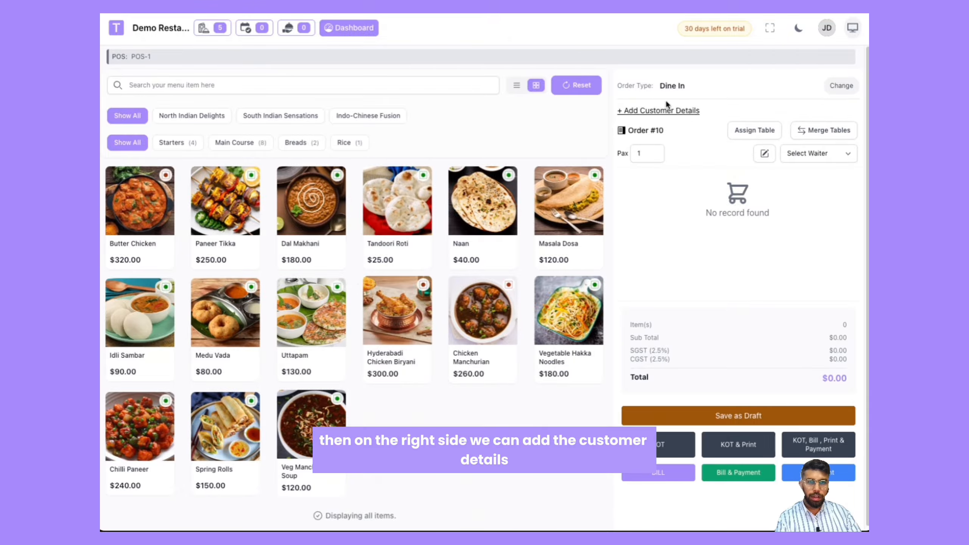
# Step: Assign table T-10 to the order, leaving the customer details dialog without adding anyone
pyautogui.click(670, 110)
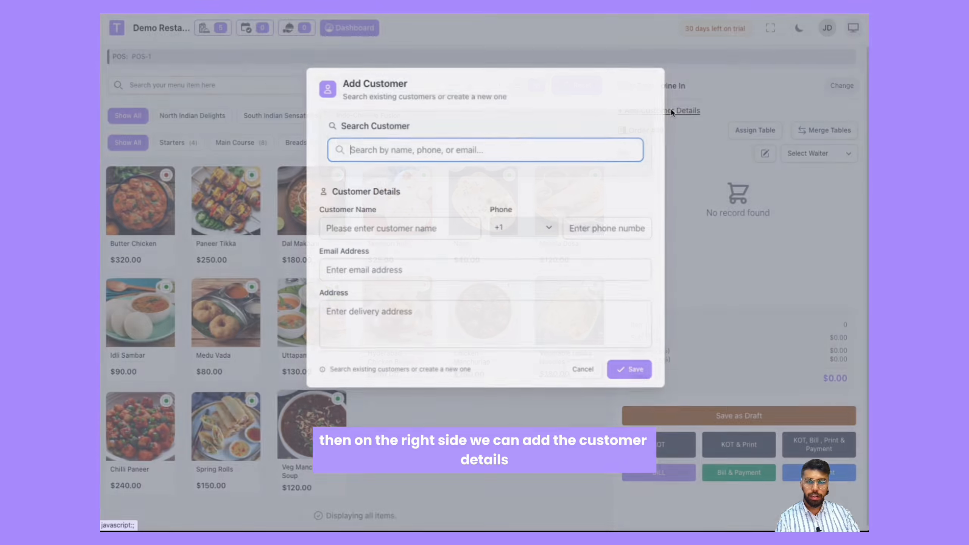
pyautogui.click(582, 370)
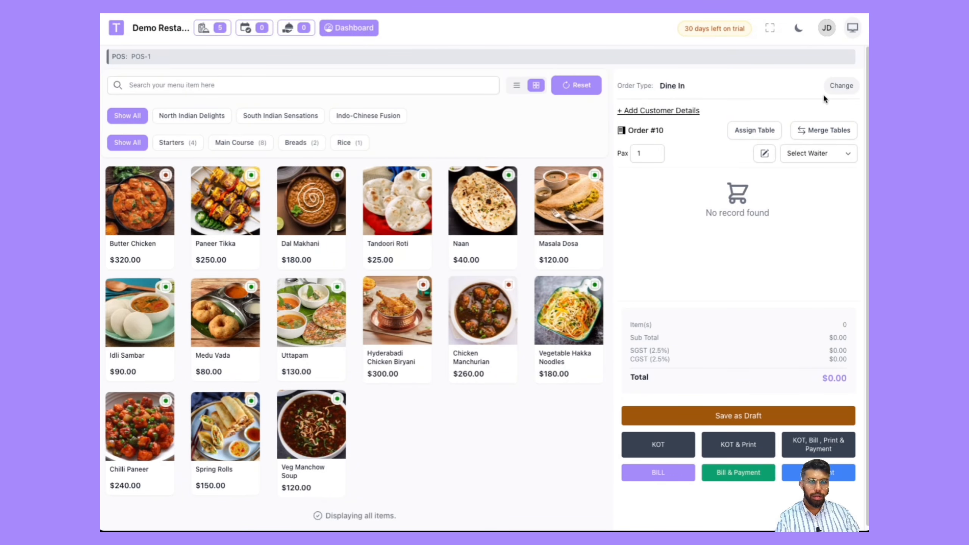
pyautogui.click(758, 132)
pyautogui.click(411, 169)
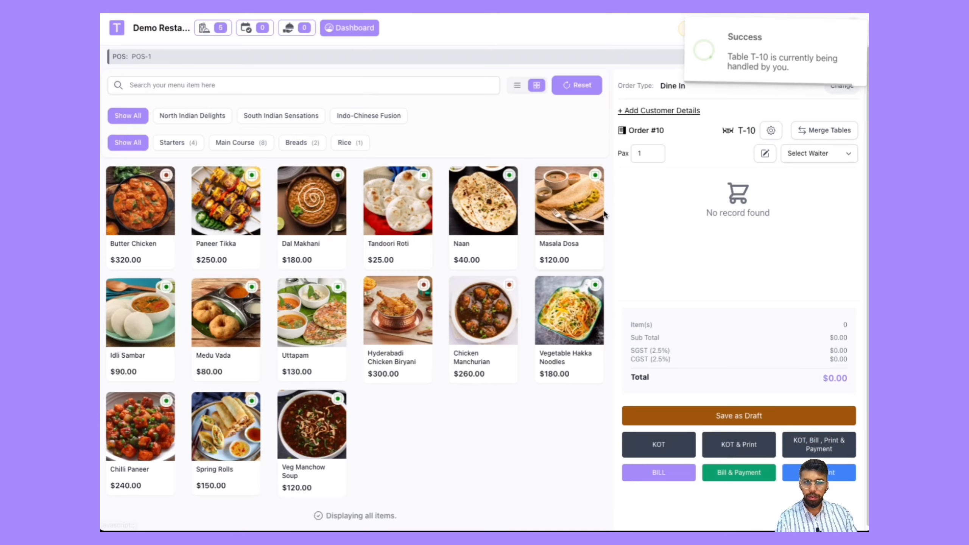
# Step: Set the order's pax to 2 and assign the available waiter to it
pyautogui.click(653, 151)
pyautogui.click(653, 152)
pyautogui.click(653, 156)
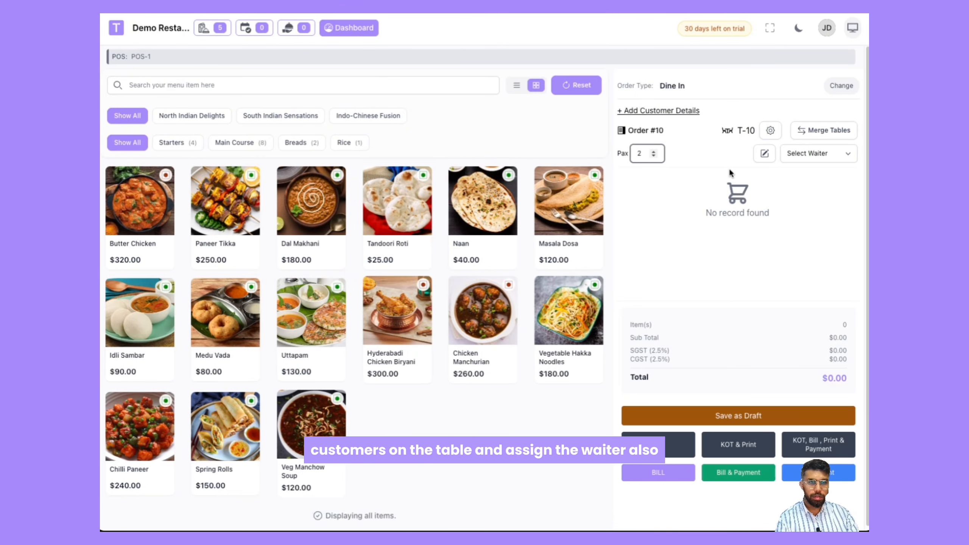
pyautogui.click(793, 154)
pyautogui.click(797, 166)
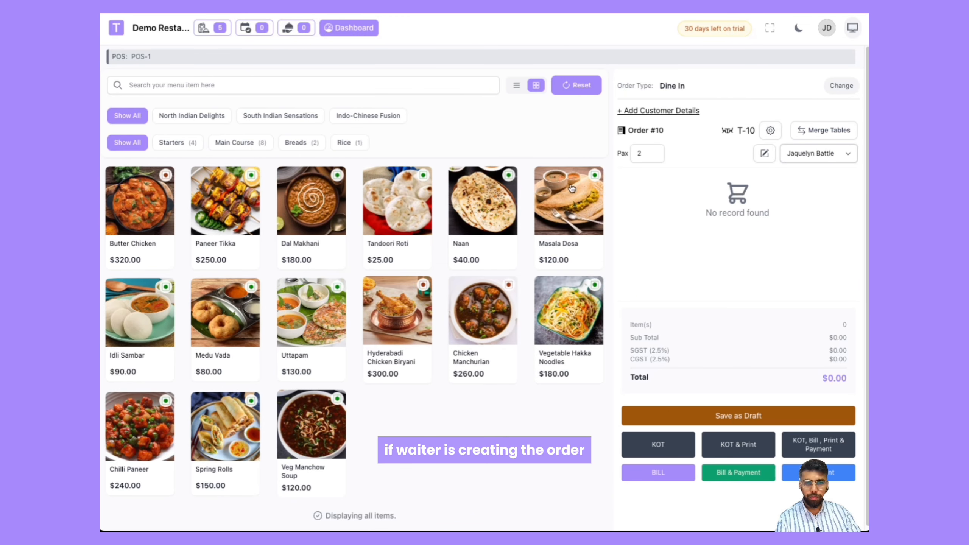
pyautogui.click(825, 153)
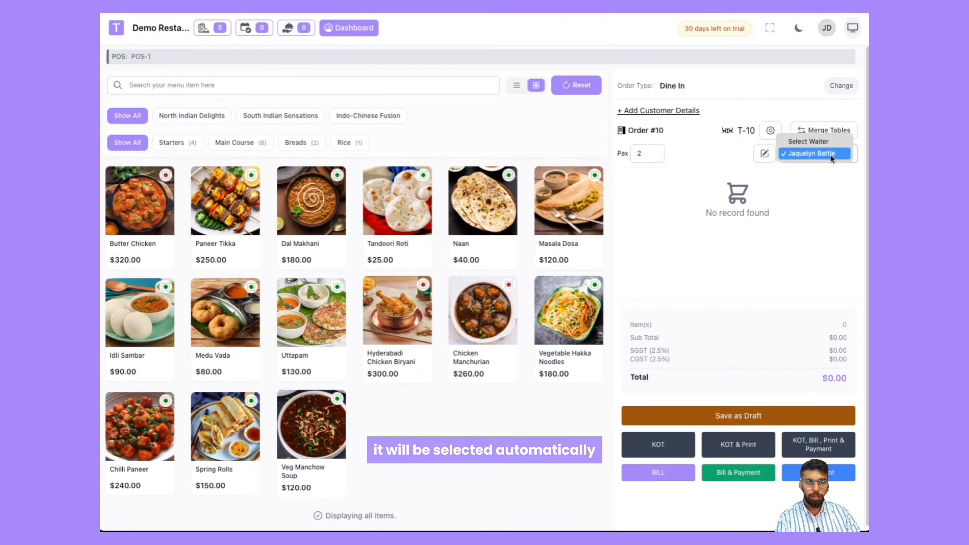
pyautogui.click(697, 157)
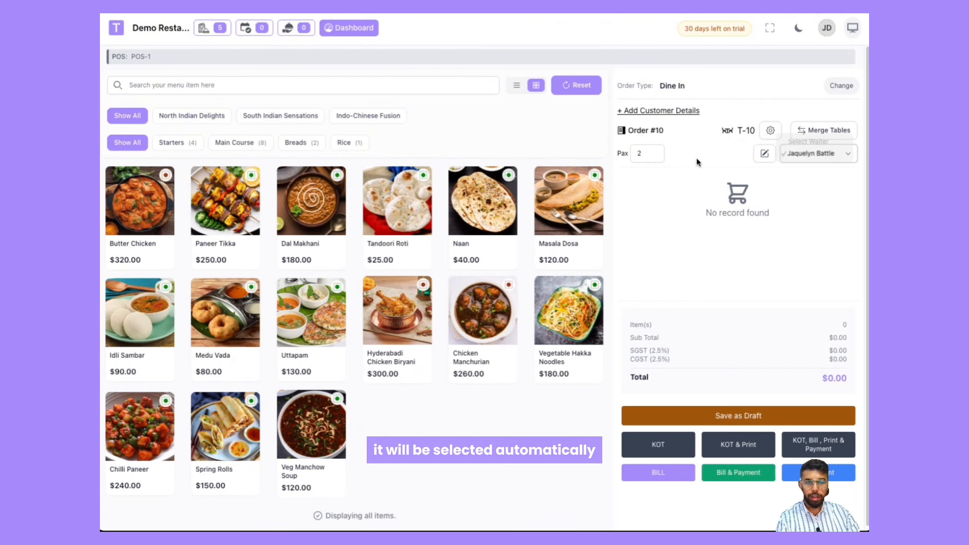
# Step: Add Butter Chicken, Dal Makhani and Tandoori Roti to the order
pyautogui.click(151, 245)
pyautogui.click(286, 237)
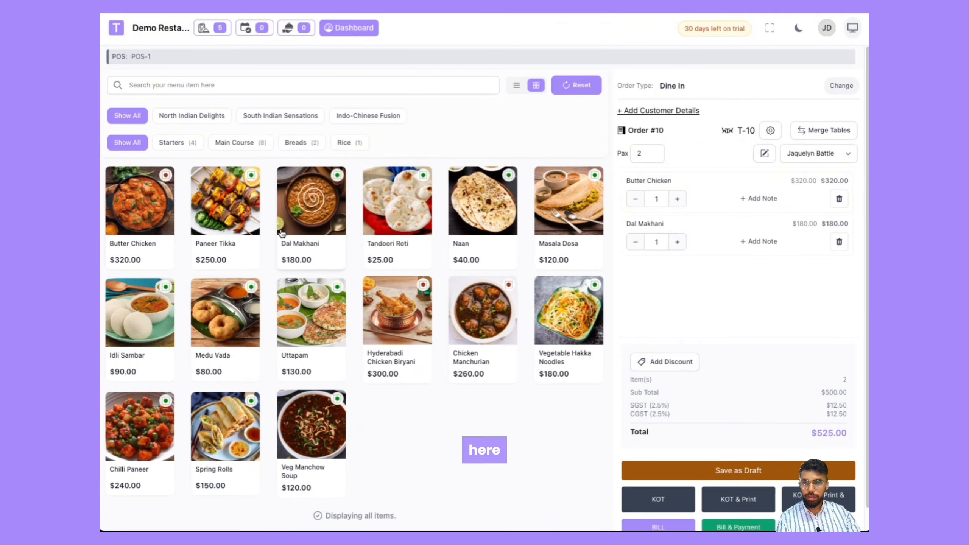
pyautogui.click(424, 241)
# Step: Add the note "Non spicy" to the Butter Chicken item
pyautogui.scroll(-2, 393, 339)
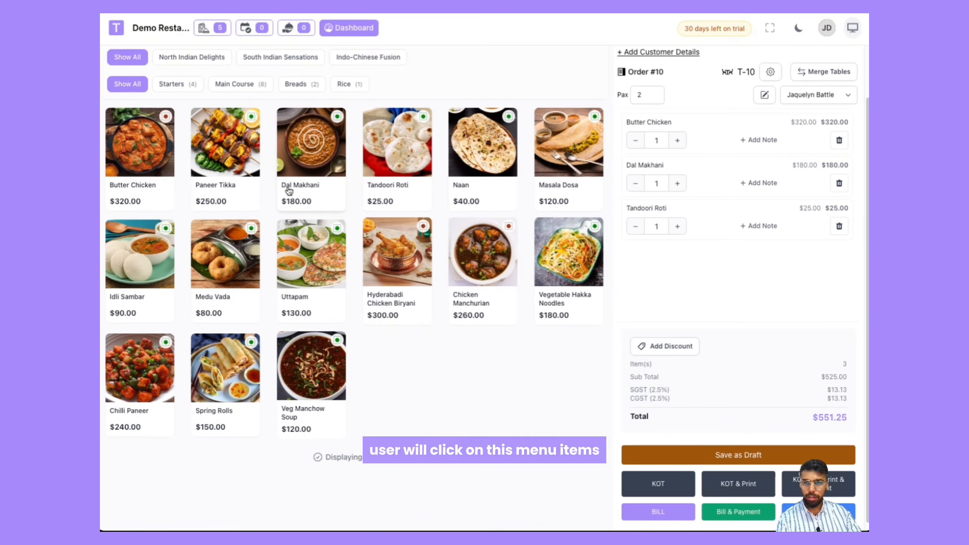
pyautogui.scroll(1, 703, 269)
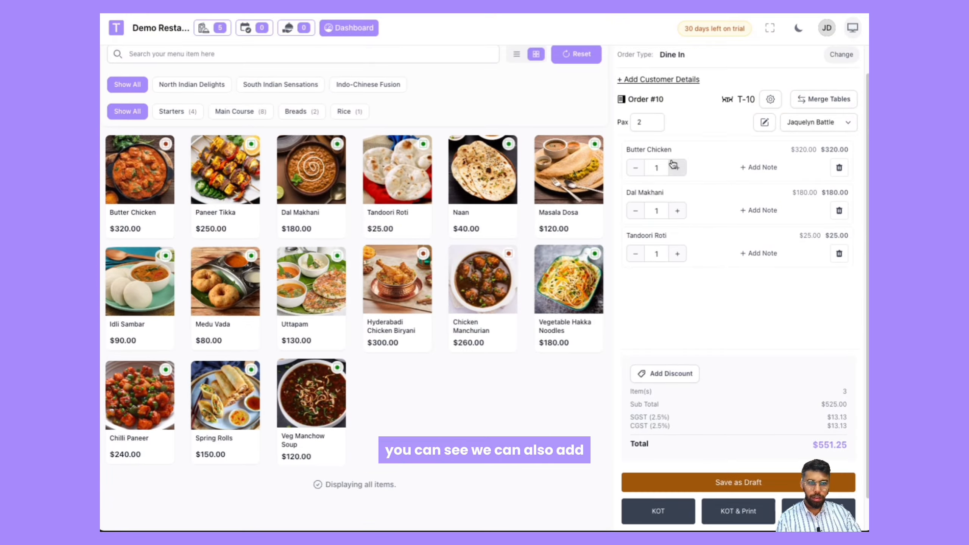
pyautogui.click(756, 169)
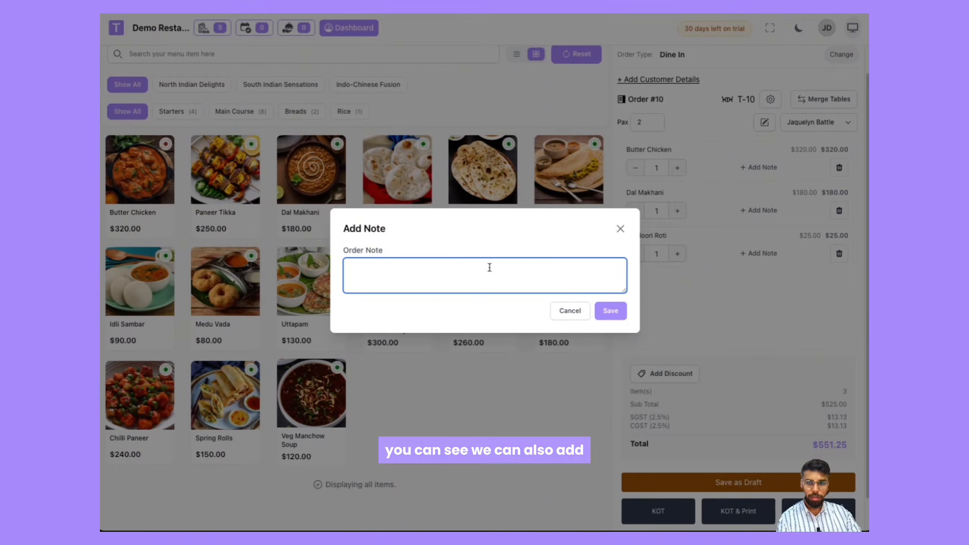
pyautogui.write('Non spicy')
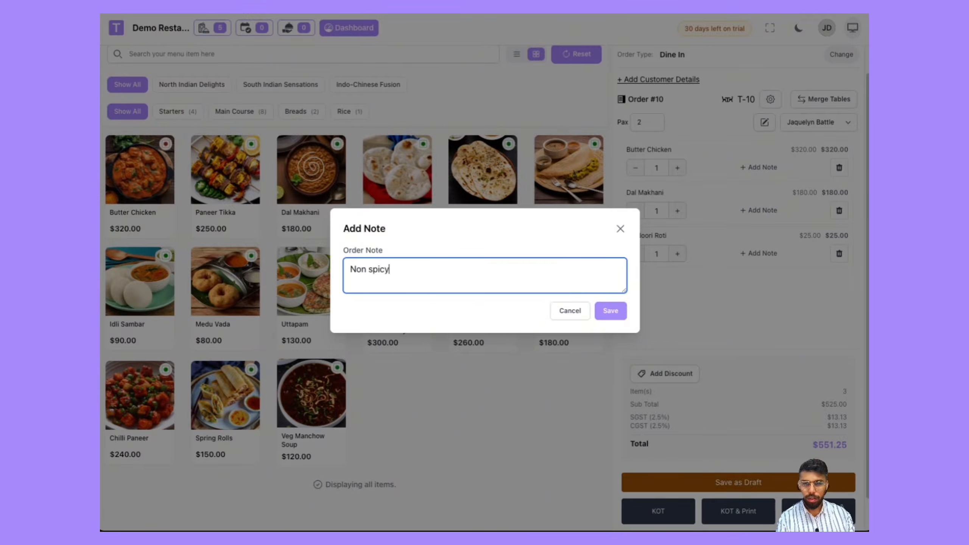
pyautogui.click(610, 310)
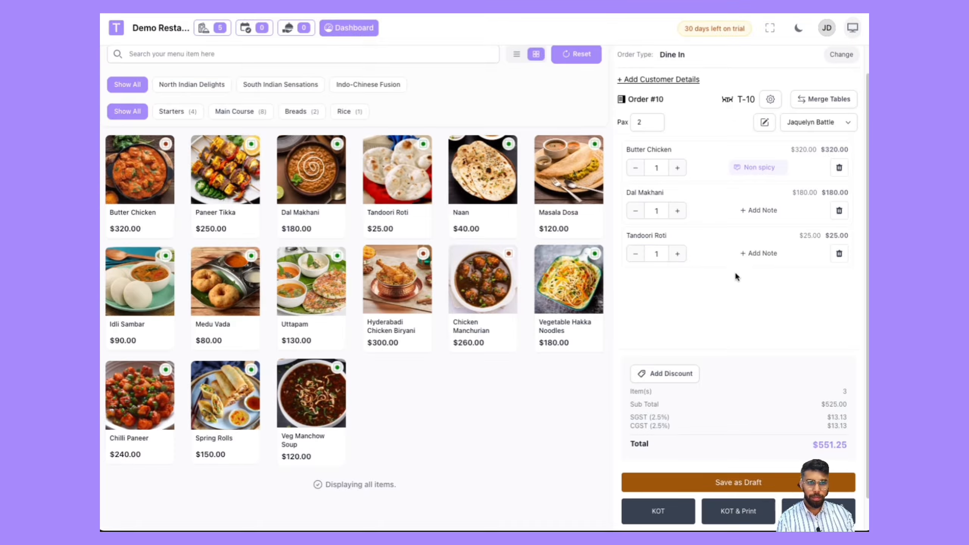
# Step: Apply a 5 percent discount to the bill
pyautogui.scroll(-1, 695, 353)
pyautogui.click(665, 339)
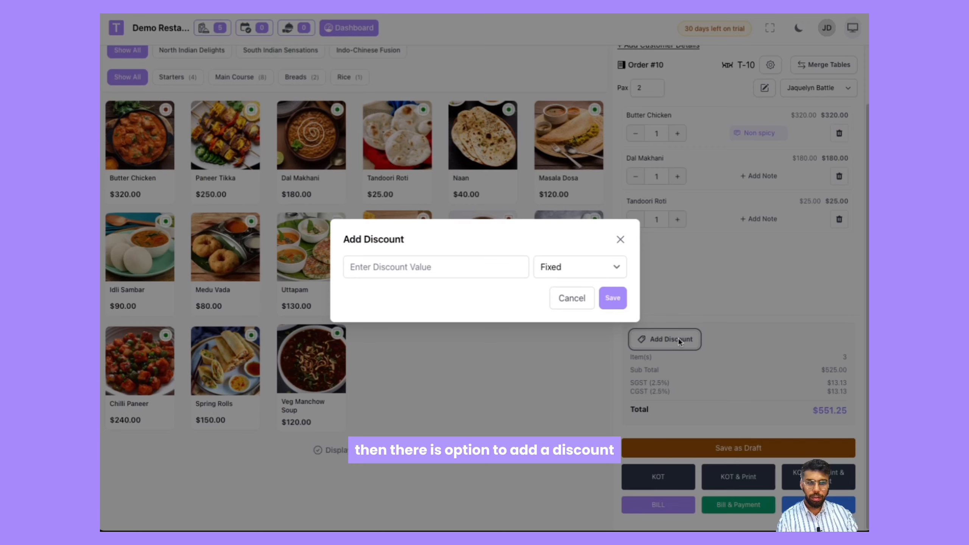
pyautogui.click(454, 267)
pyautogui.press('Tab')
pyautogui.press('space')
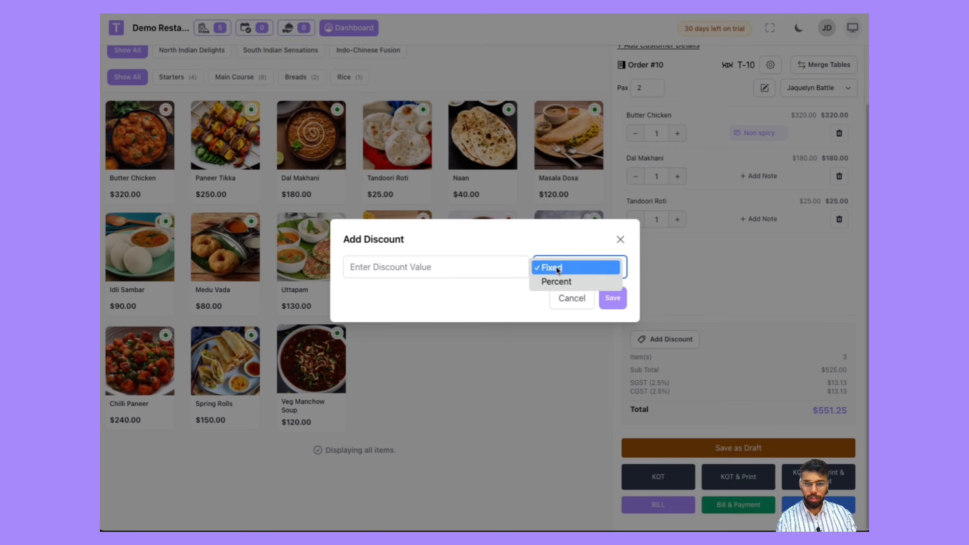
pyautogui.press('Down')
pyautogui.press('Return')
pyautogui.click(473, 275)
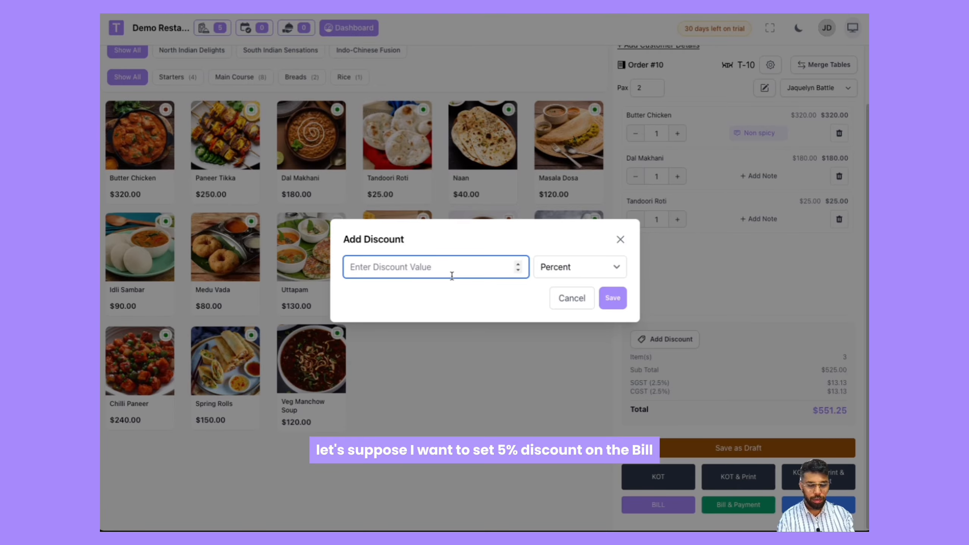
pyautogui.write('5')
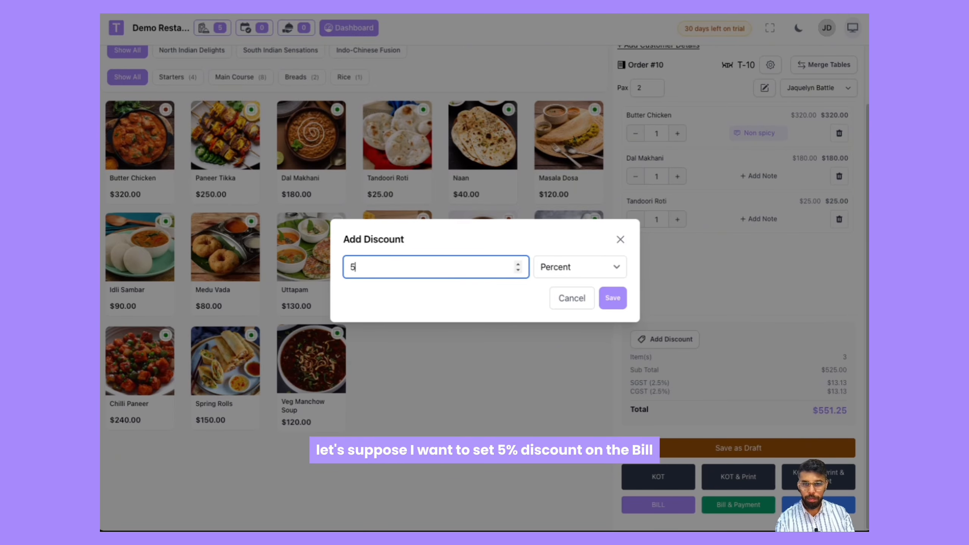
pyautogui.click(612, 298)
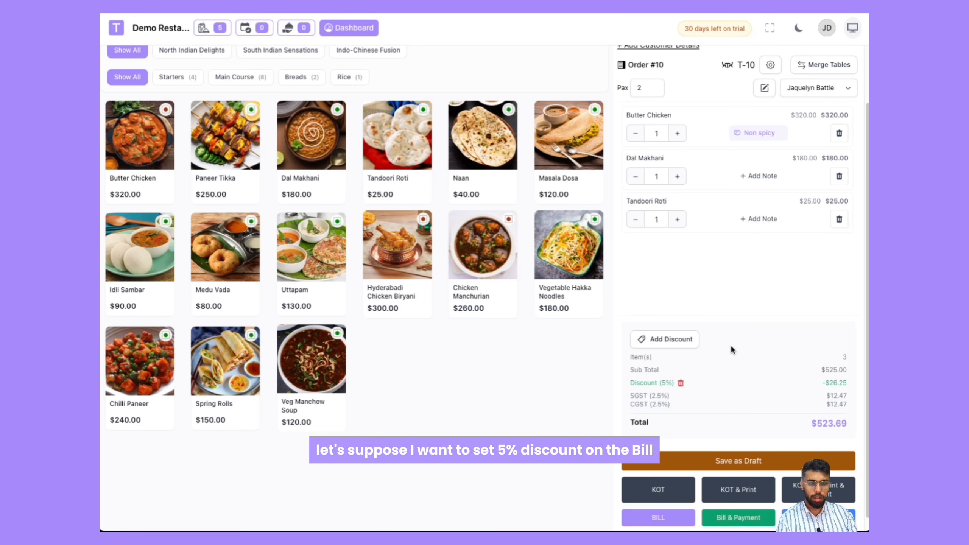
# Step: Send the order with KOT, Bill, Print & Payment and cancel the print preview
pyautogui.scroll(-1, 732, 345)
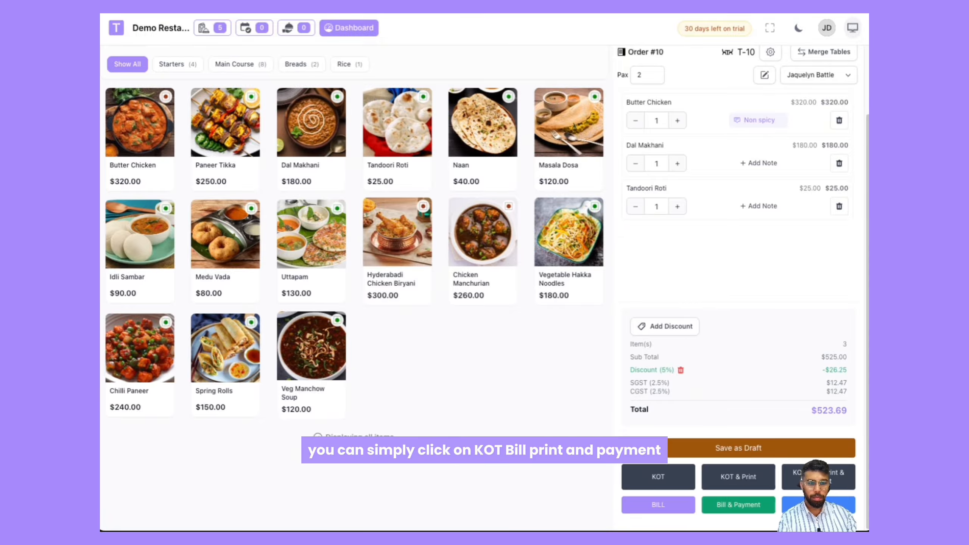
pyautogui.click(818, 476)
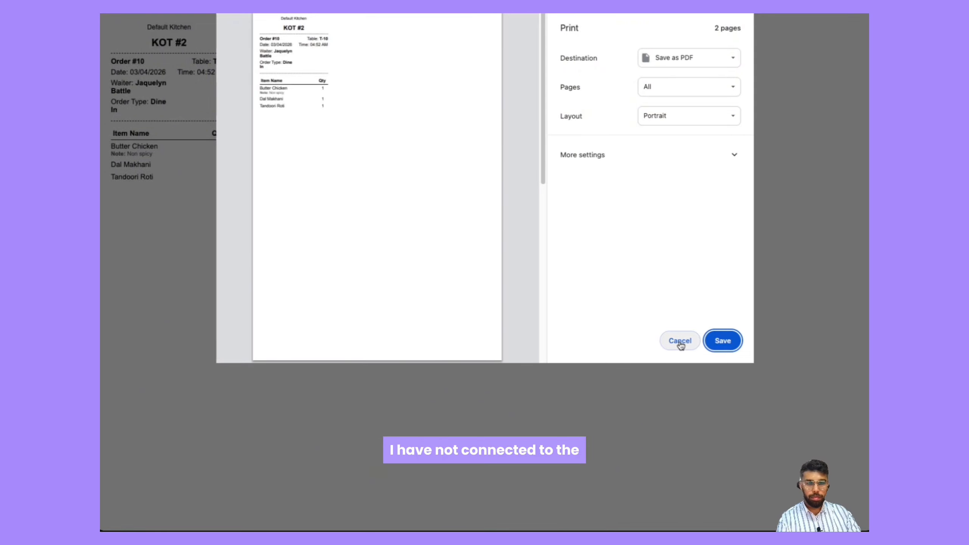
pyautogui.click(679, 343)
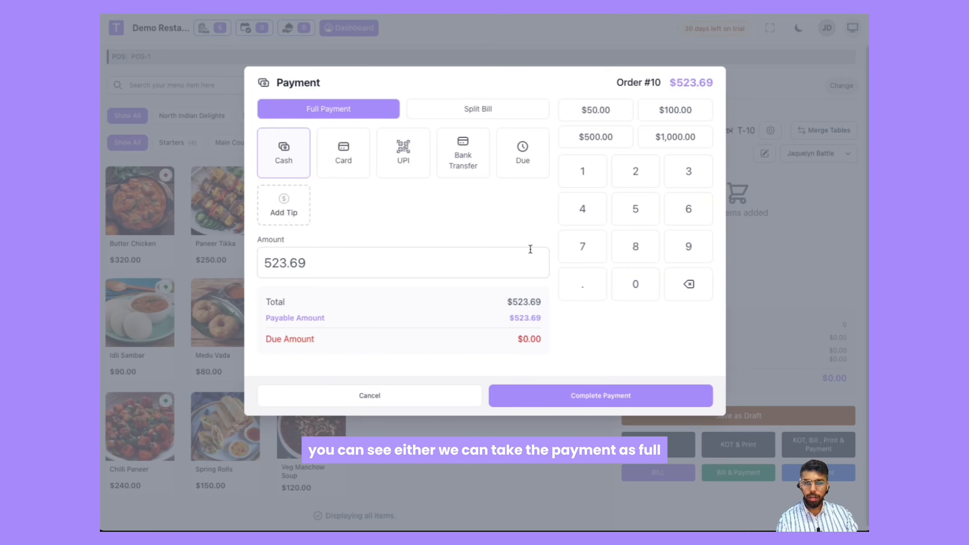
# Step: Complete the full payment in cash after glancing at the split bill options, then close the order details
pyautogui.click(482, 111)
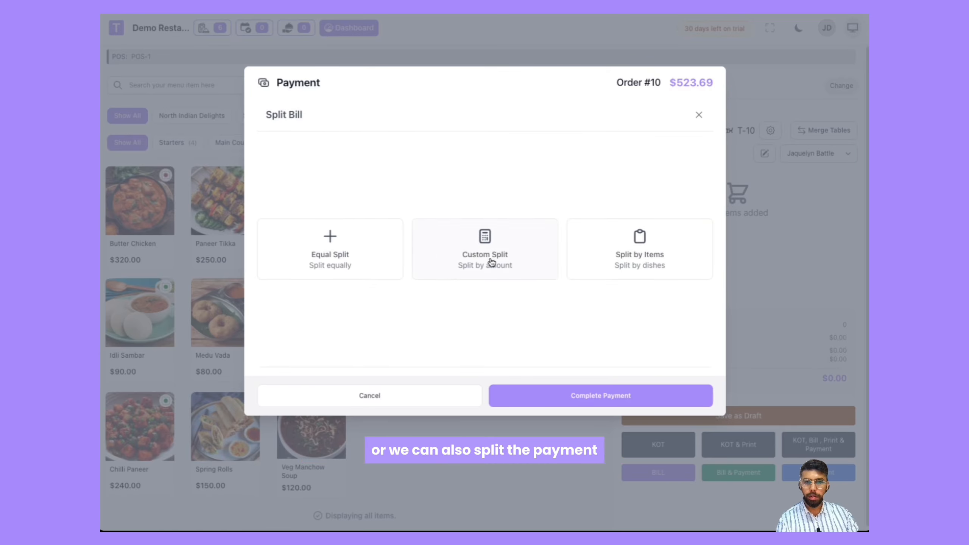
pyautogui.click(698, 115)
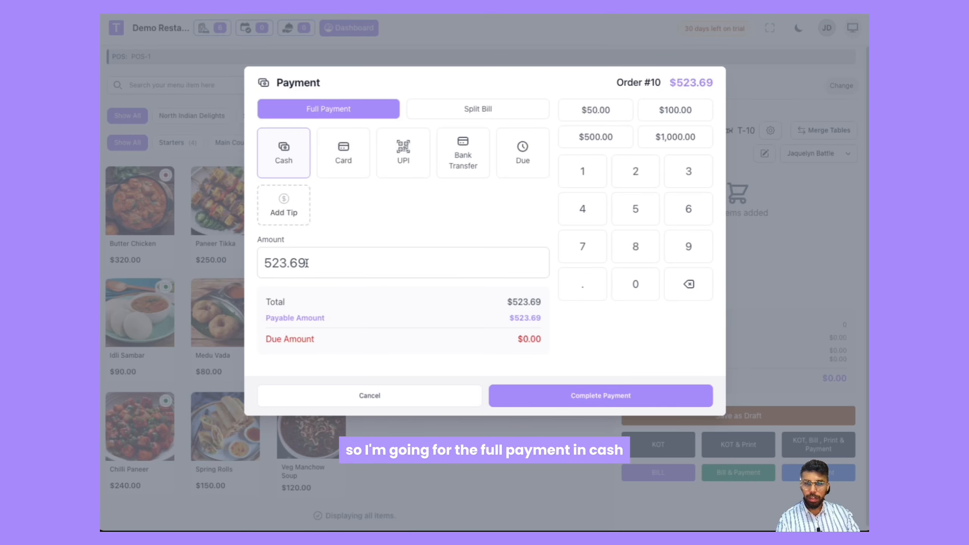
pyautogui.click(545, 395)
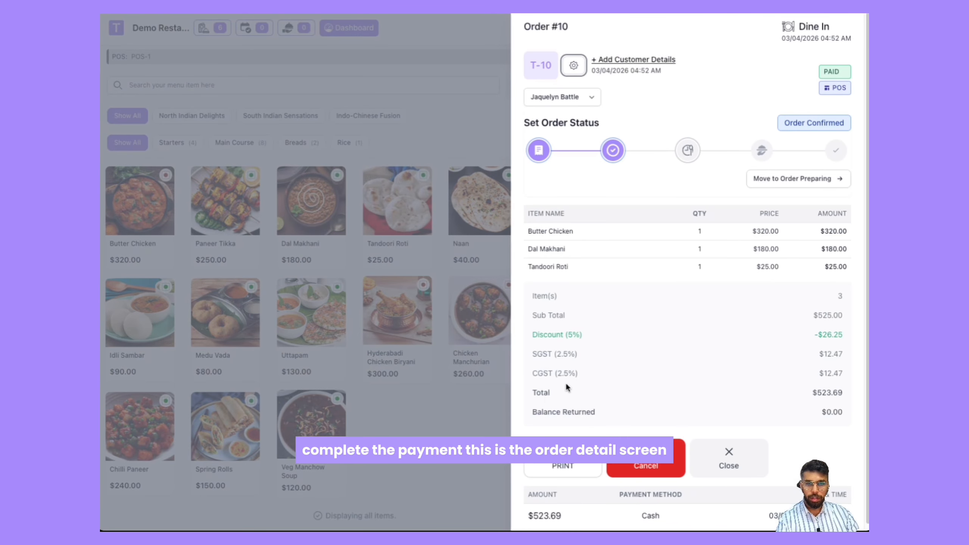
pyautogui.scroll(-1, 682, 215)
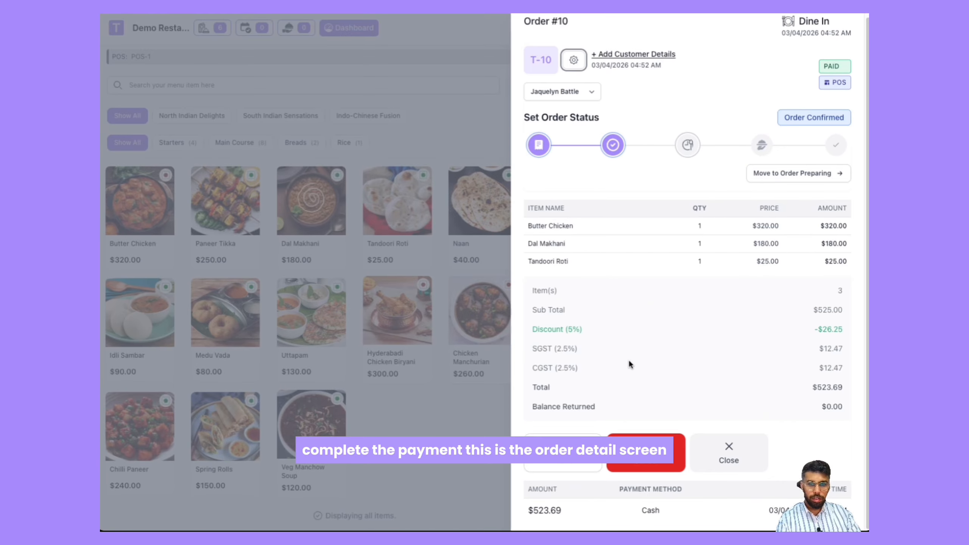
pyautogui.click(728, 461)
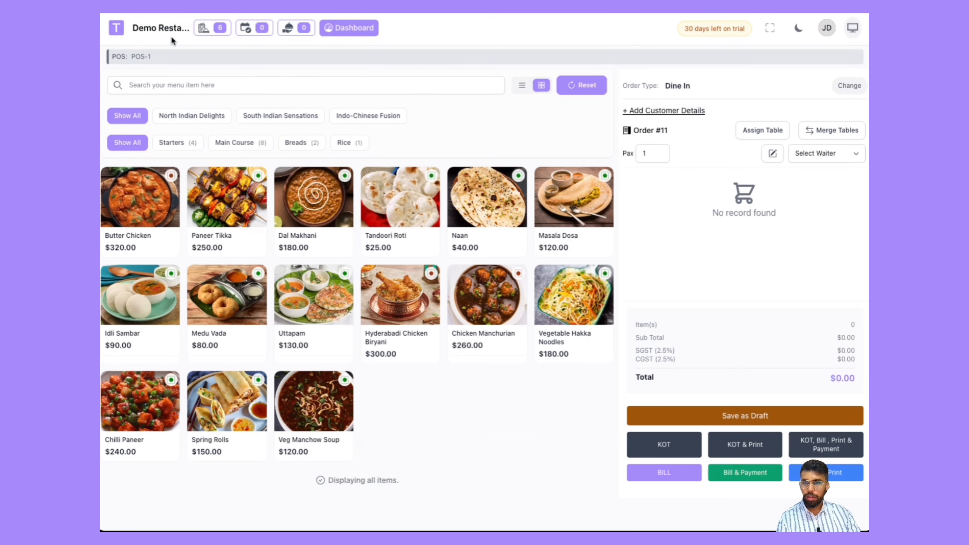
# Step: Go to the dashboard and open the All Kitchen KOT page under Kitchens
pyautogui.click(349, 27)
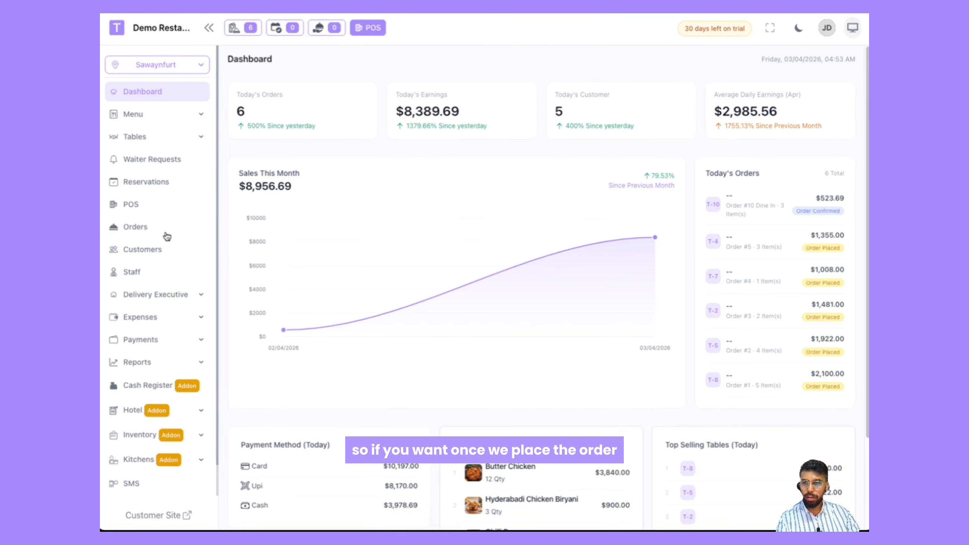
pyautogui.scroll(-1, 133, 431)
pyautogui.scroll(-2, 139, 408)
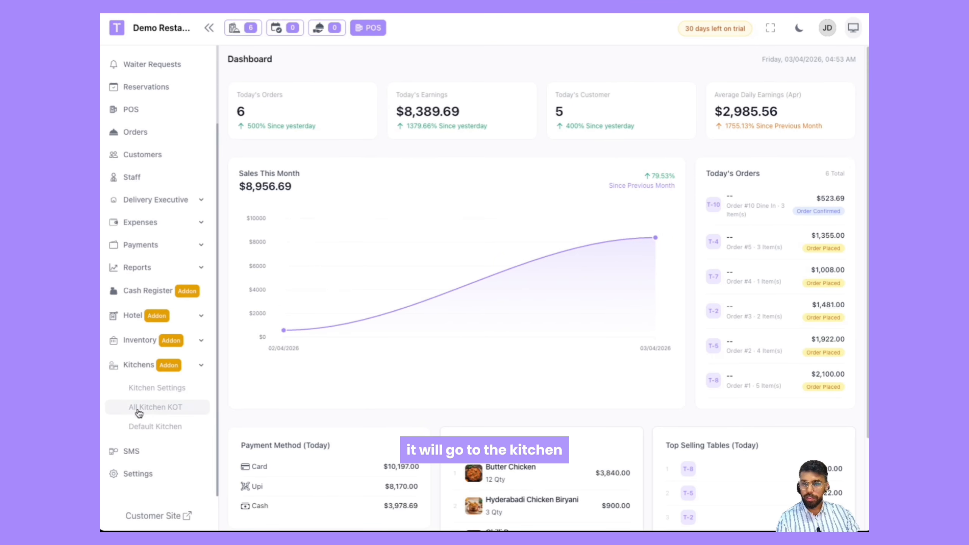
pyautogui.click(155, 407)
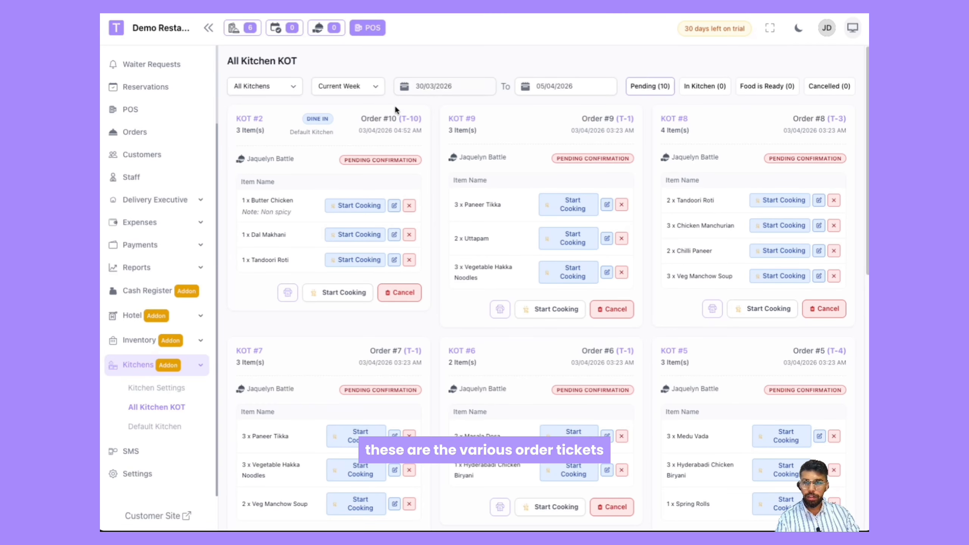
# Step: Filter the kitchen tickets to show only Today
pyautogui.click(264, 86)
pyautogui.click(335, 87)
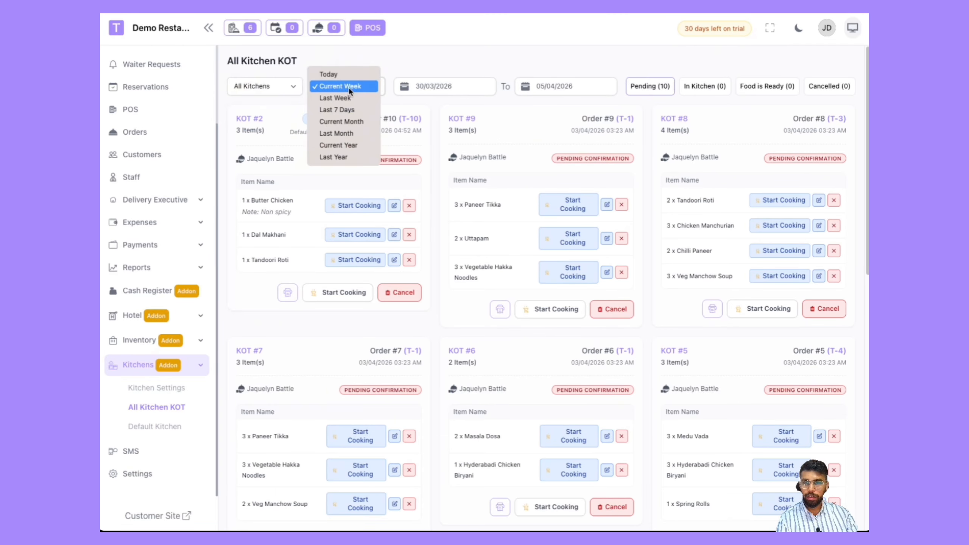
pyautogui.click(349, 75)
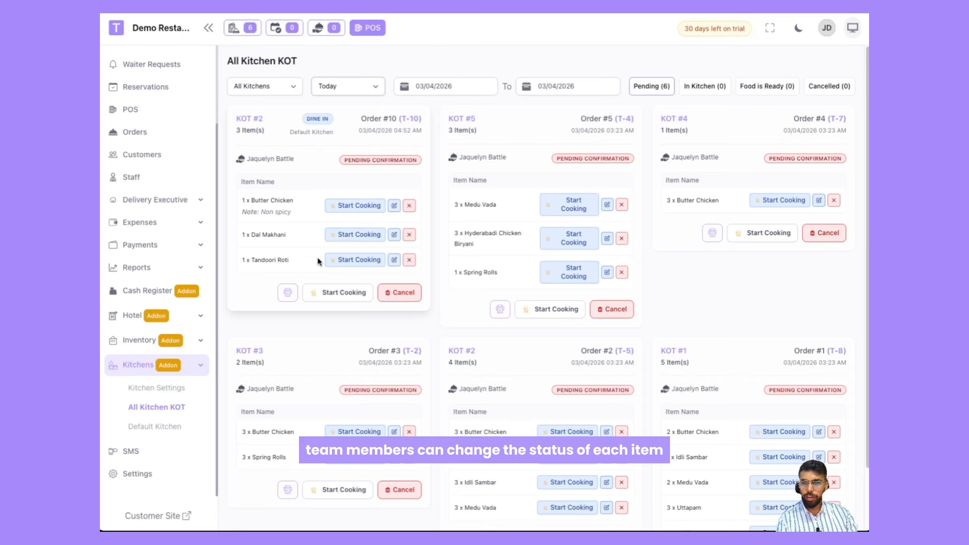
# Step: Start cooking the Butter Chicken and Tandoori Roti items, then start cooking the whole Order #10 ticket
pyautogui.click(354, 208)
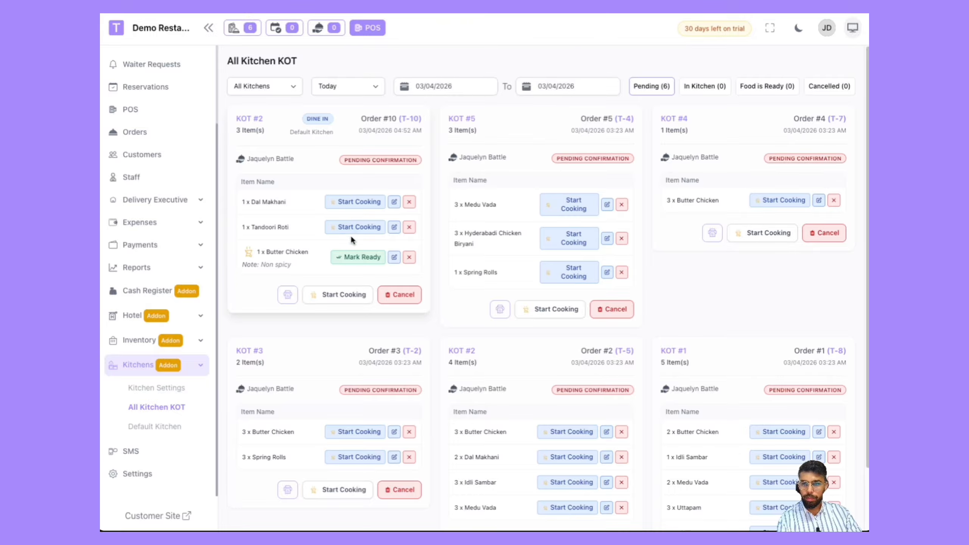
pyautogui.click(352, 226)
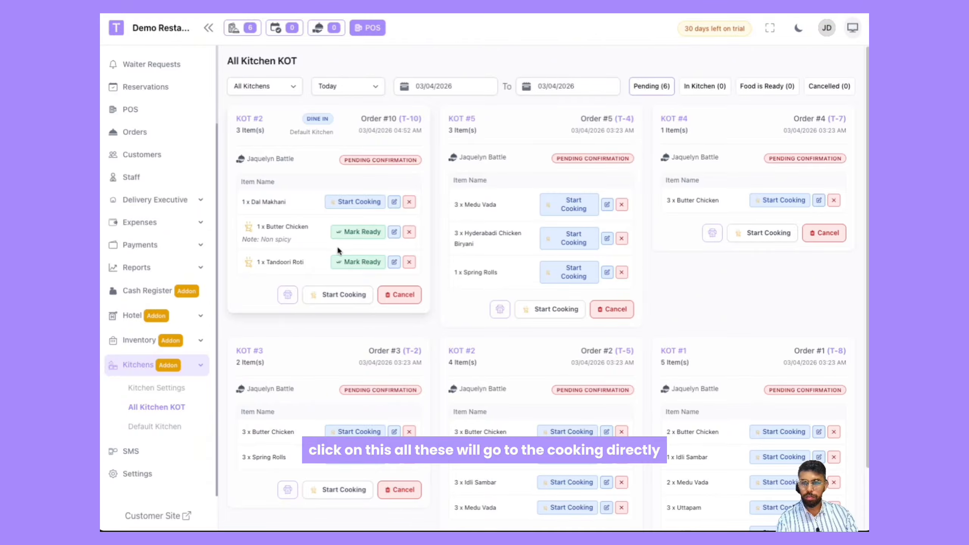
pyautogui.click(338, 294)
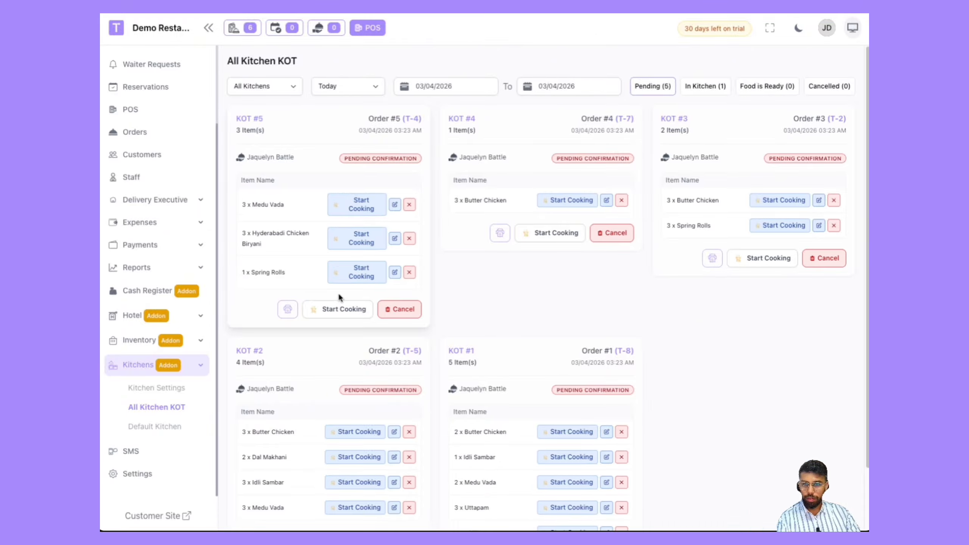
# Step: Open the In Kitchen tickets and mark the Order #10 ticket's food as ready
pyautogui.click(696, 92)
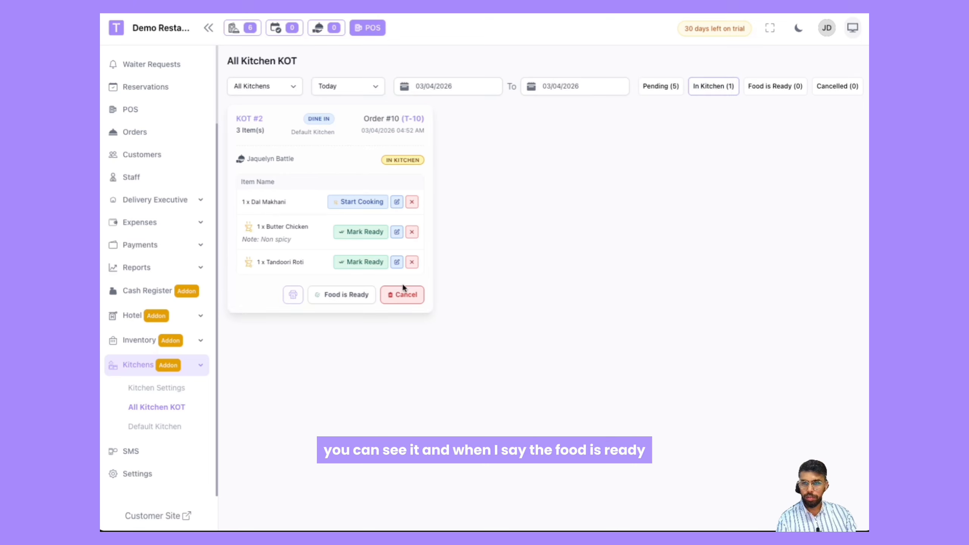
pyautogui.click(339, 295)
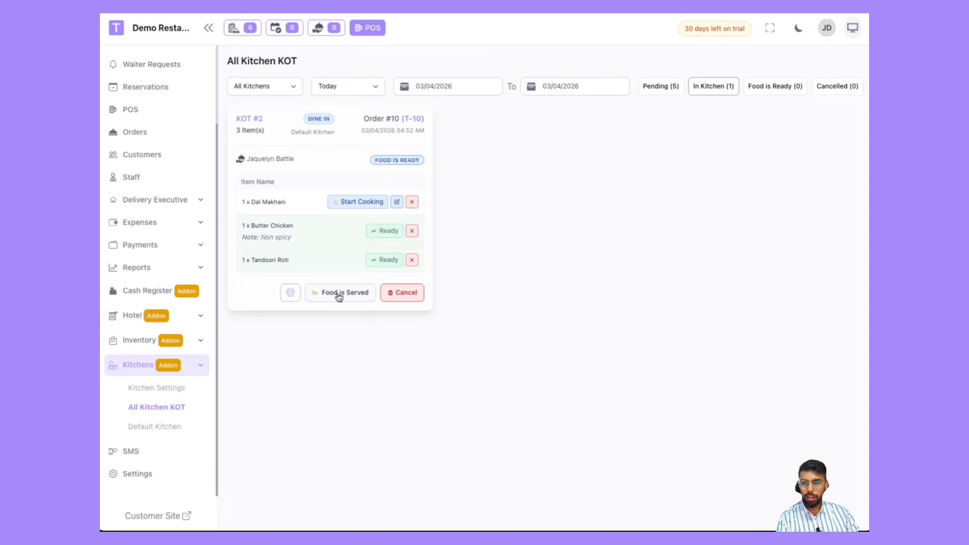
# Step: In the Food is Ready tickets, start cooking and then mark ready the Dal Makhani item
pyautogui.click(778, 86)
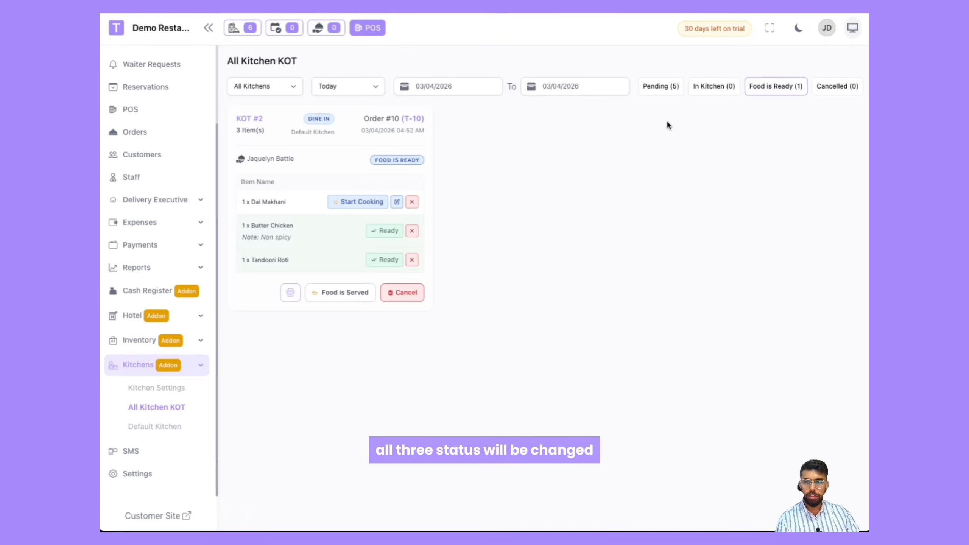
pyautogui.click(368, 205)
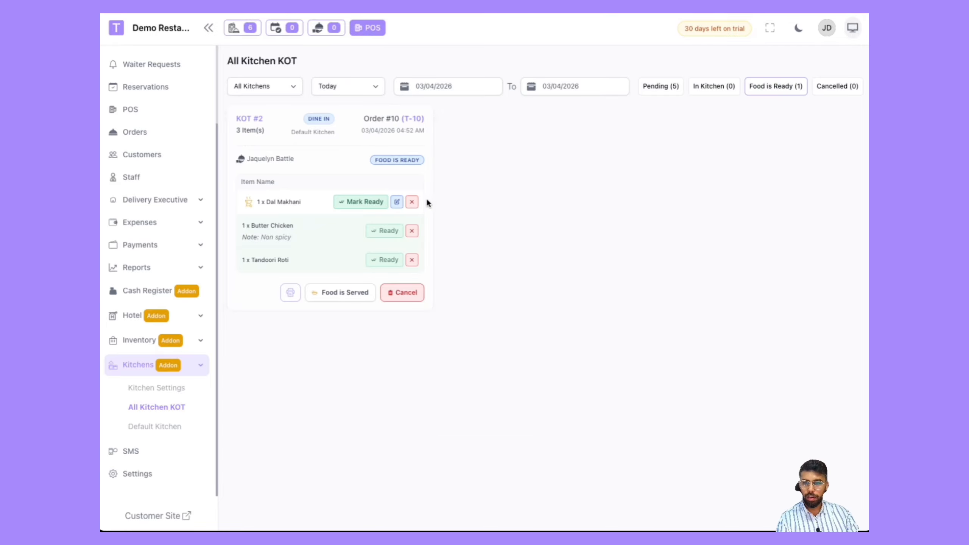
pyautogui.click(357, 205)
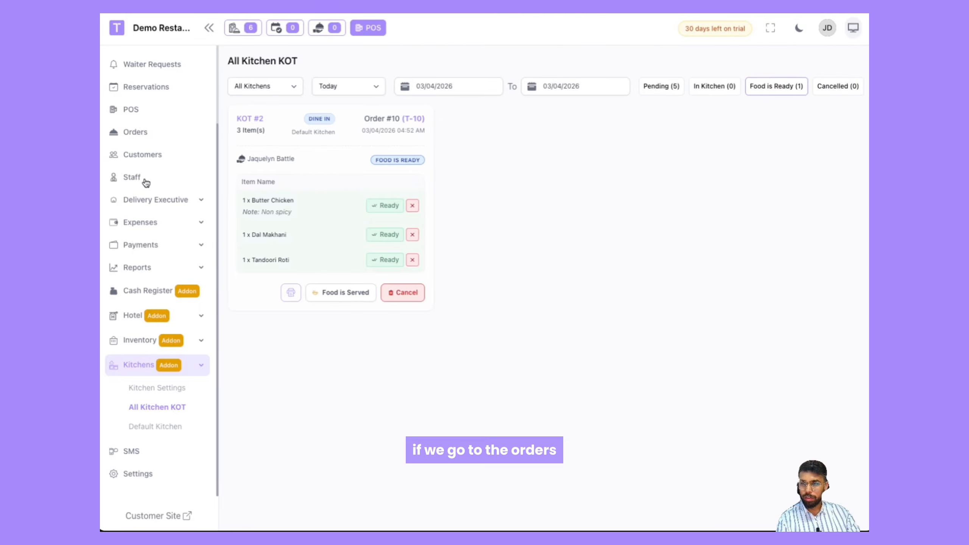
# Step: Go to Orders, dismiss the new order alert, and open Order #10's details
pyautogui.scroll(3, 148, 256)
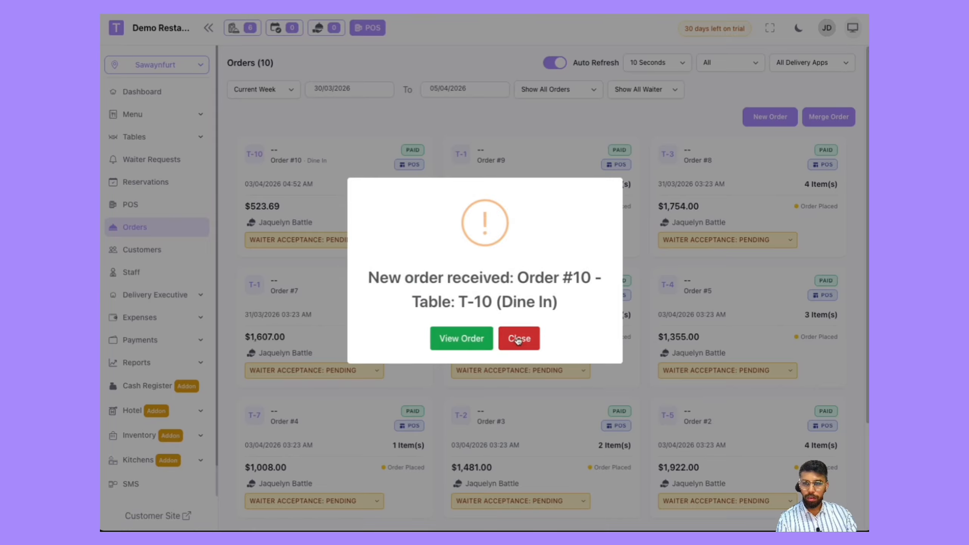
pyautogui.click(518, 339)
pyautogui.click(327, 175)
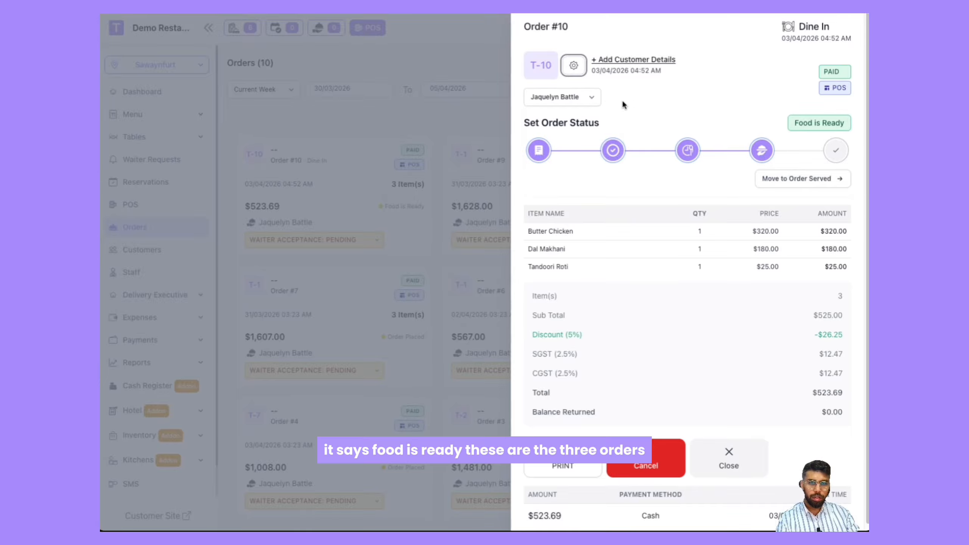
pyautogui.scroll(-1, 700, 134)
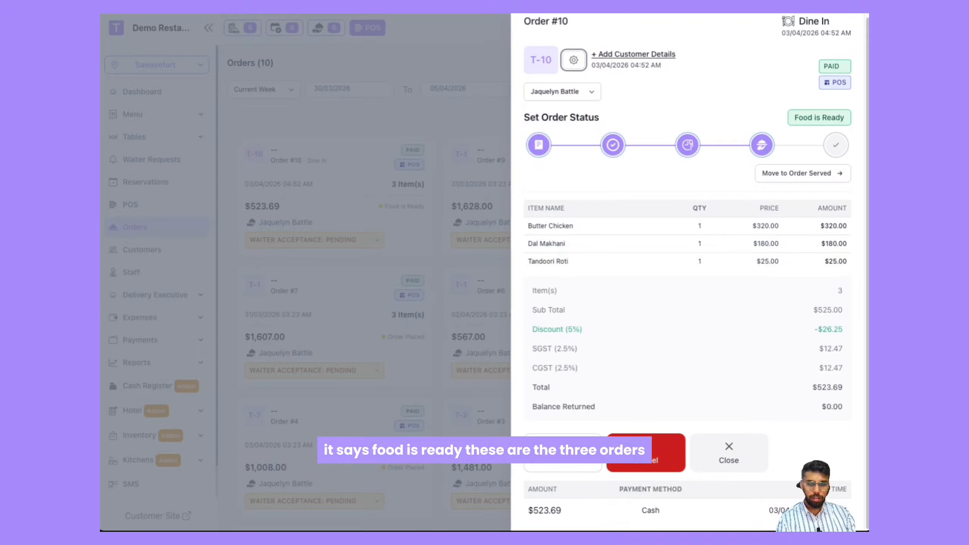
# Step: Add the customer's name, phone number, e-mail and address to Order #10, save, and close the order details
pyautogui.click(609, 54)
pyautogui.click(345, 231)
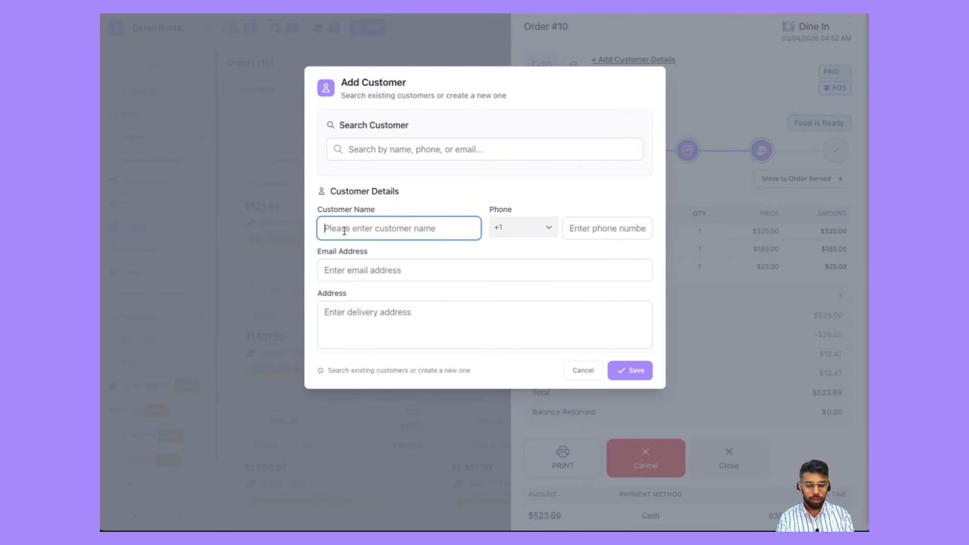
pyautogui.write('Abhinav')
pyautogui.press('Tab')
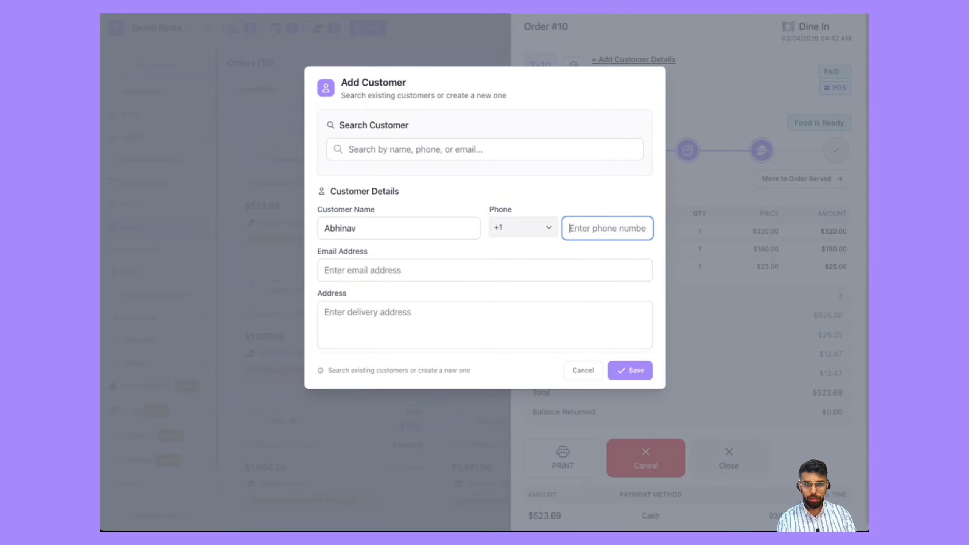
pyautogui.write('123456')
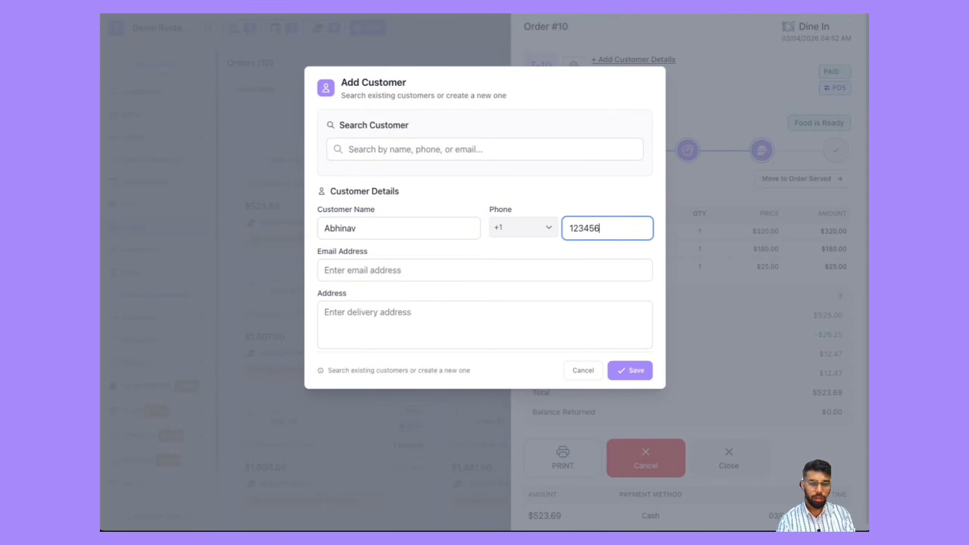
pyautogui.press('Tab')
pyautogui.write('test@example.com')
pyautogui.press('Tab')
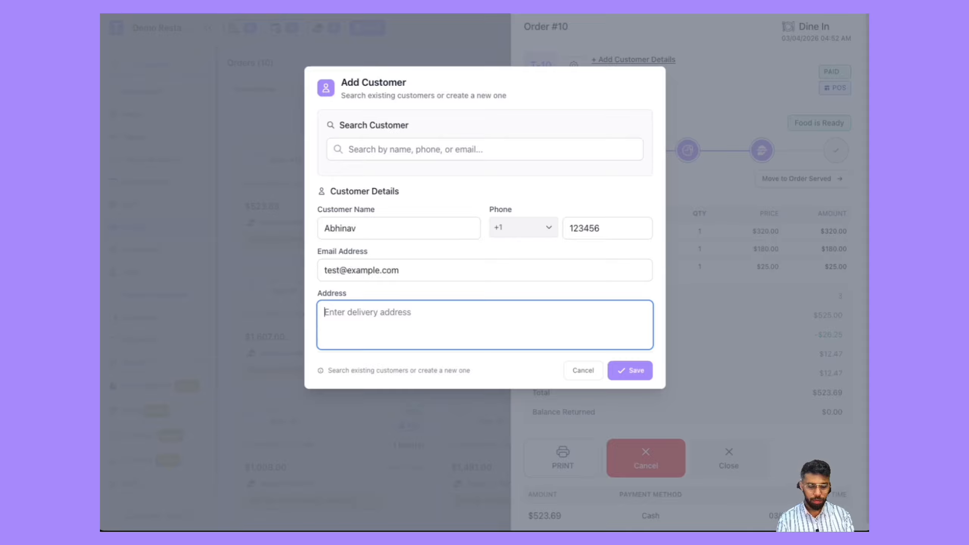
pyautogui.write('New yo')
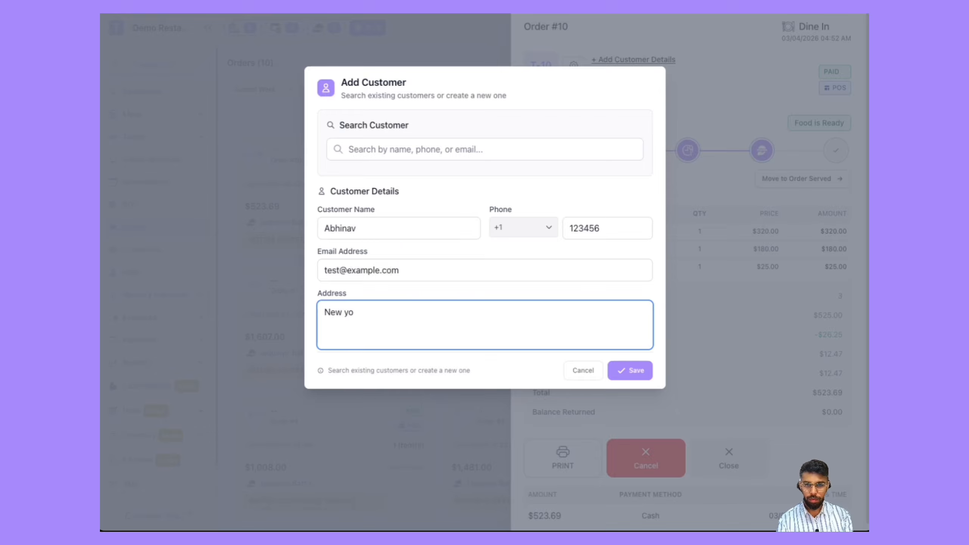
pyautogui.click(630, 372)
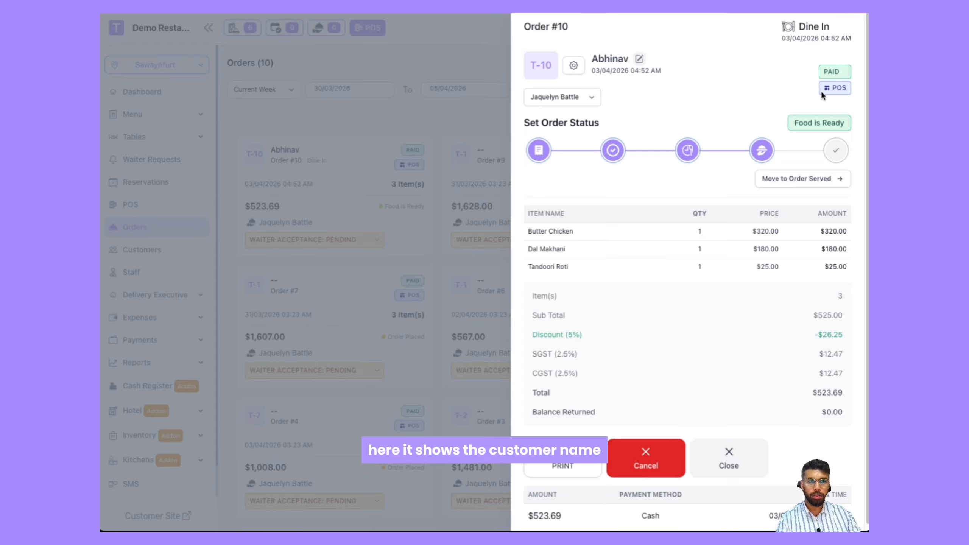
pyautogui.scroll(-1, 730, 461)
pyautogui.click(729, 454)
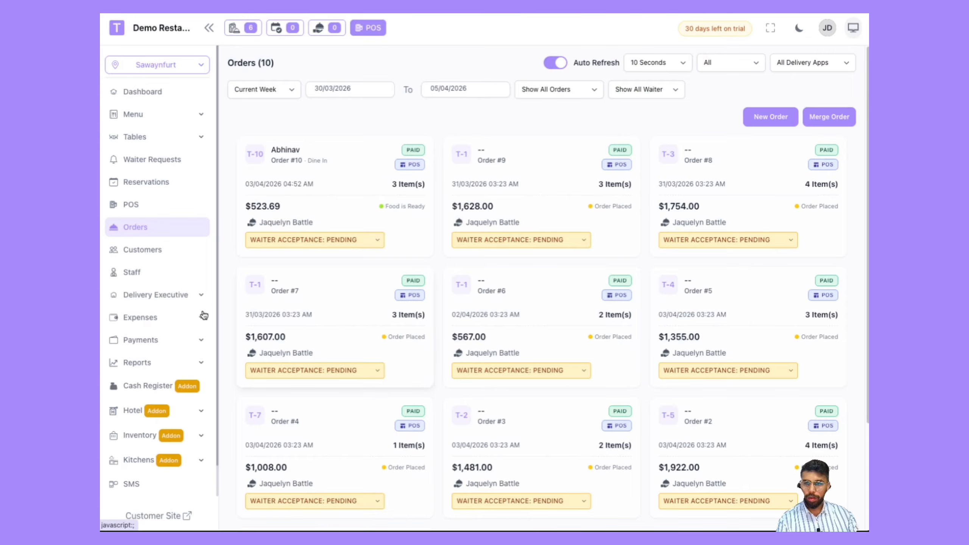
# Step: Set Order #10's waiter acceptance to Accepted
pyautogui.click(340, 242)
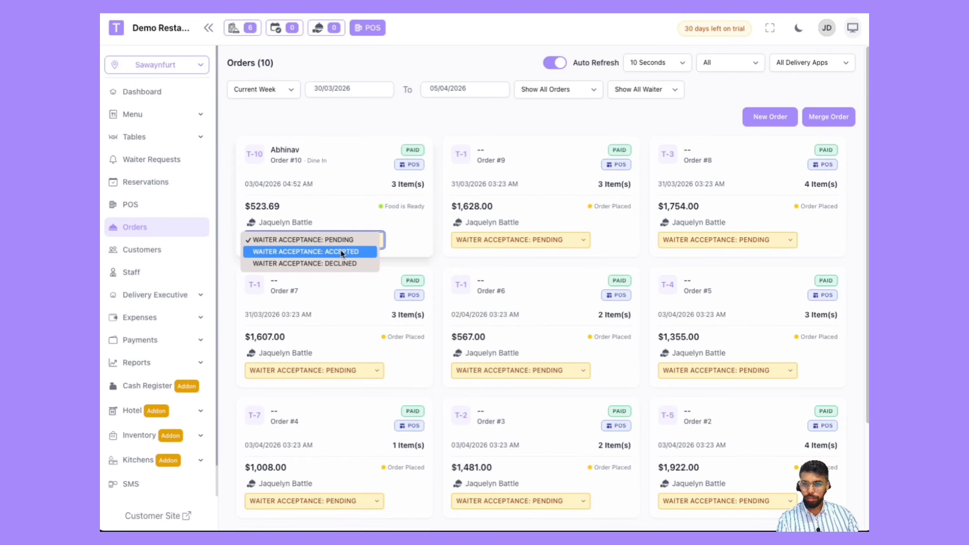
pyautogui.click(365, 225)
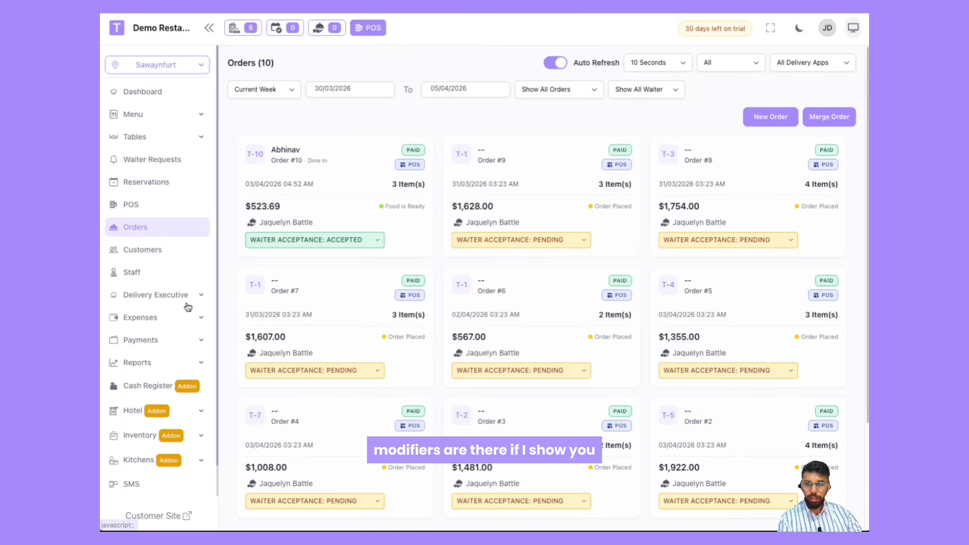
# Step: Browse the menu's Modifier Groups and Item Modifiers pages
pyautogui.click(147, 116)
pyautogui.click(143, 238)
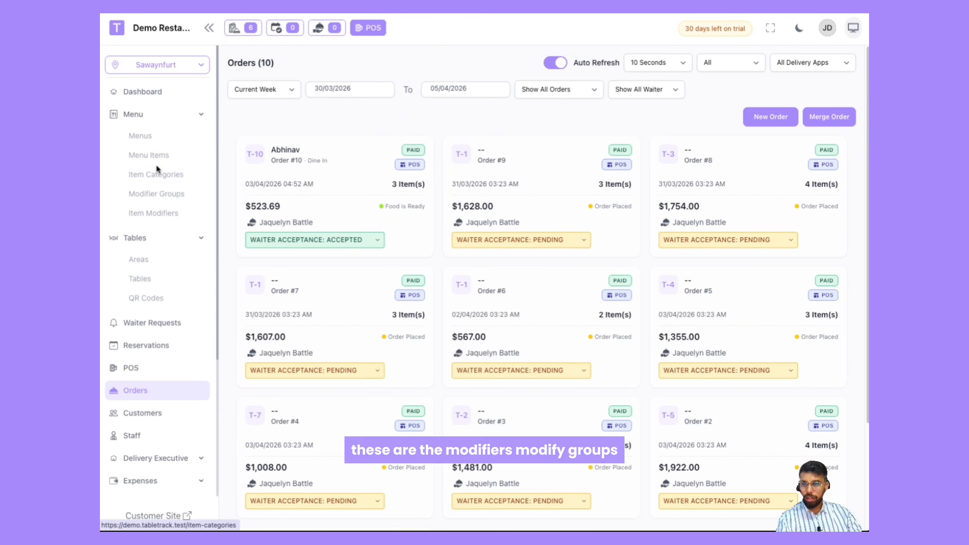
pyautogui.click(156, 200)
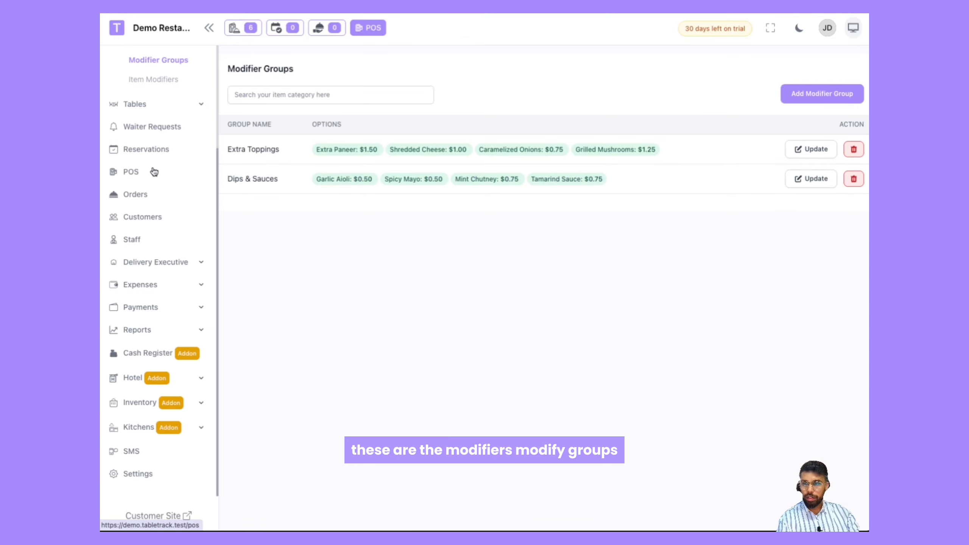
pyautogui.click(157, 80)
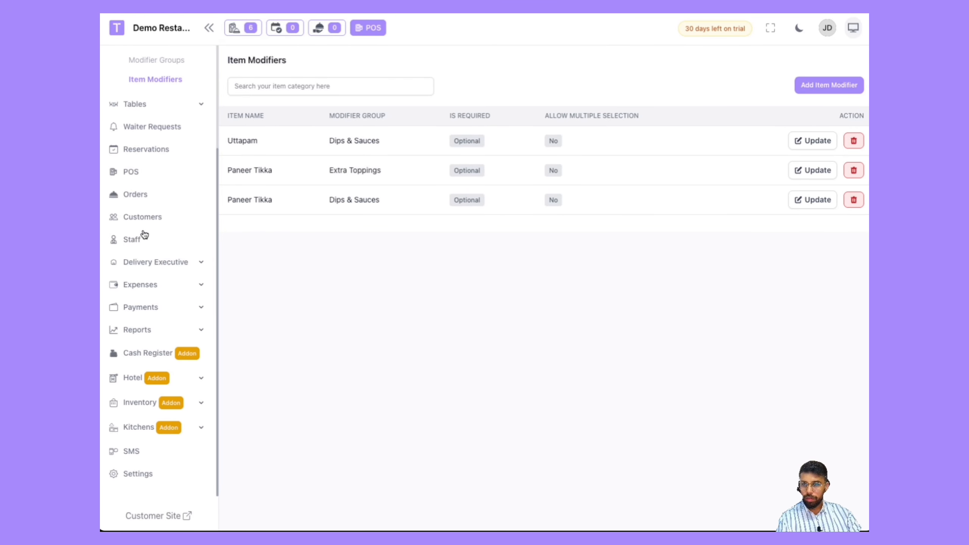
# Step: Open the POS and choose Dine In as the order type
pyautogui.click(142, 175)
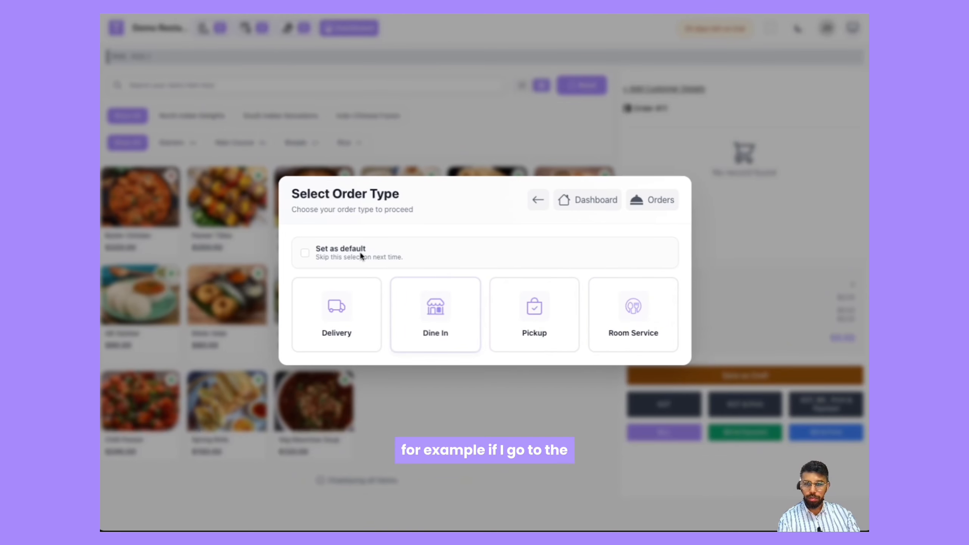
pyautogui.click(302, 254)
pyautogui.click(435, 317)
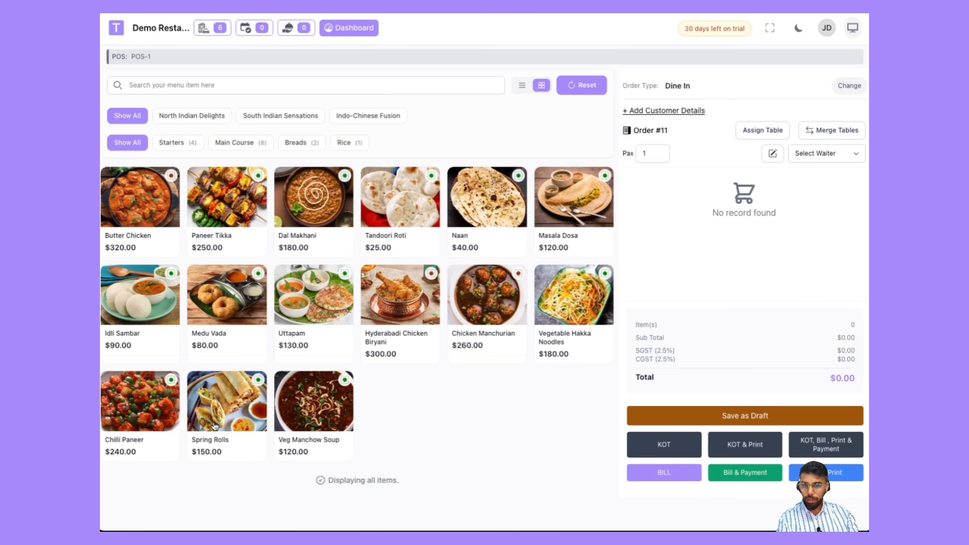
# Step: Add Spring Rolls, Chilli Paneer and Vegetable Hakka Noodles to the new order
pyautogui.click(240, 414)
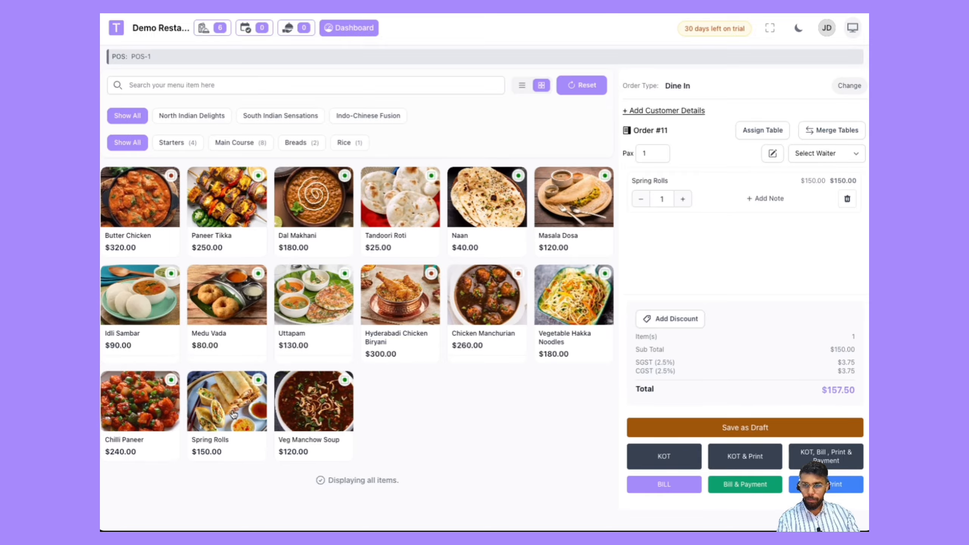
pyautogui.click(106, 414)
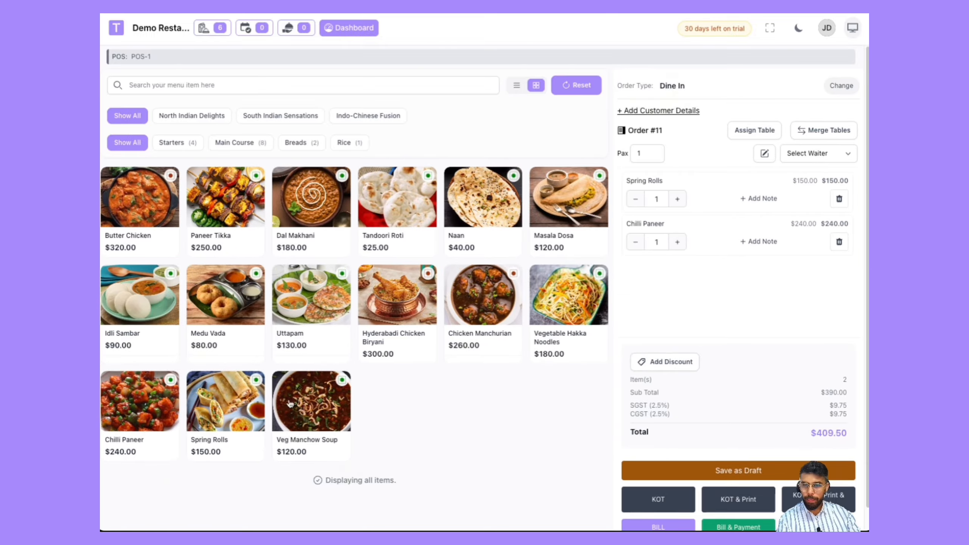
pyautogui.click(574, 314)
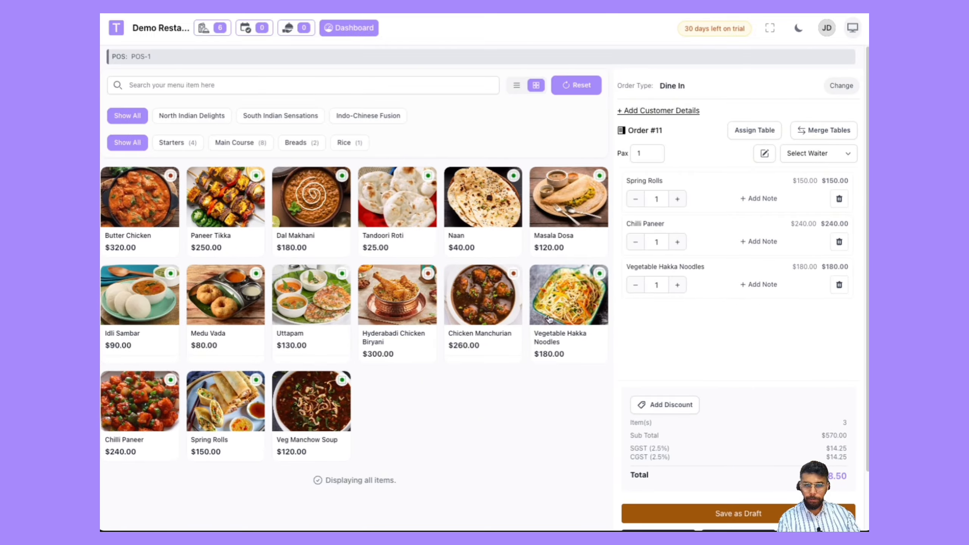
# Step: Add Uttapam with the Garlic Aioli modifier to the order
pyautogui.click(305, 312)
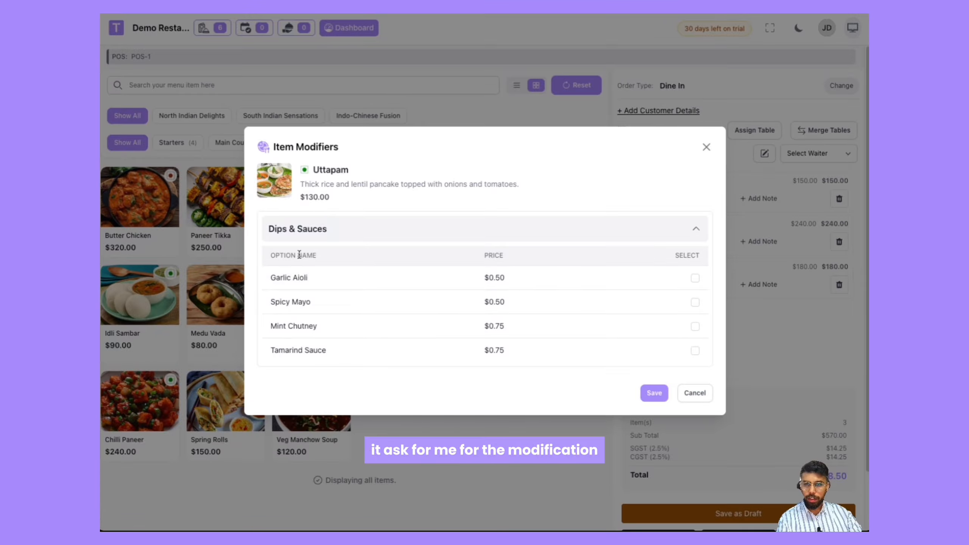
pyautogui.click(694, 278)
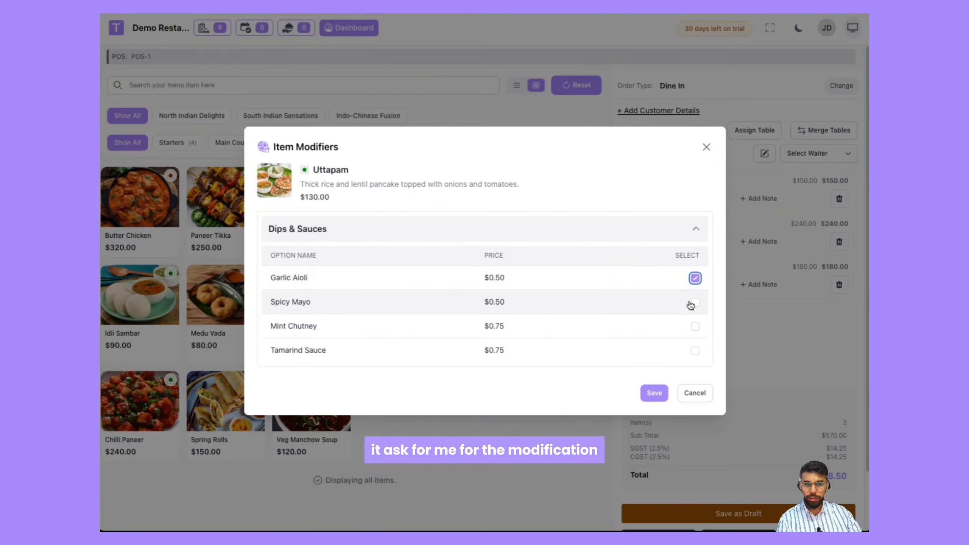
pyautogui.click(661, 390)
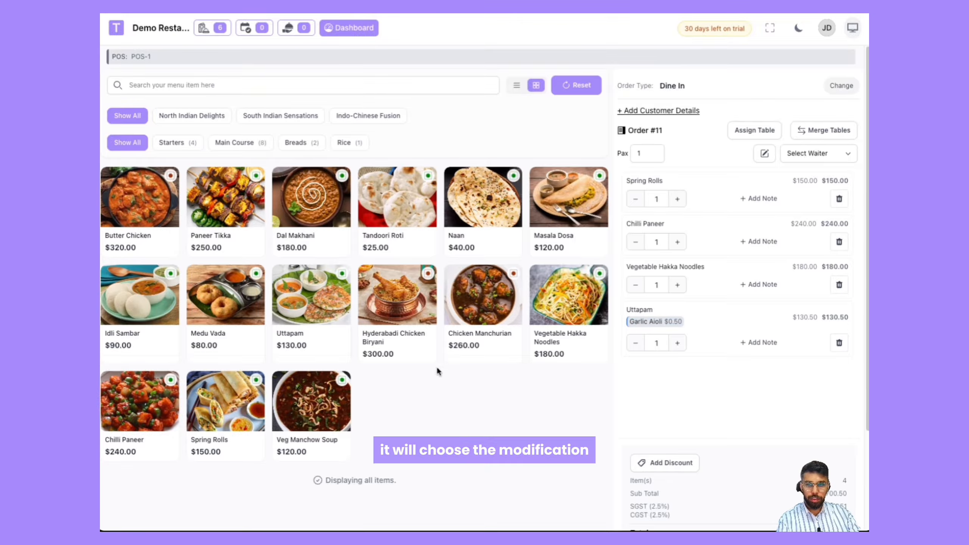
# Step: Assign a waiter and a backup waiter to table T-1, keeping the assignment active
pyautogui.click(349, 29)
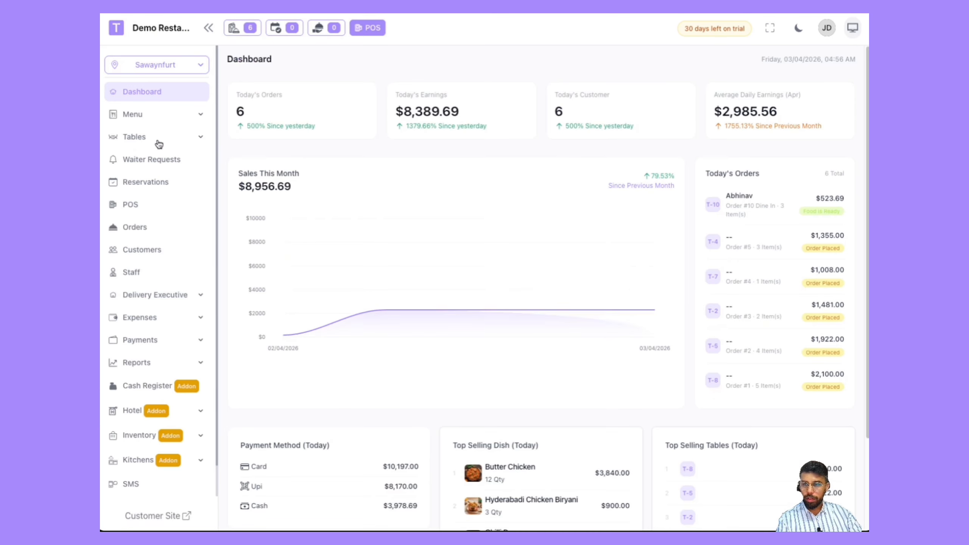
pyautogui.click(134, 136)
pyautogui.click(151, 179)
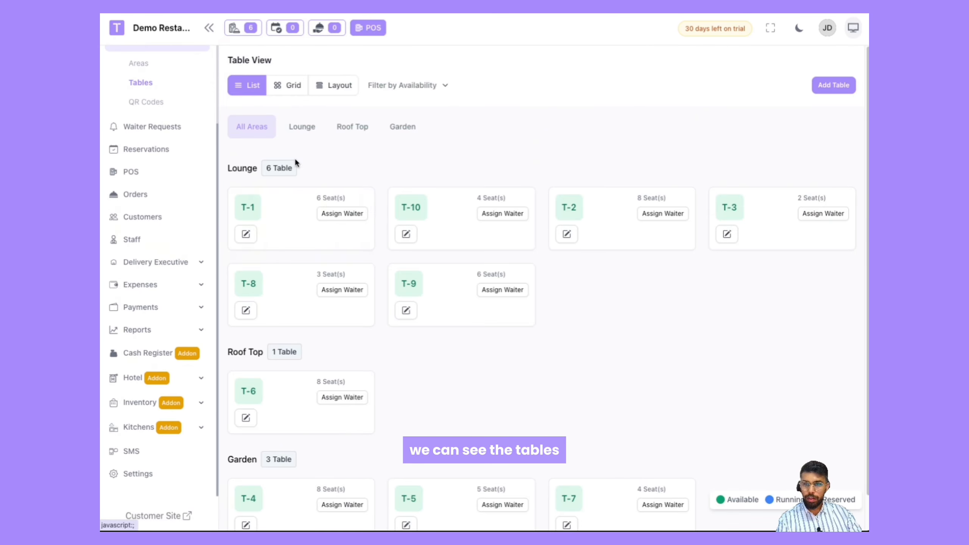
pyautogui.scroll(-1, 570, 161)
pyautogui.scroll(1, 564, 180)
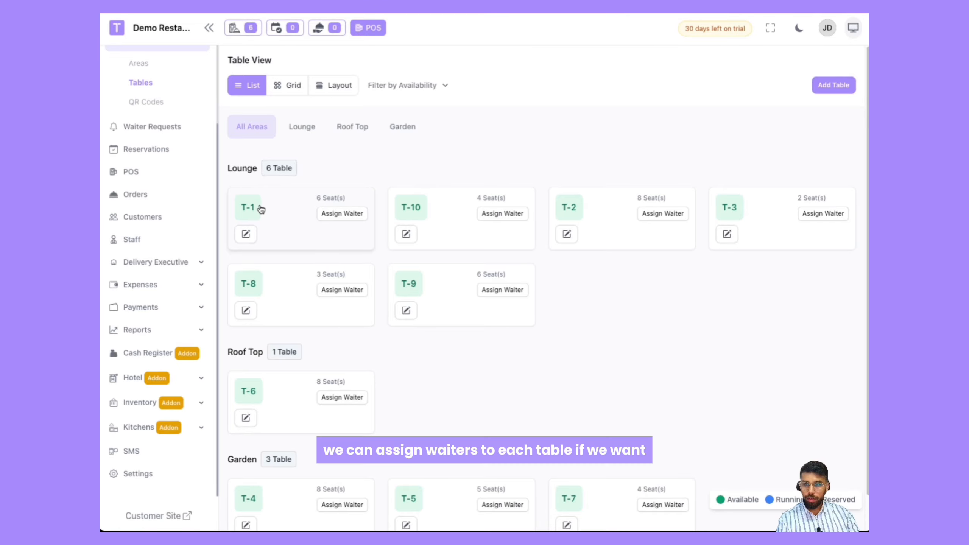
pyautogui.click(341, 215)
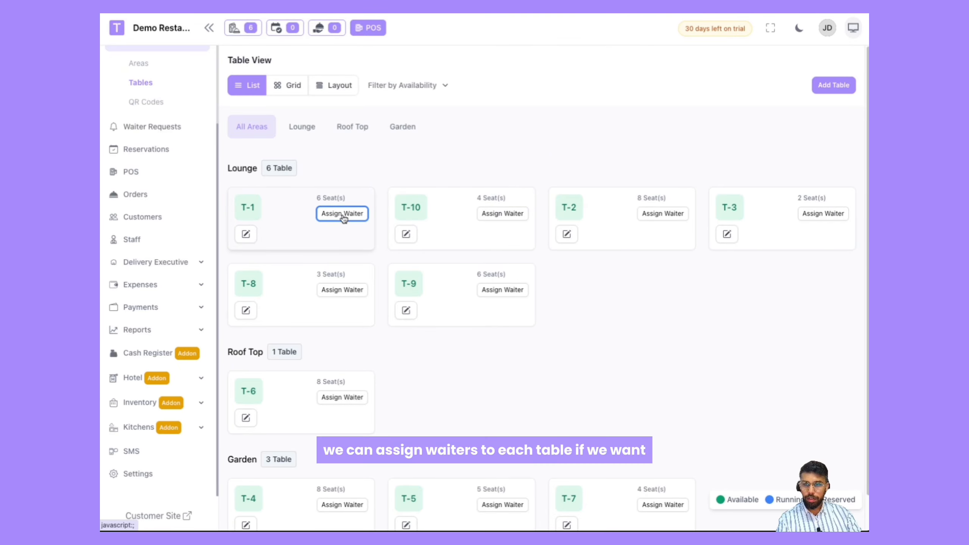
pyautogui.click(691, 70)
pyautogui.click(695, 80)
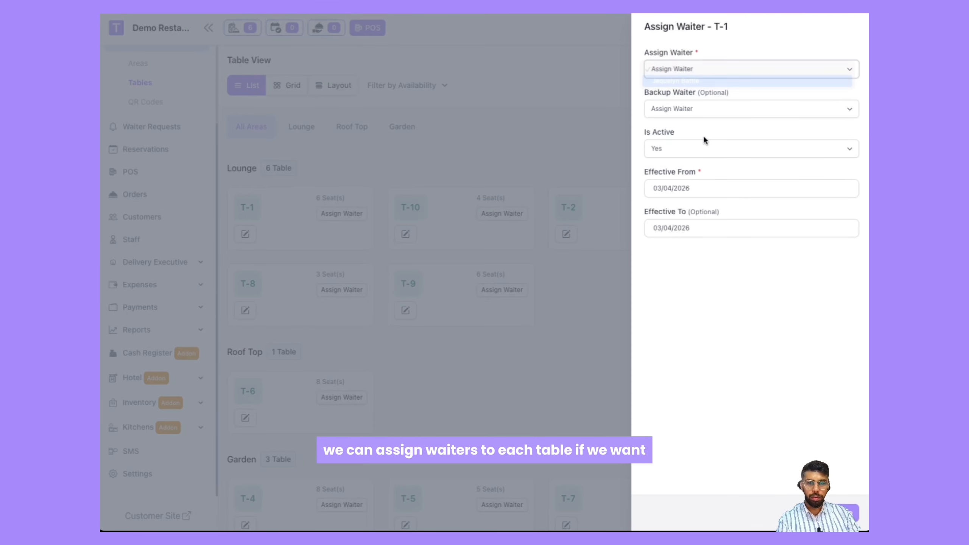
pyautogui.click(694, 109)
pyautogui.click(698, 133)
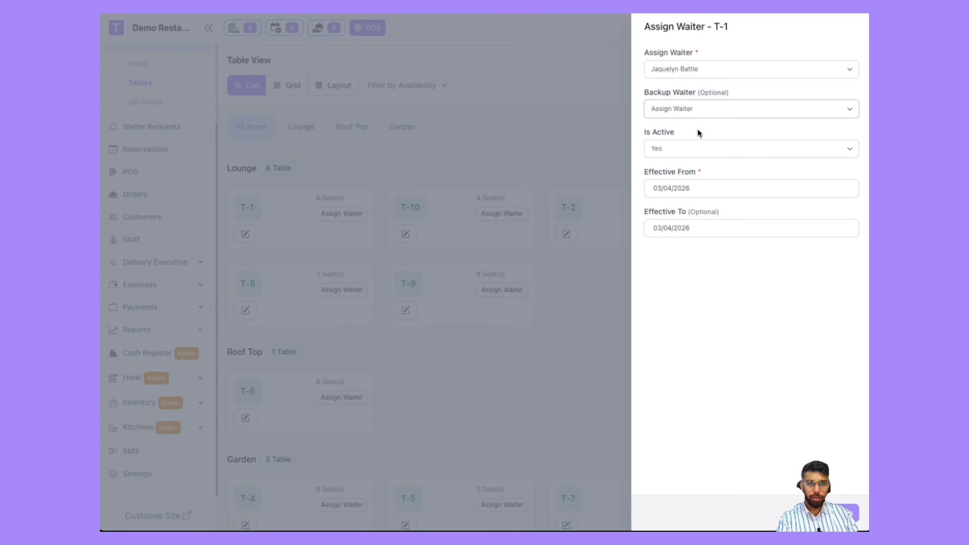
pyautogui.click(704, 149)
pyautogui.click(704, 148)
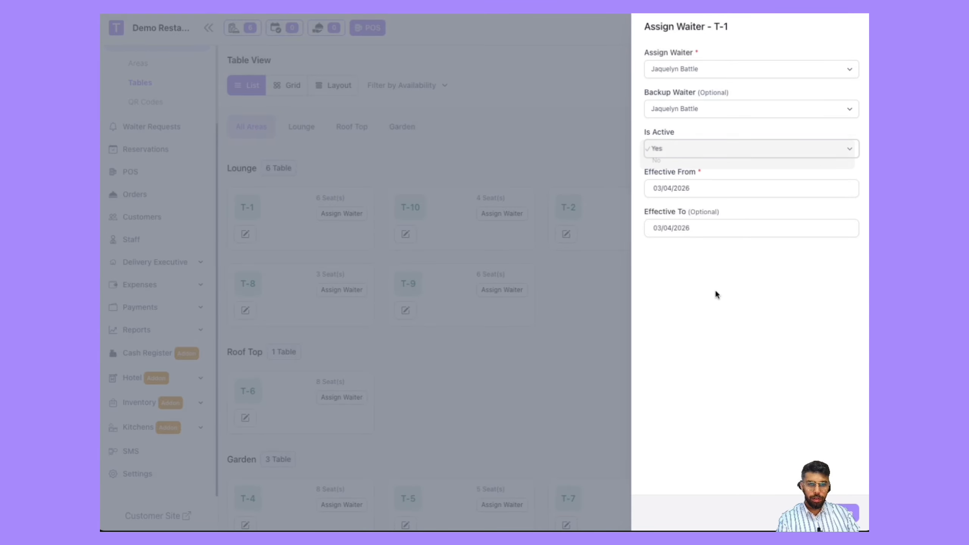
pyautogui.click(847, 512)
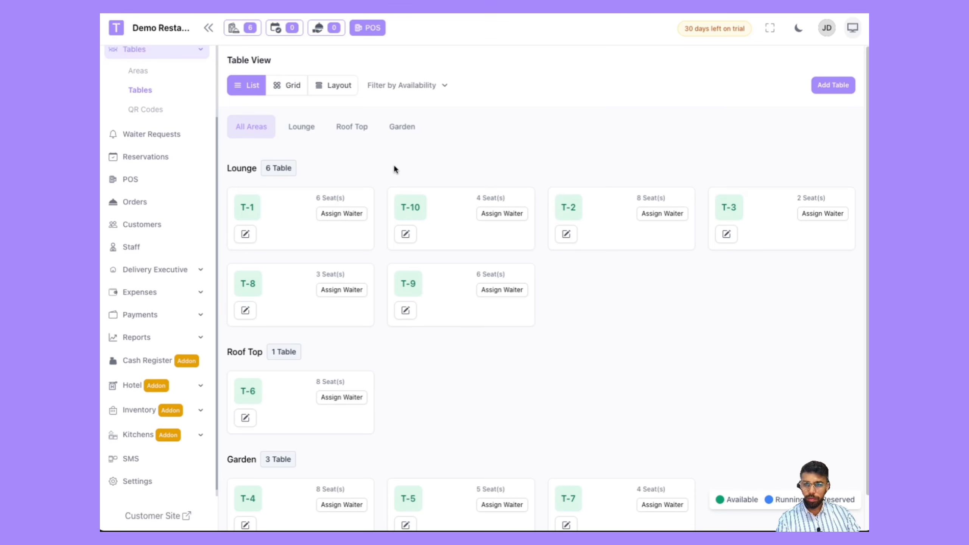
# Step: Reopen table T-1's waiter assignment, then browse the QR codes for each table
pyautogui.click(343, 214)
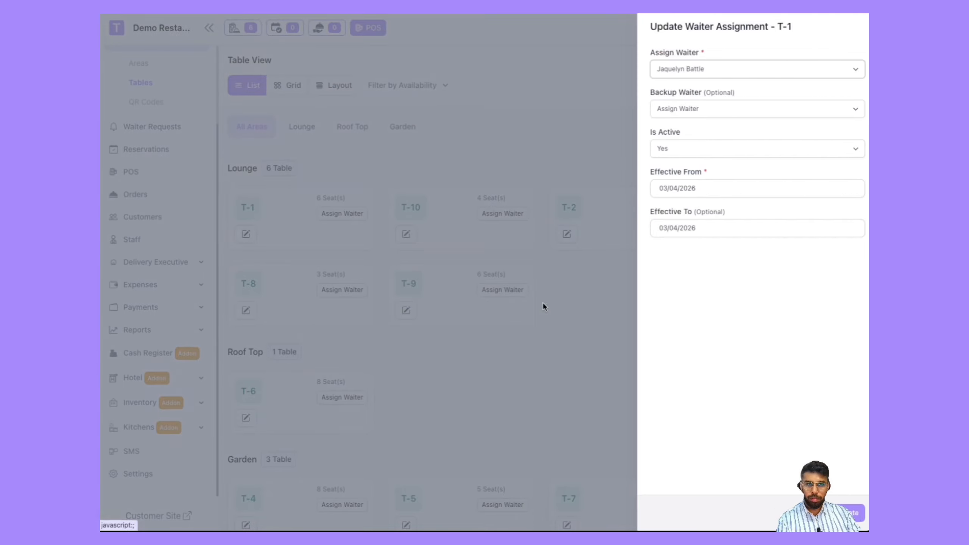
pyautogui.click(543, 355)
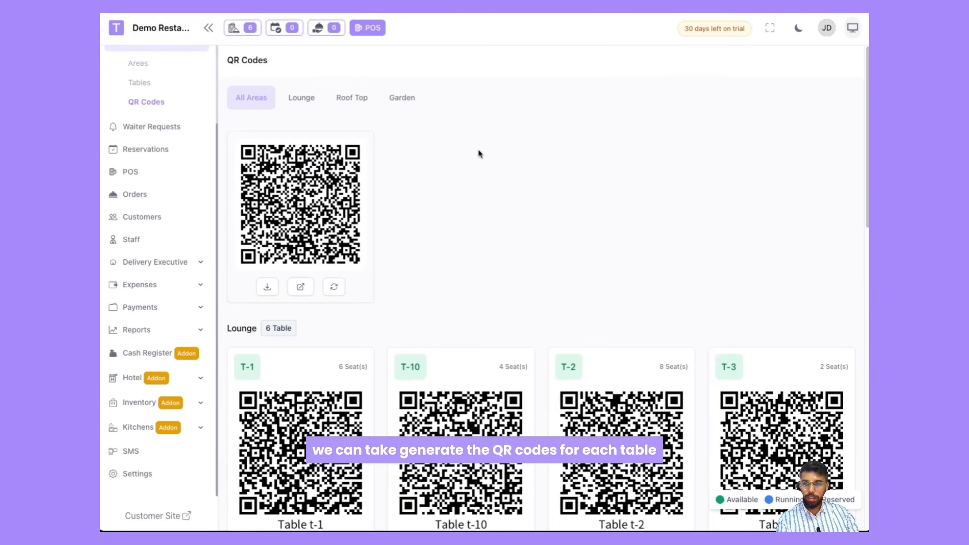
pyautogui.scroll(-5, 479, 148)
pyautogui.scroll(4, 458, 172)
pyautogui.scroll(-12, 456, 176)
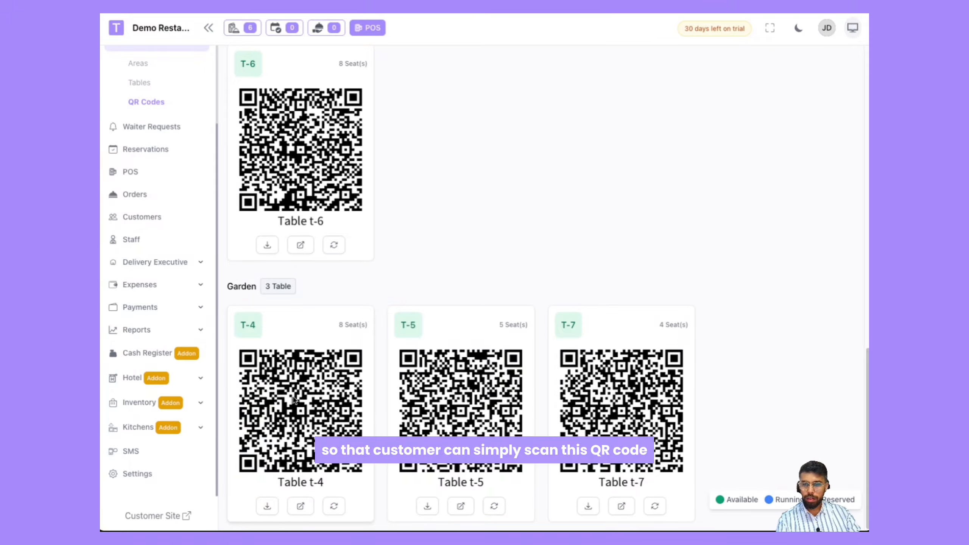
pyautogui.scroll(12, 290, 336)
pyautogui.scroll(3, 175, 223)
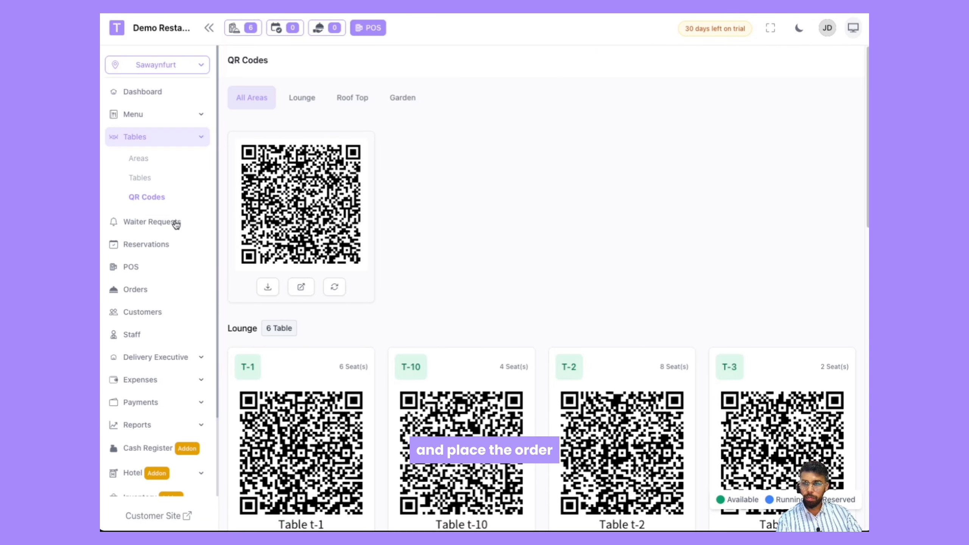
# Step: Open the customer site and choose Dine In as the order type
pyautogui.click(172, 516)
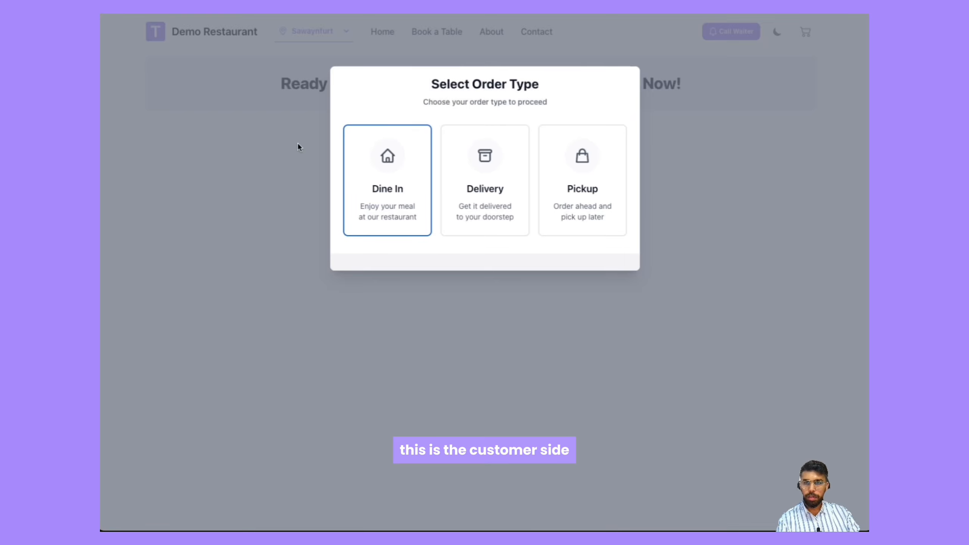
pyautogui.click(408, 202)
pyautogui.scroll(-7, 268, 229)
pyautogui.scroll(-3, 268, 302)
pyautogui.scroll(12, 269, 302)
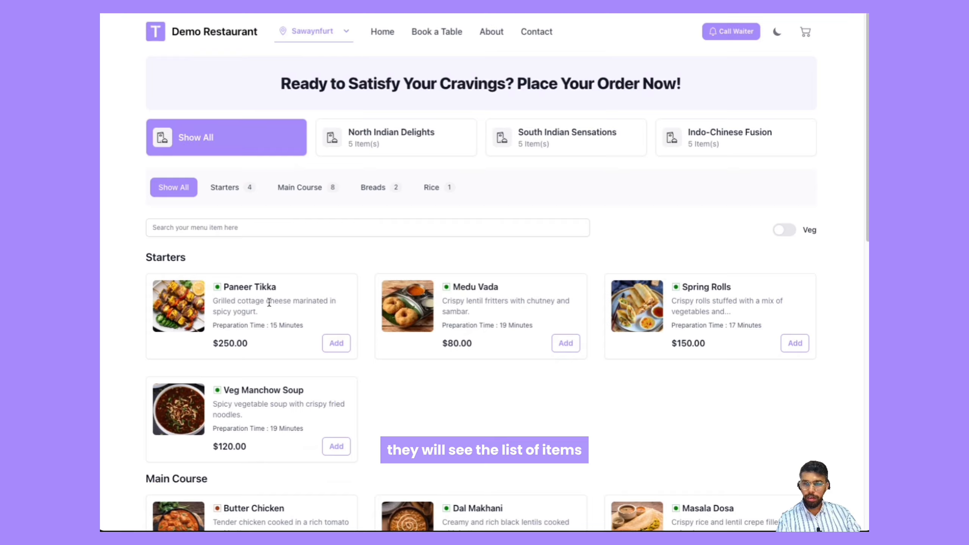
# Step: Add Paneer Tikka to the cart with Extra Paneer and Garlic Aioli modifiers
pyautogui.click(336, 344)
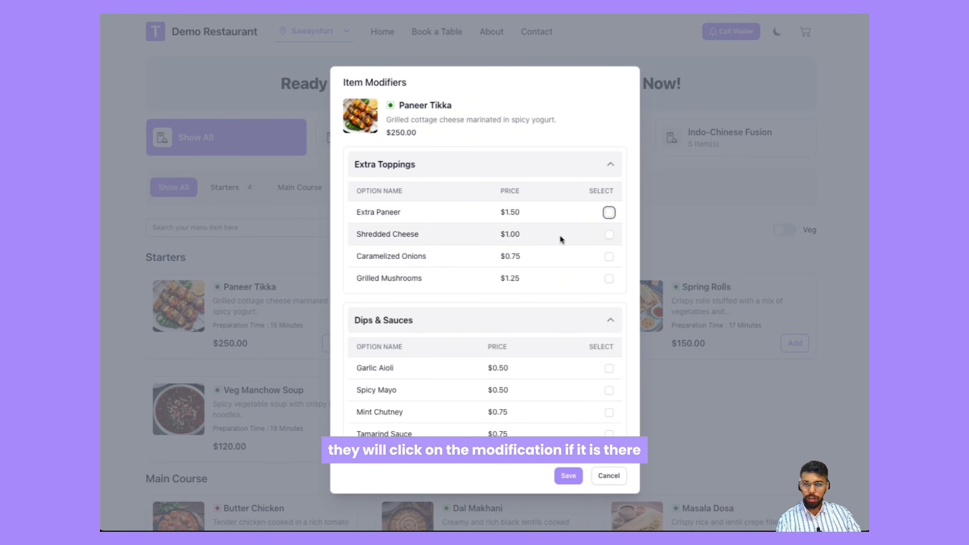
pyautogui.click(608, 213)
pyautogui.click(608, 368)
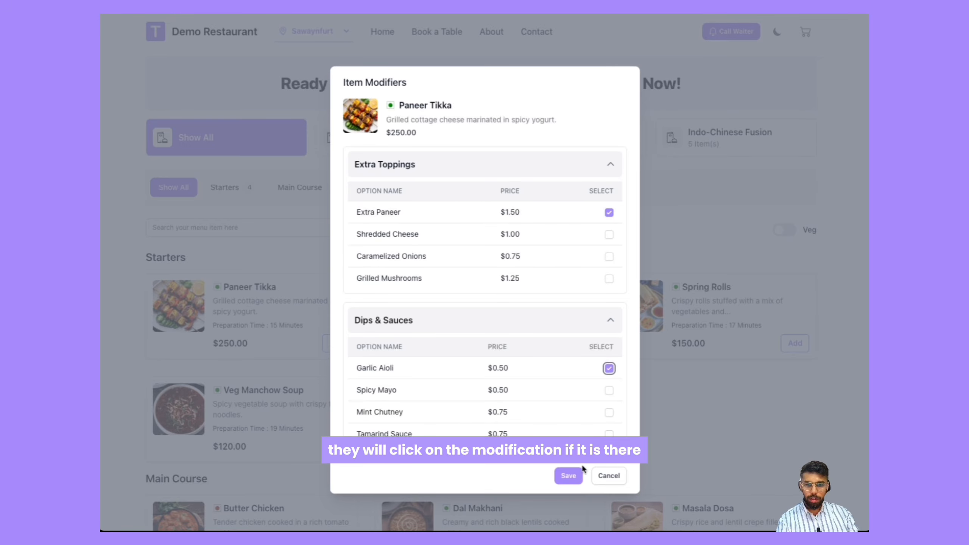
pyautogui.click(569, 476)
# Step: Add Dal Makhani to the cart and place the order
pyautogui.scroll(-8, 468, 350)
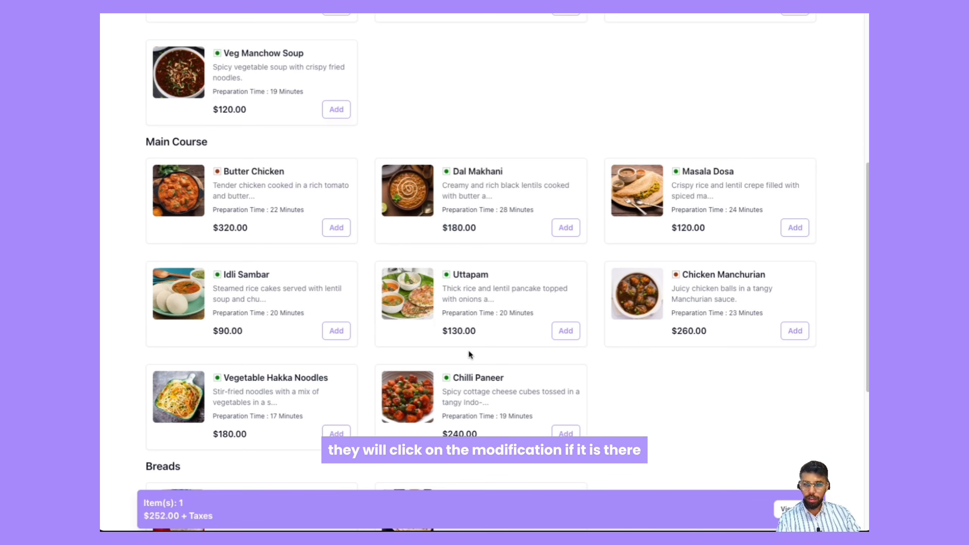
pyautogui.click(565, 228)
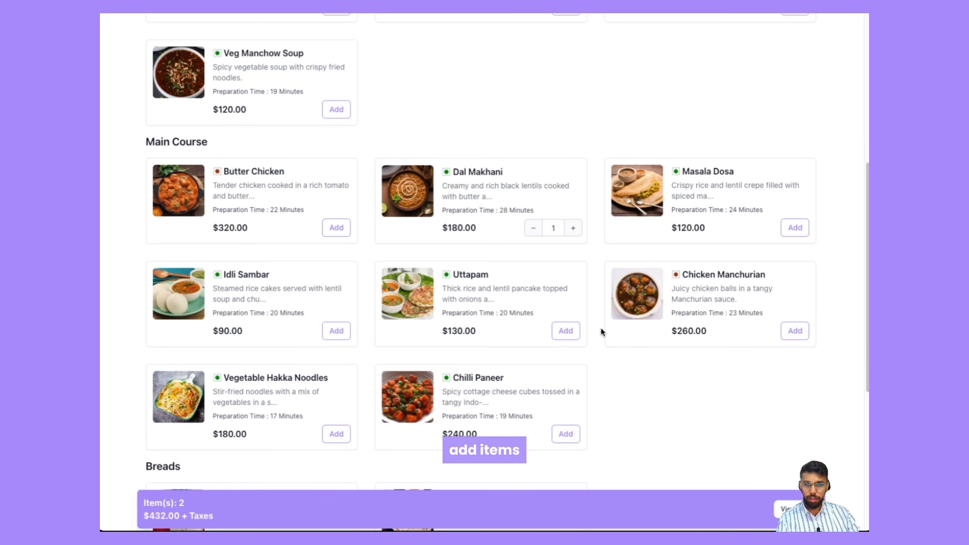
pyautogui.scroll(-7, 742, 468)
pyautogui.click(782, 506)
pyautogui.click(292, 376)
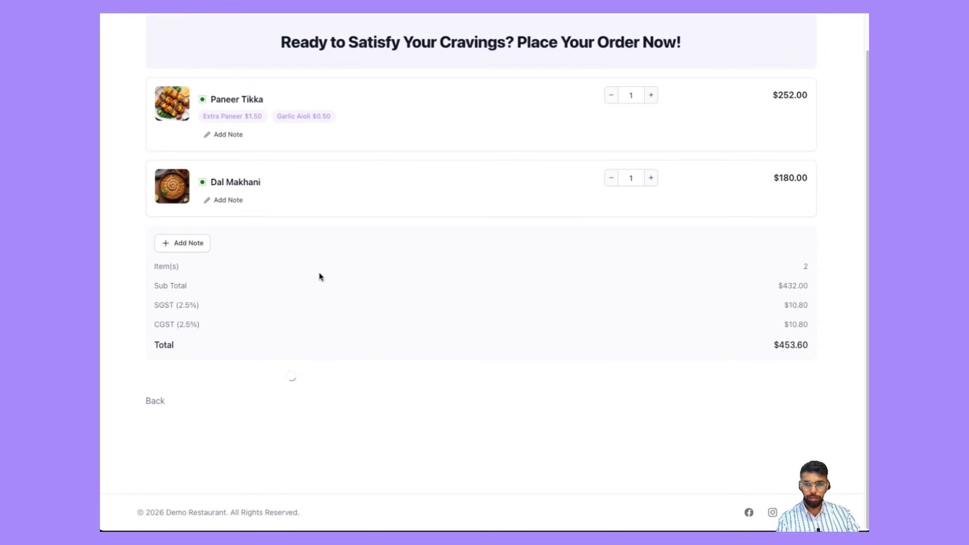
# Step: Review the placed order's details, then open Order #11 from the admin orders list
pyautogui.scroll(-2, 362, 300)
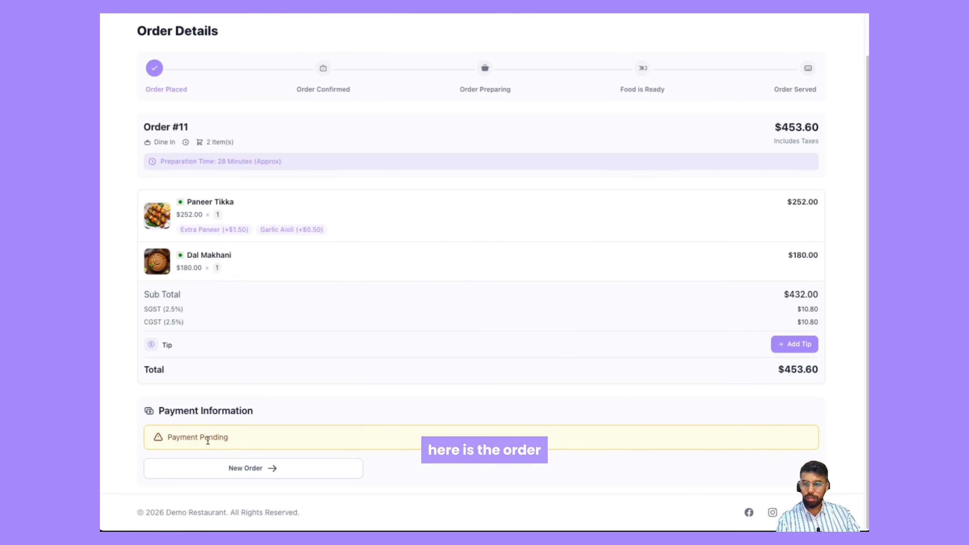
pyautogui.scroll(2, 296, 416)
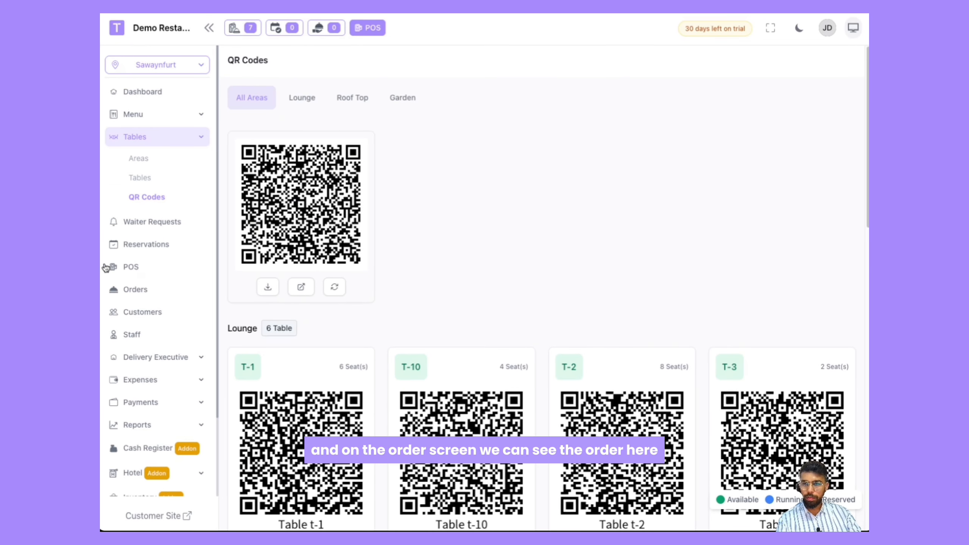
pyautogui.click(143, 293)
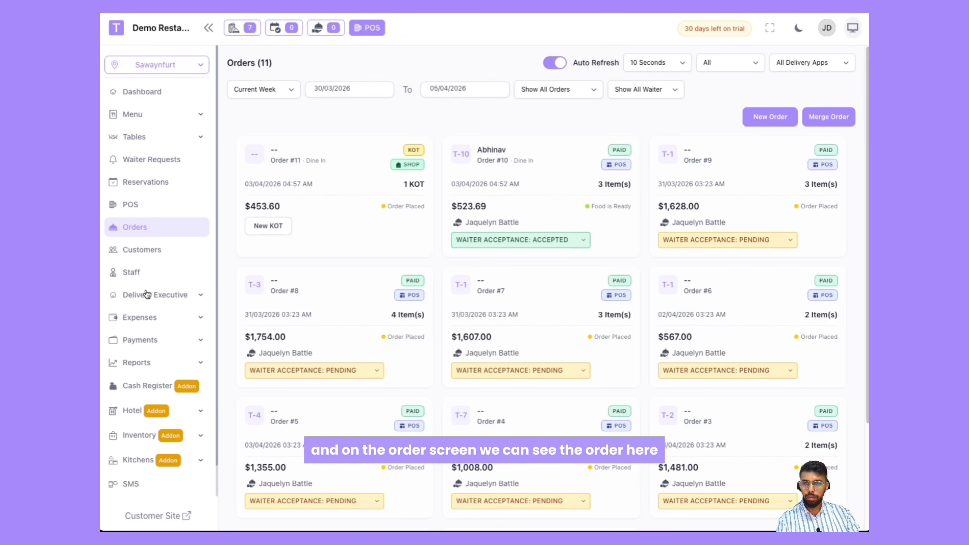
pyautogui.click(322, 205)
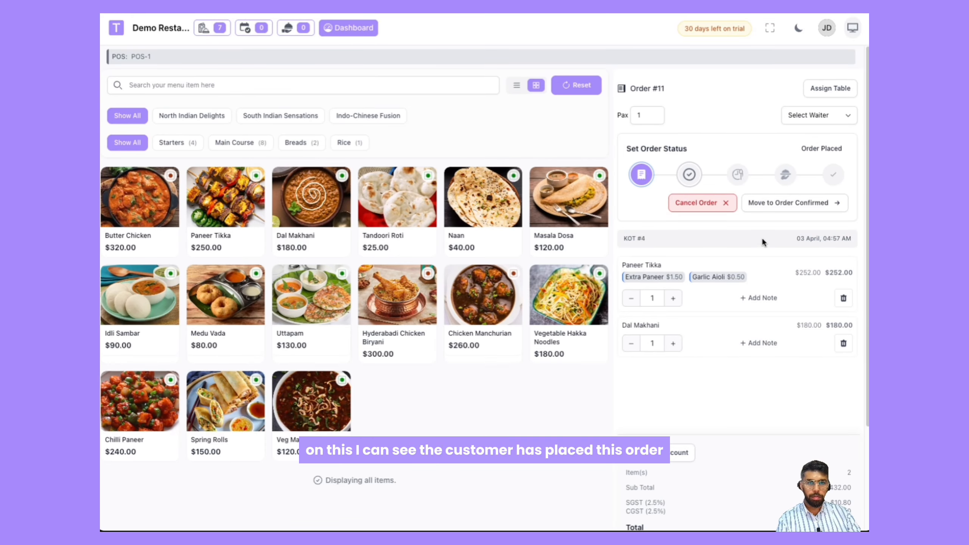
pyautogui.scroll(-3, 764, 239)
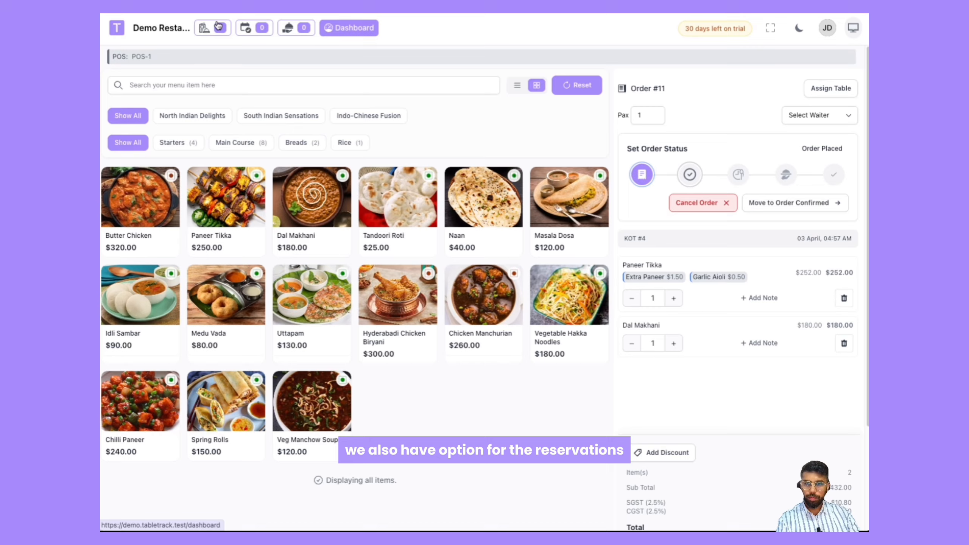
# Step: Fill the customer table booking for 2 guests, Lunch, 02:00 PM, with special request "no"
pyautogui.click(347, 29)
pyautogui.click(157, 183)
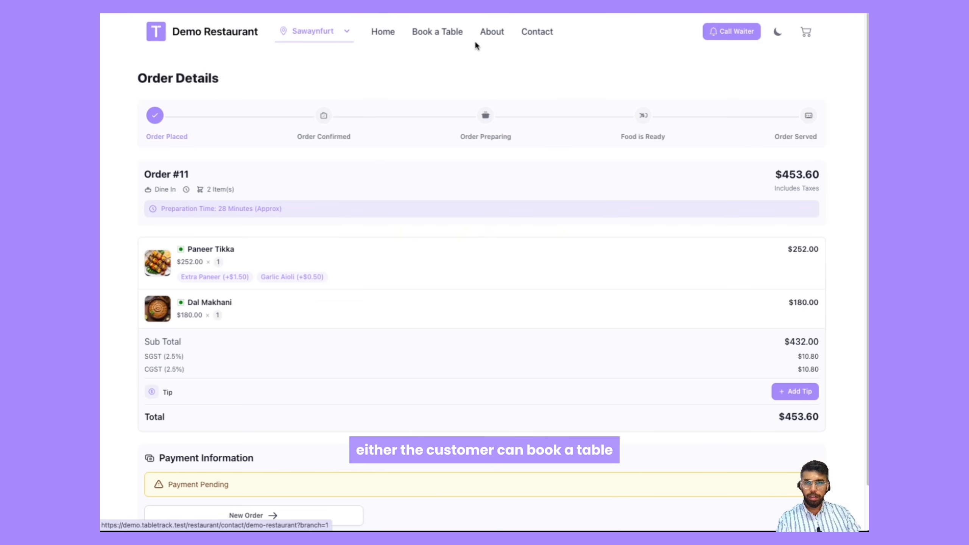
pyautogui.click(438, 36)
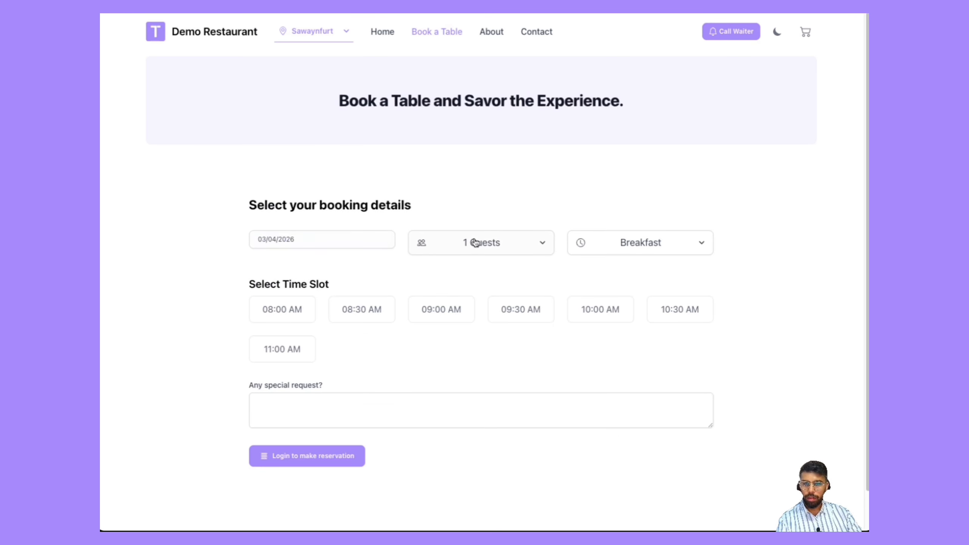
pyautogui.click(291, 305)
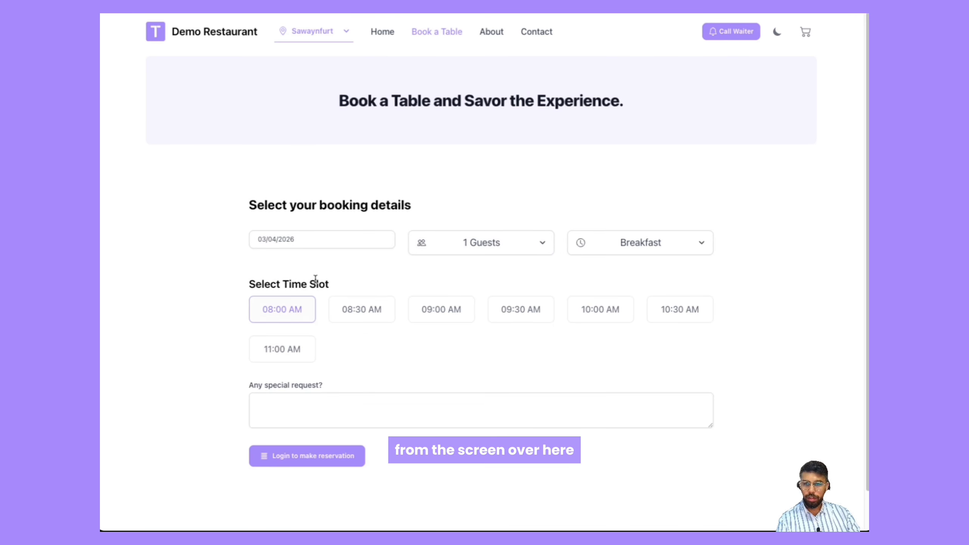
pyautogui.click(498, 248)
pyautogui.click(491, 297)
pyautogui.click(616, 242)
pyautogui.click(630, 299)
pyautogui.click(419, 314)
pyautogui.click(338, 382)
pyautogui.write('n')
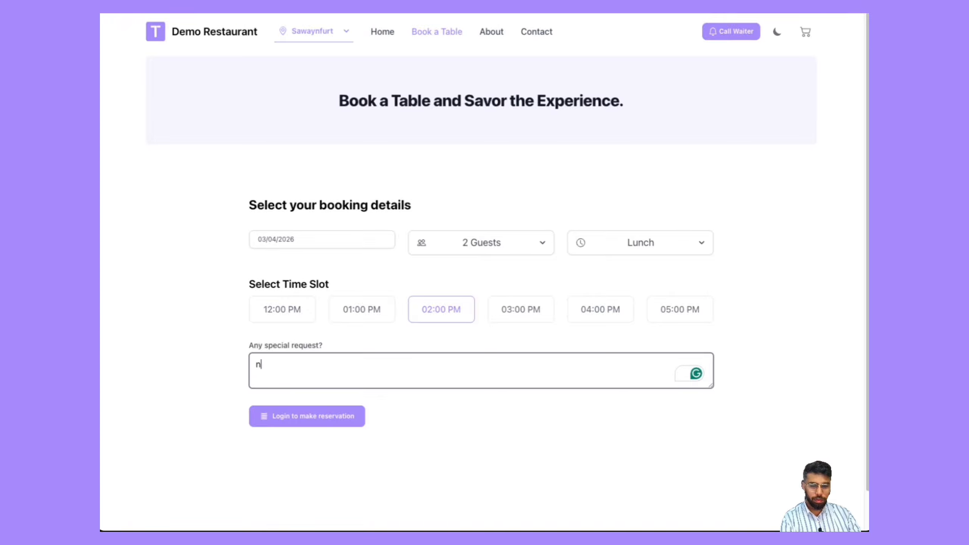
pyautogui.write('o')
# Step: Sign up as a customer with an auto-filled e-mail and the signup details to enable reserving
pyautogui.click(294, 416)
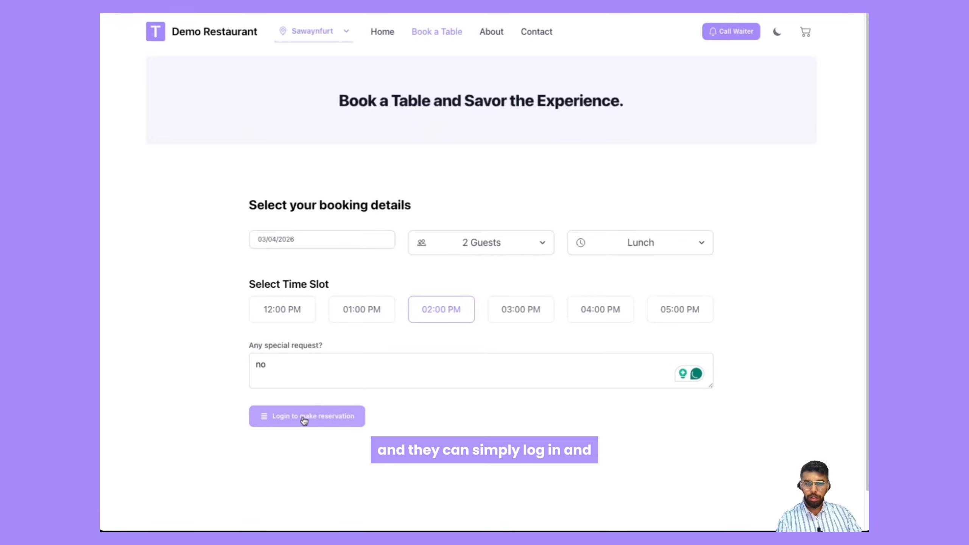
pyautogui.click(302, 419)
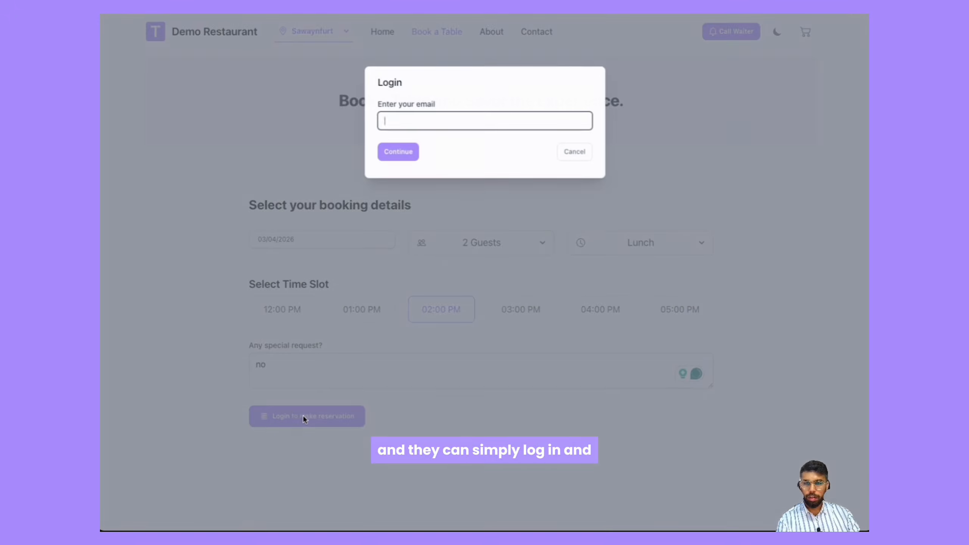
pyautogui.rightClick(425, 119)
pyautogui.moveTo(572, 311)
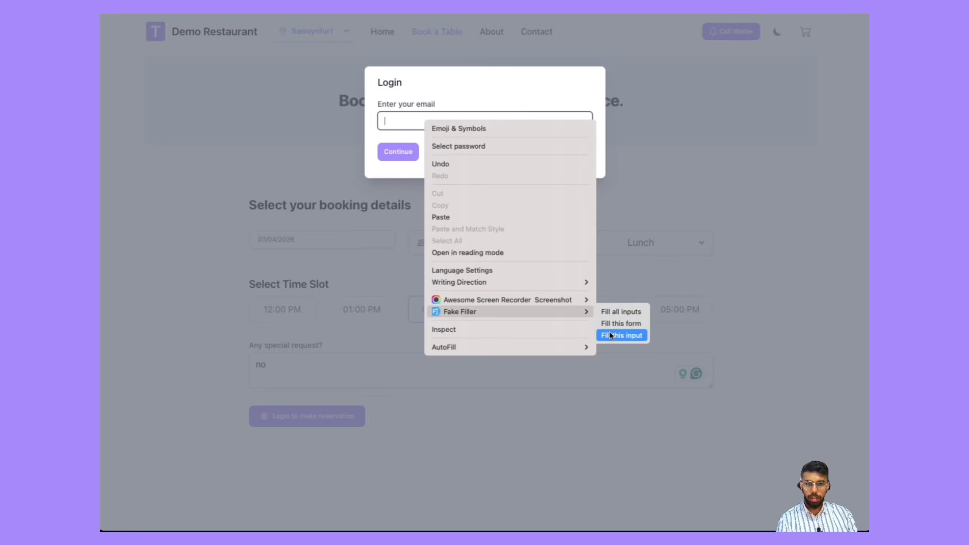
pyautogui.click(610, 335)
pyautogui.click(386, 156)
pyautogui.click(458, 207)
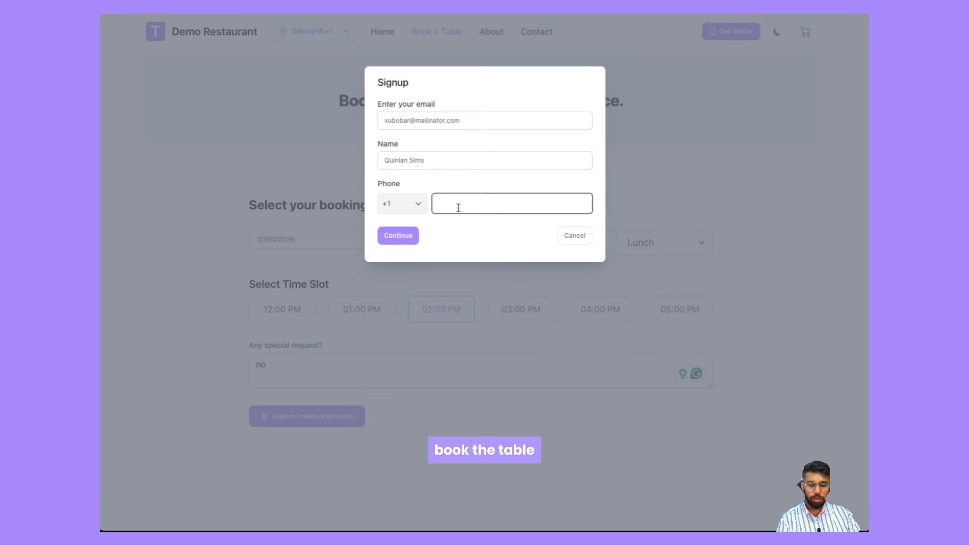
pyautogui.click(415, 236)
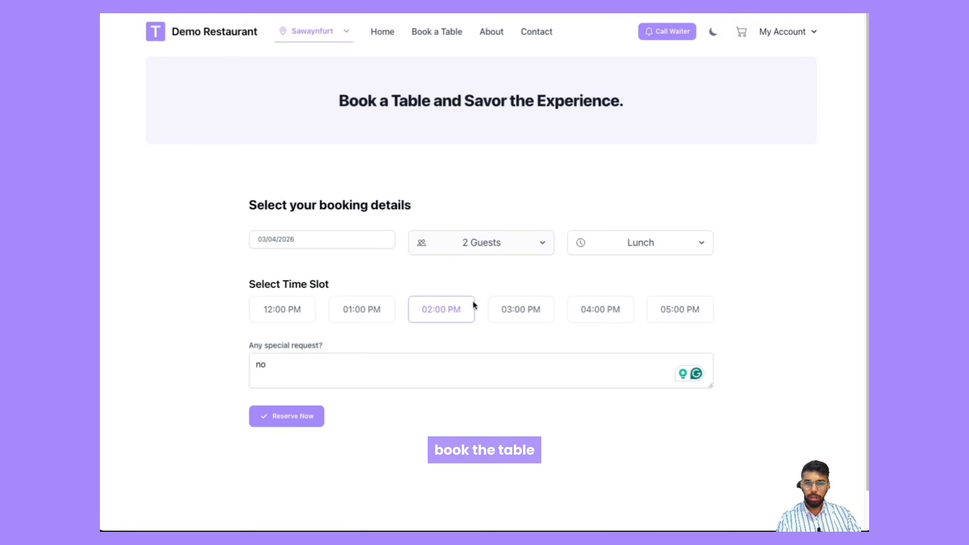
# Step: Submit the reservation, then assign table T-8 to it from the admin Reservations page
pyautogui.click(313, 415)
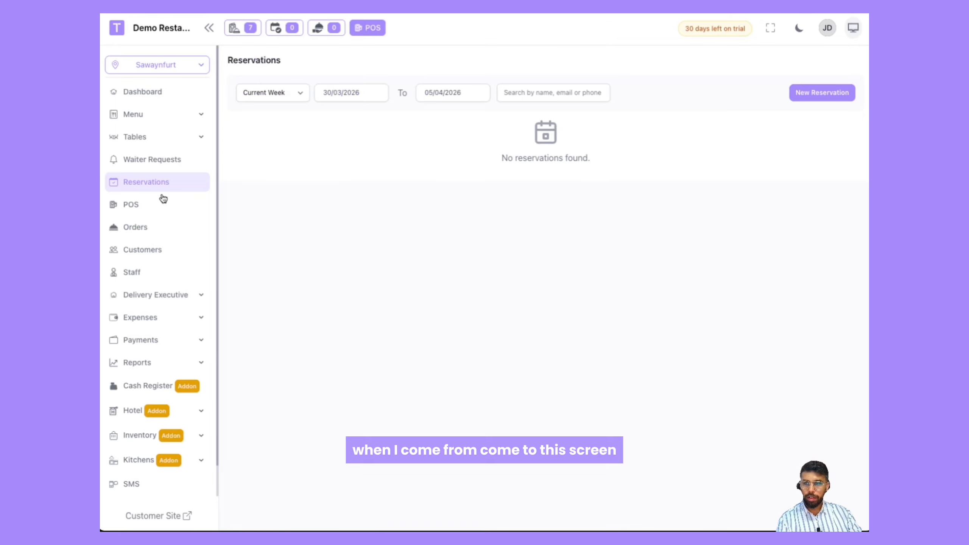
pyautogui.click(157, 168)
pyautogui.click(158, 184)
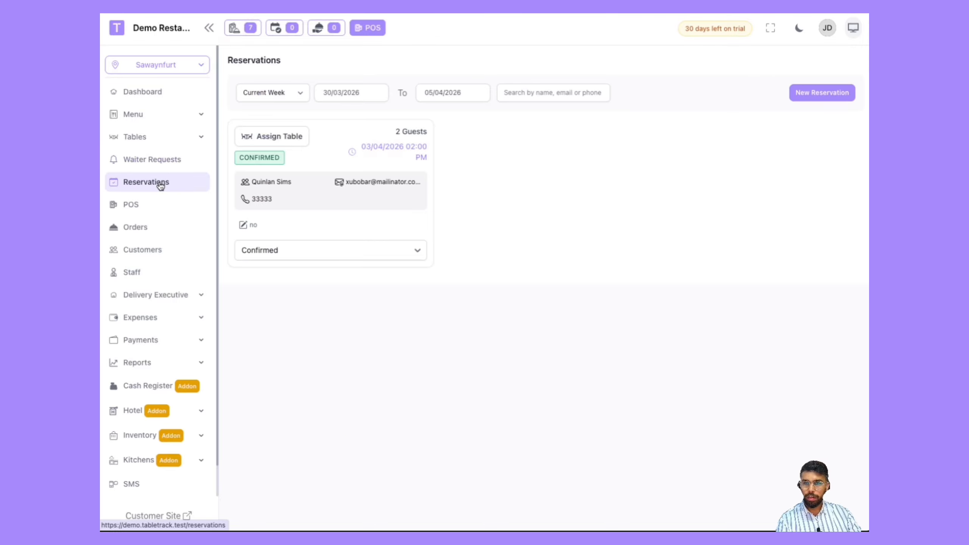
pyautogui.click(295, 138)
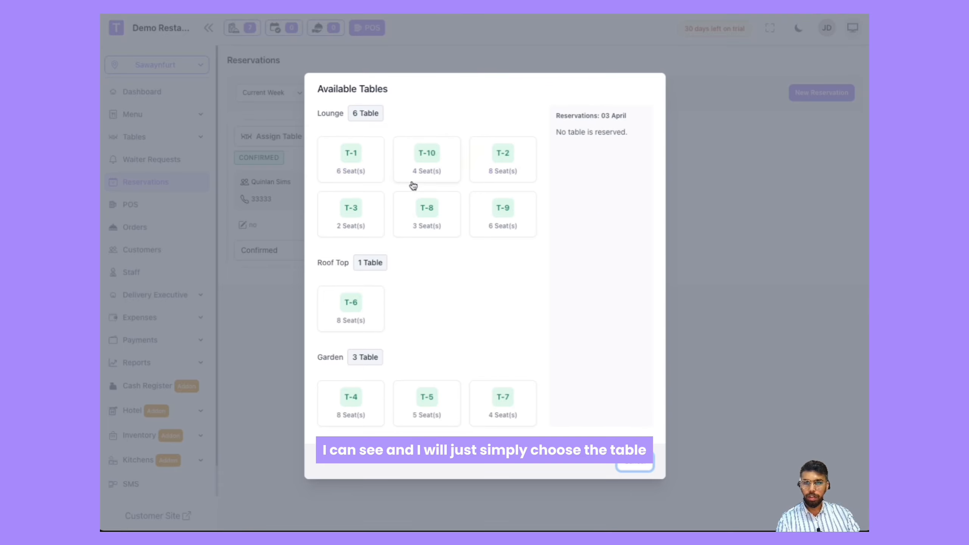
pyautogui.click(433, 221)
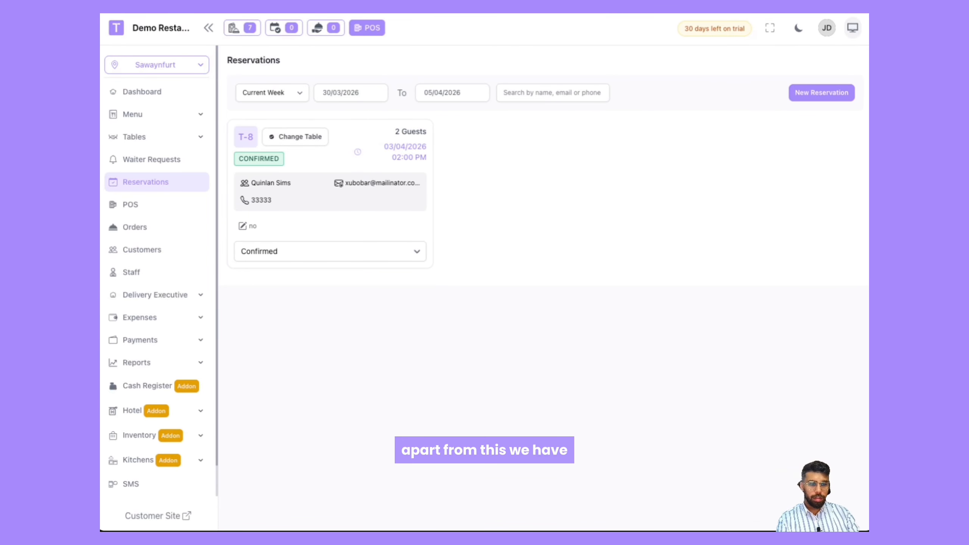
# Step: Review the staff list and the role options available for the waiter
pyautogui.click(131, 271)
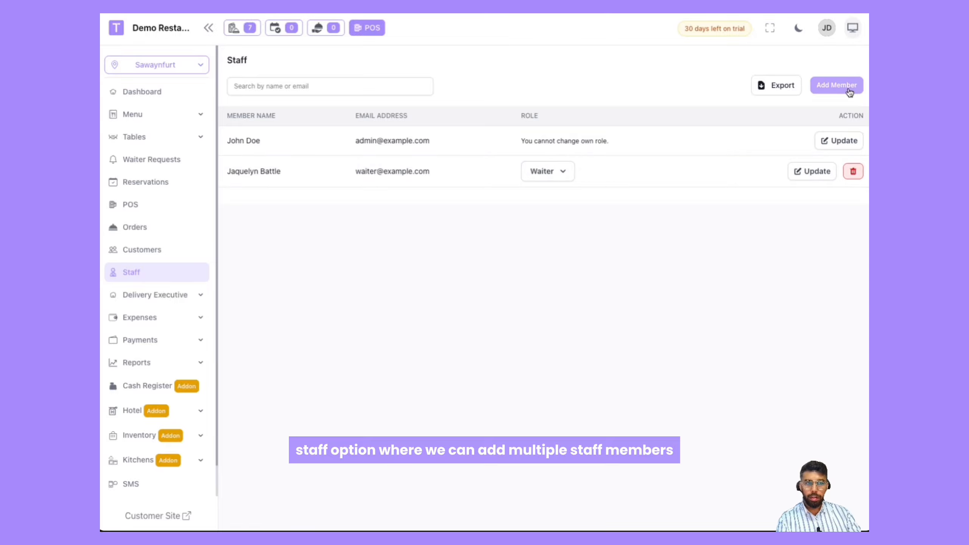
pyautogui.click(547, 171)
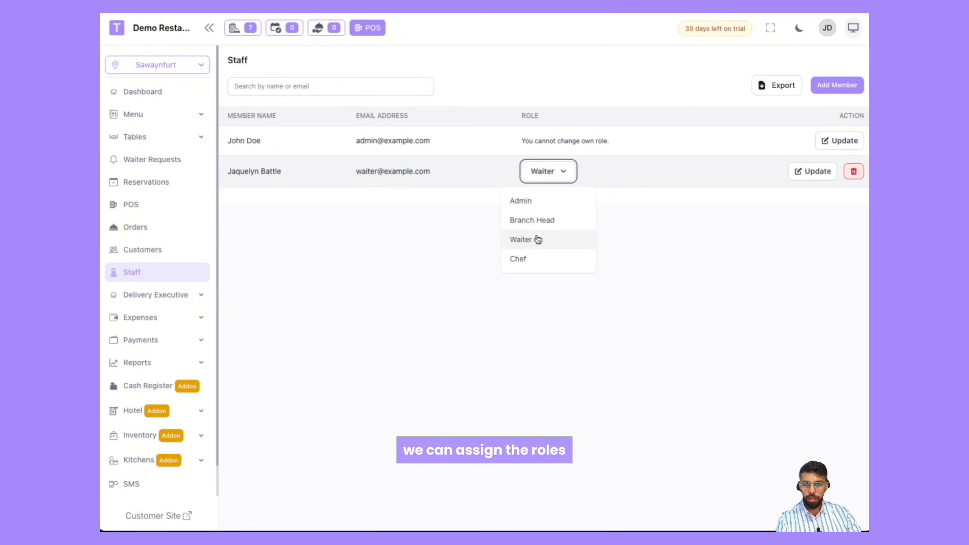
pyautogui.click(363, 313)
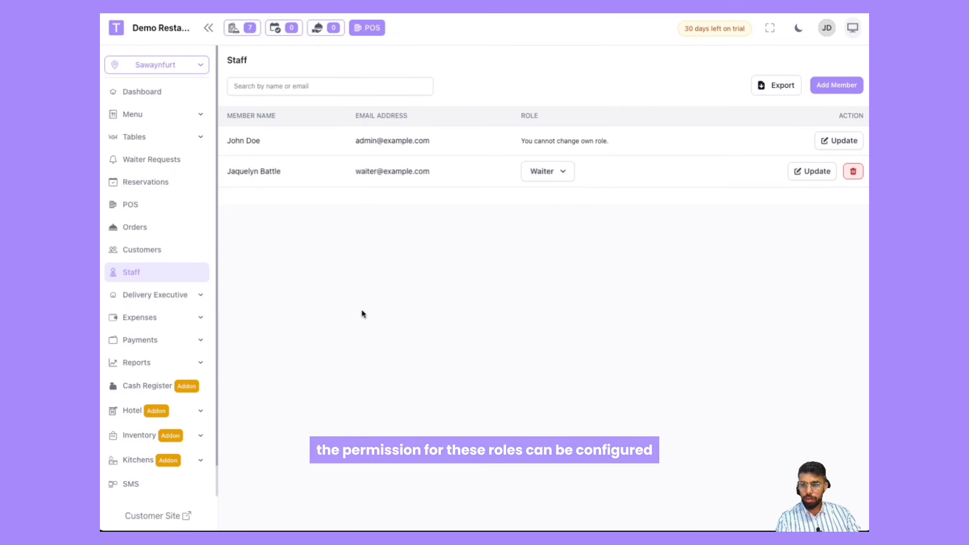
pyautogui.scroll(-1, 140, 365)
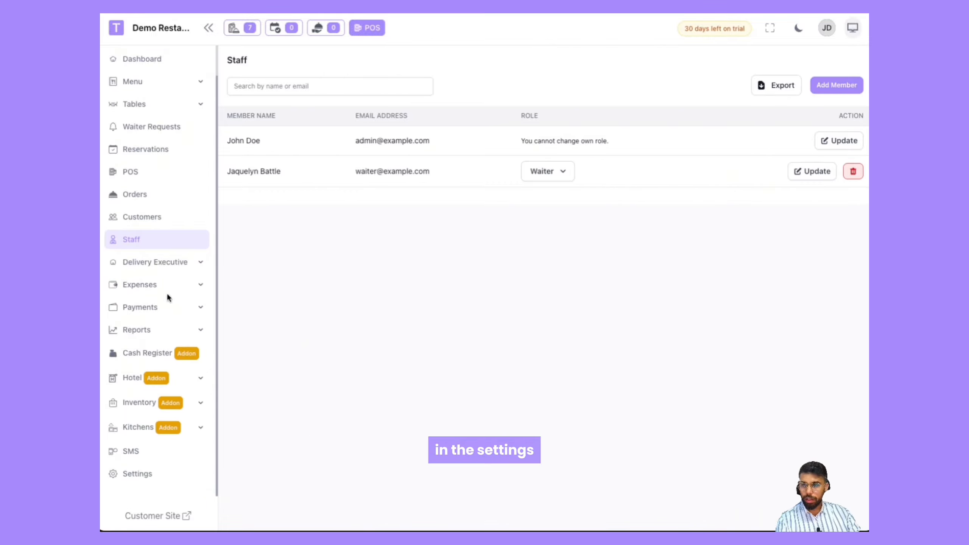
# Step: Browse the Delivery Executive, Expenses, Payments, Sales Report and Loyalty Reports pages
pyautogui.click(164, 267)
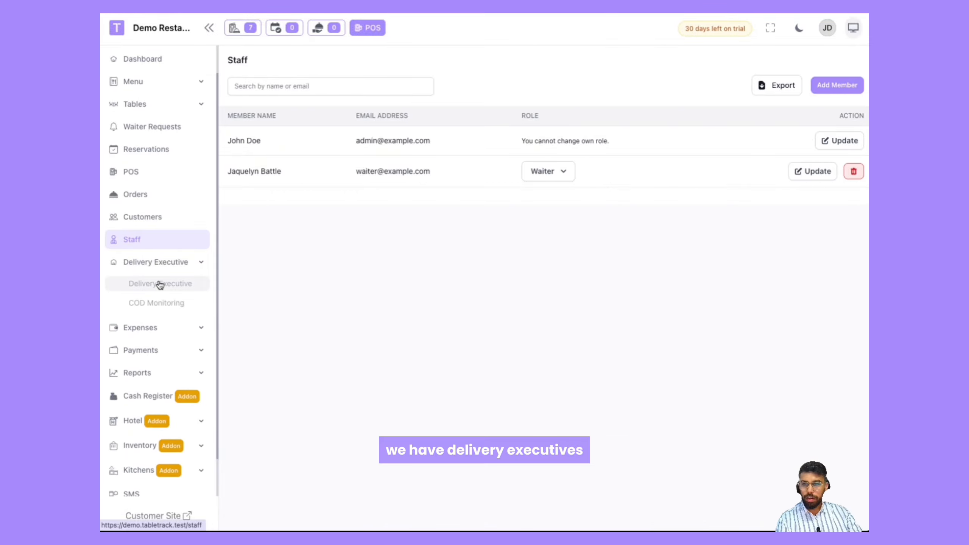
pyautogui.click(160, 283)
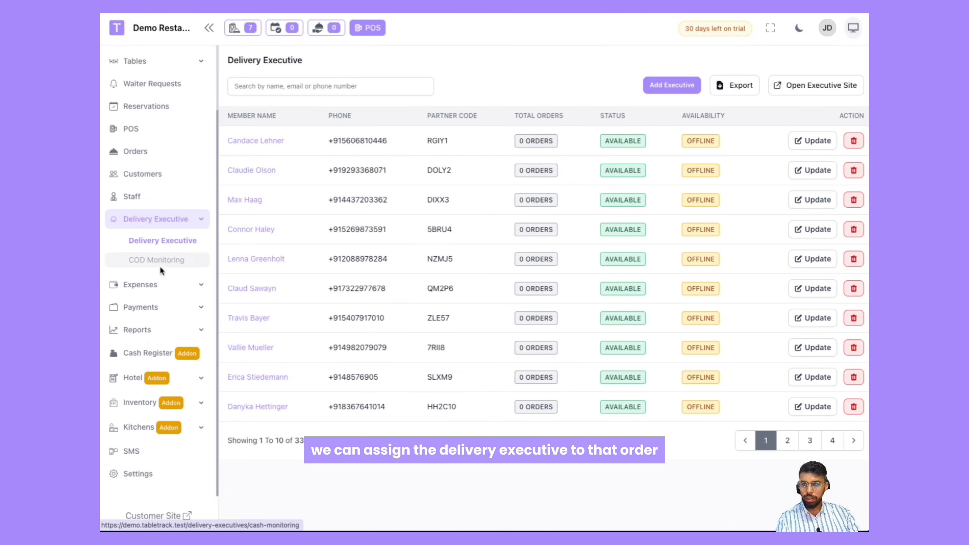
pyautogui.click(143, 292)
pyautogui.click(171, 314)
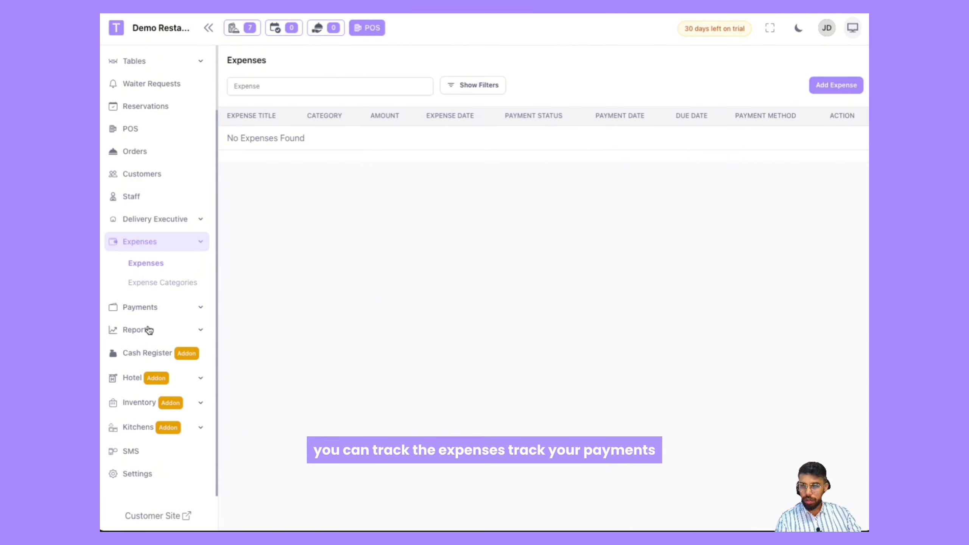
pyautogui.click(146, 308)
pyautogui.click(152, 329)
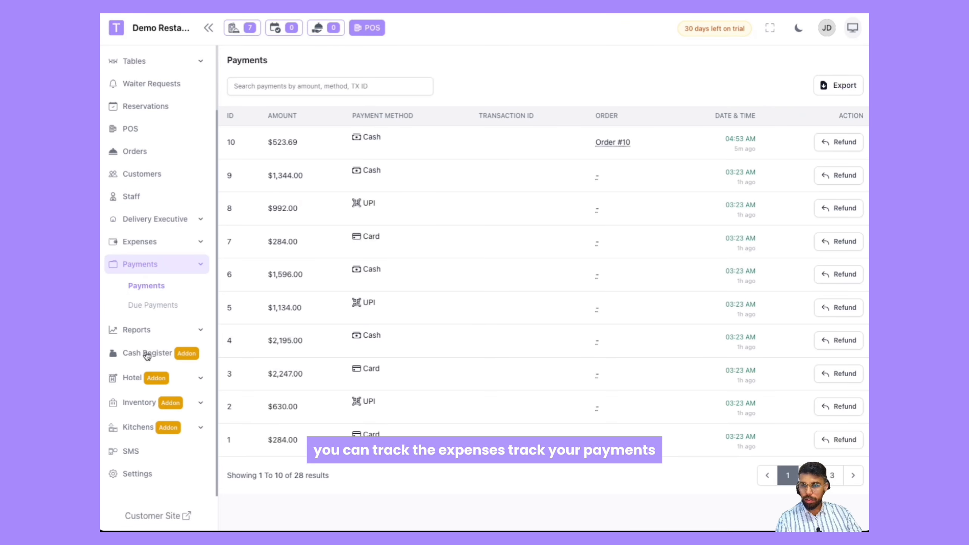
pyautogui.click(149, 330)
pyautogui.click(147, 350)
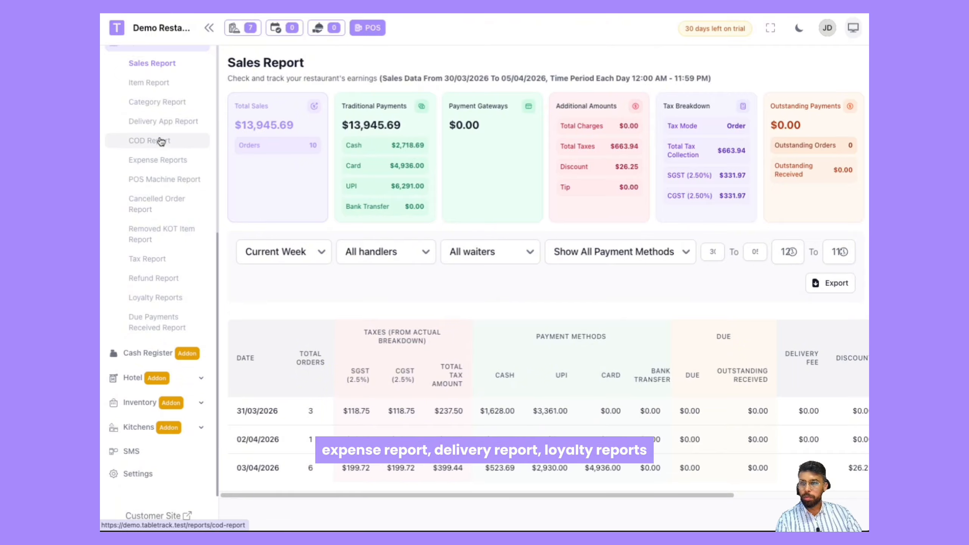
pyautogui.click(160, 301)
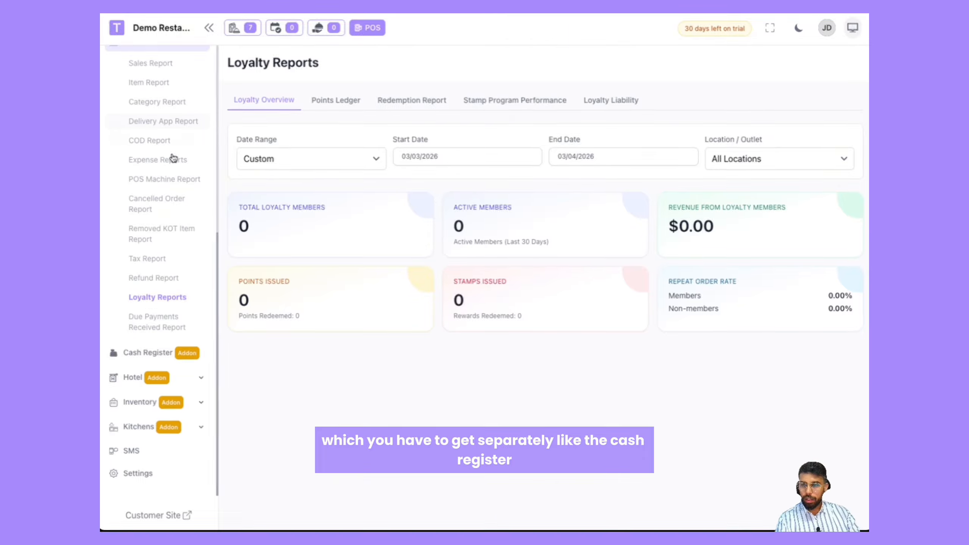
# Step: Open the cash register session with an opening balance of 0
pyautogui.click(157, 352)
pyautogui.click(152, 395)
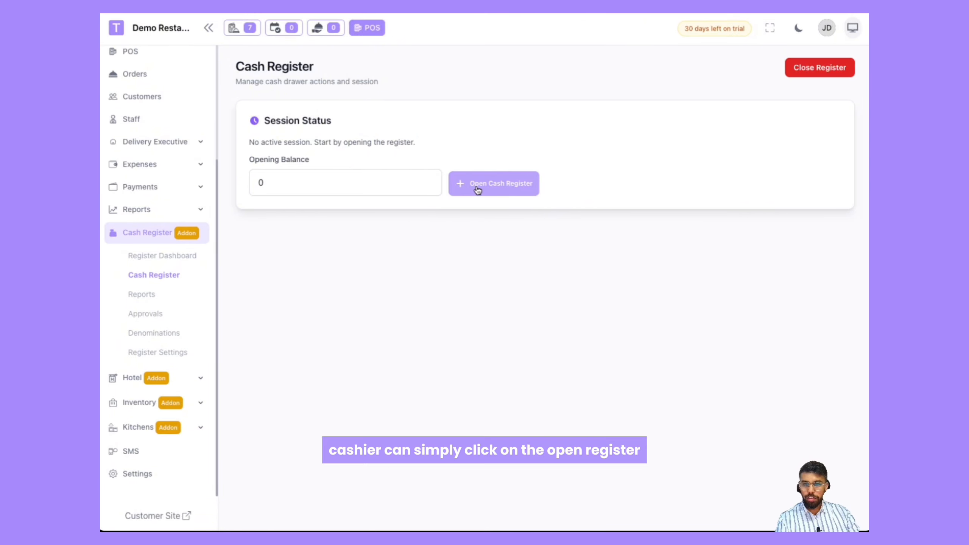
pyautogui.click(475, 184)
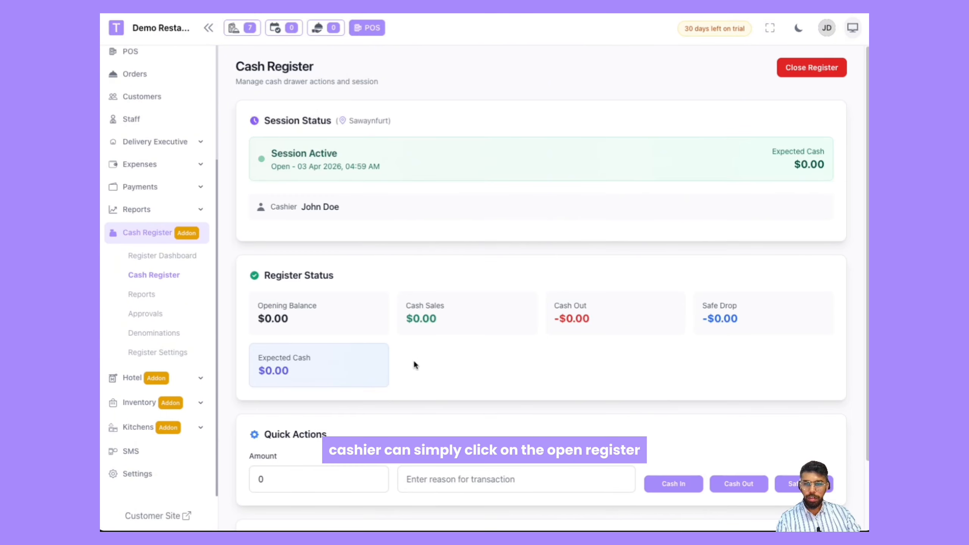
# Step: Review the register status and the cash register X-Report
pyautogui.scroll(-2, 413, 359)
pyautogui.scroll(3, 126, 252)
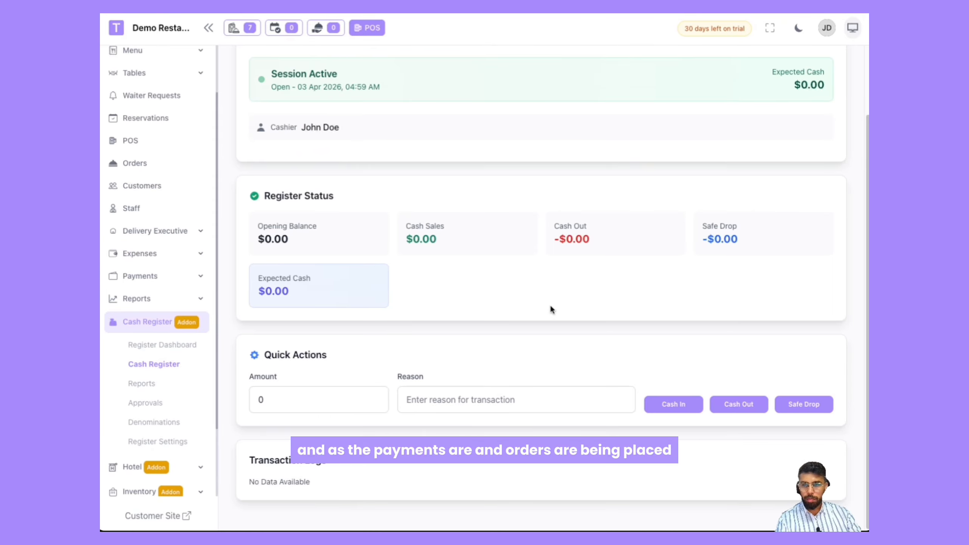
pyautogui.scroll(2, 628, 294)
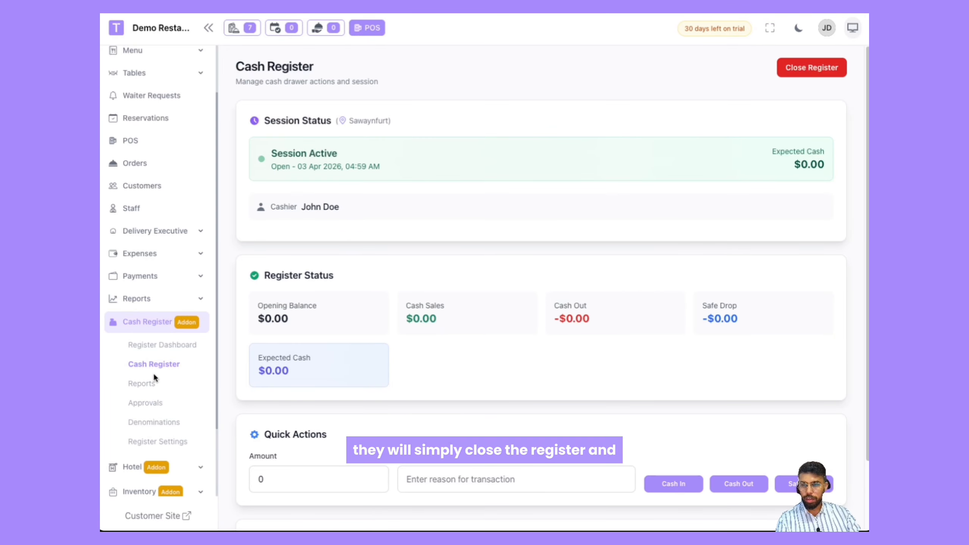
pyautogui.click(150, 384)
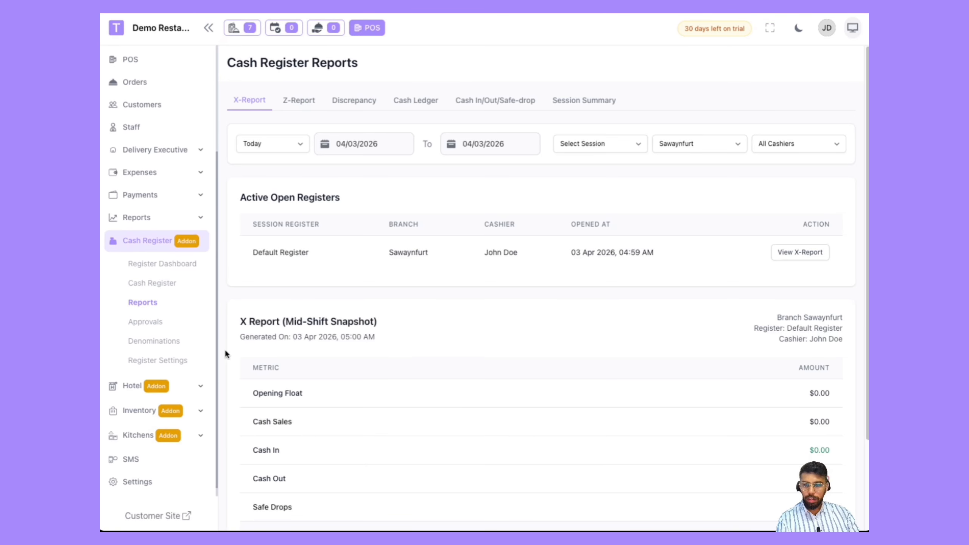
pyautogui.scroll(-3, 448, 400)
pyautogui.scroll(3, 430, 372)
pyautogui.scroll(4, 188, 260)
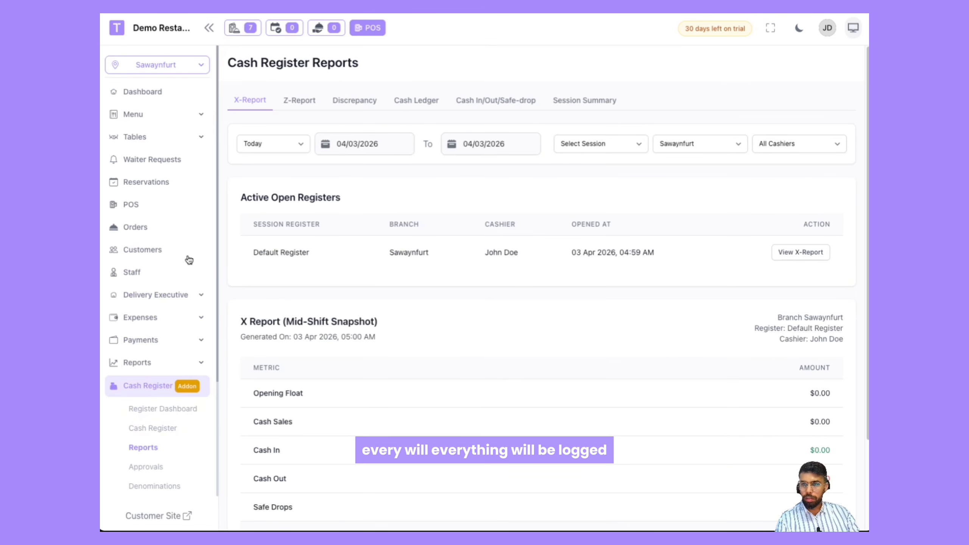
# Step: Create a new POS order with Dal Makhani and bill it
pyautogui.click(133, 200)
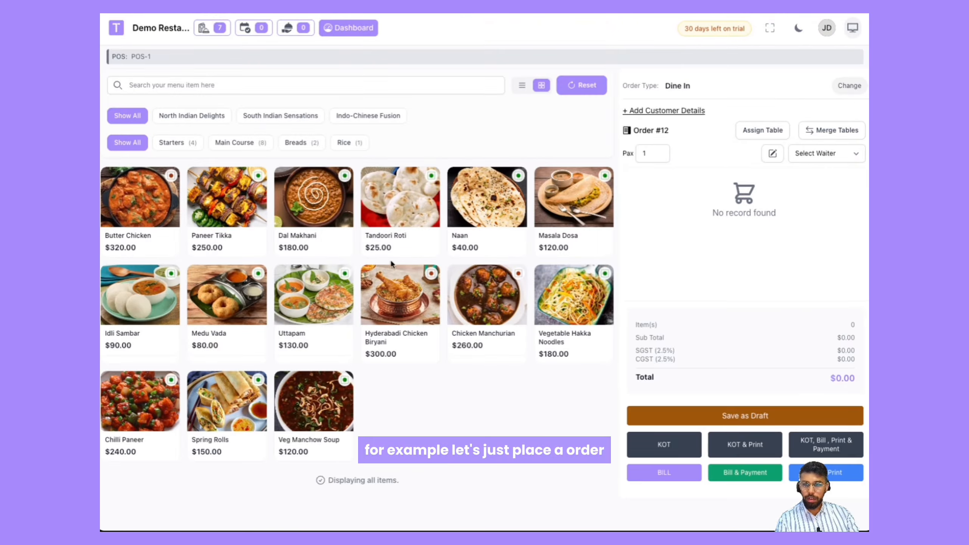
pyautogui.click(312, 230)
pyautogui.click(685, 484)
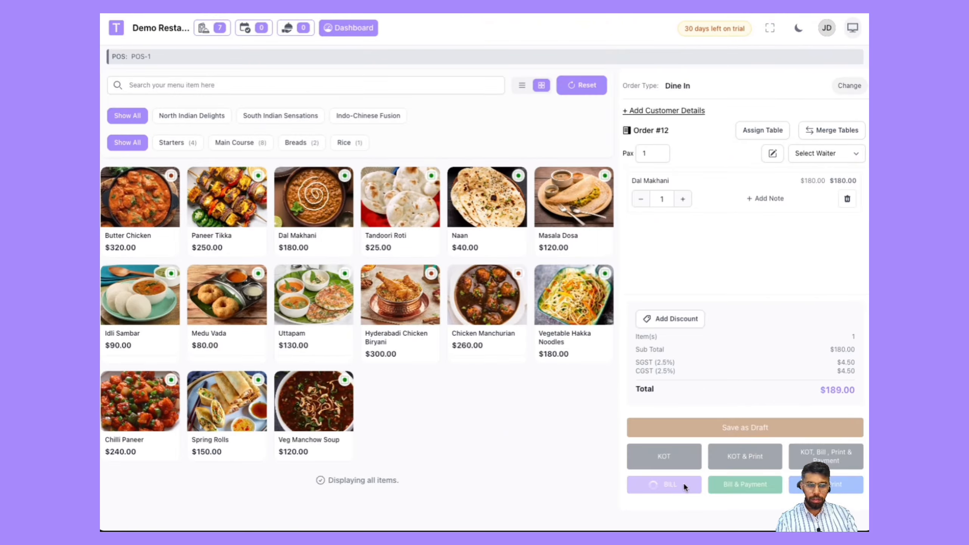
# Step: Create a KOT for the billed order and close the order panel
pyautogui.scroll(-2, 691, 428)
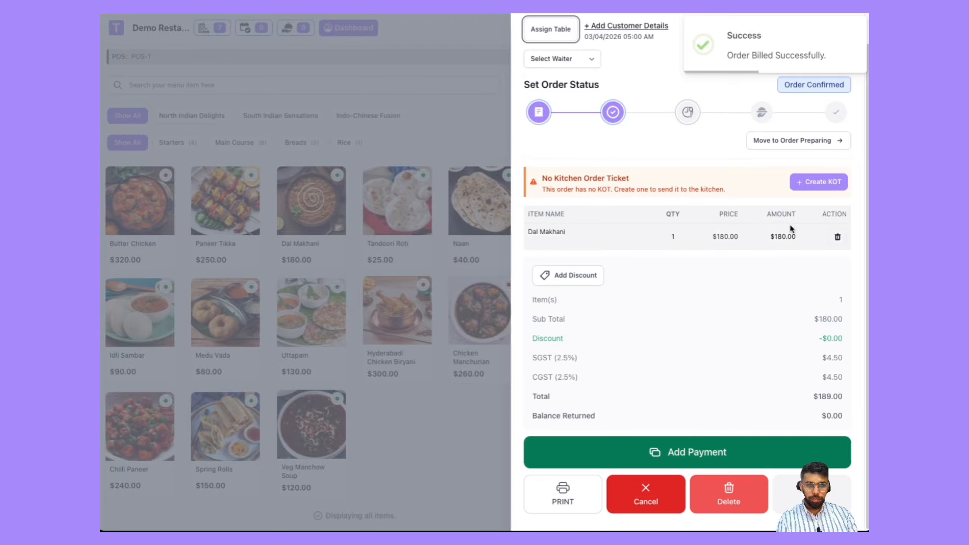
pyautogui.click(804, 188)
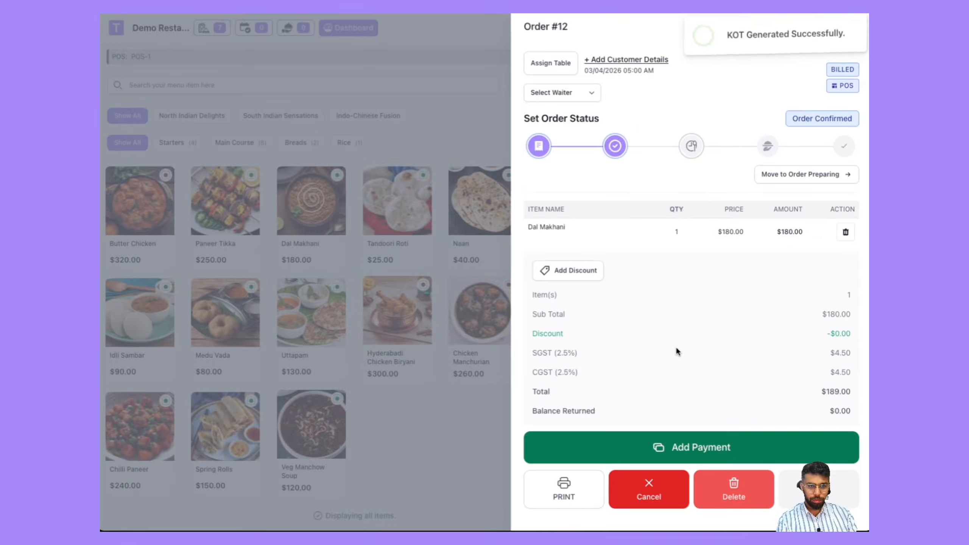
pyautogui.click(805, 494)
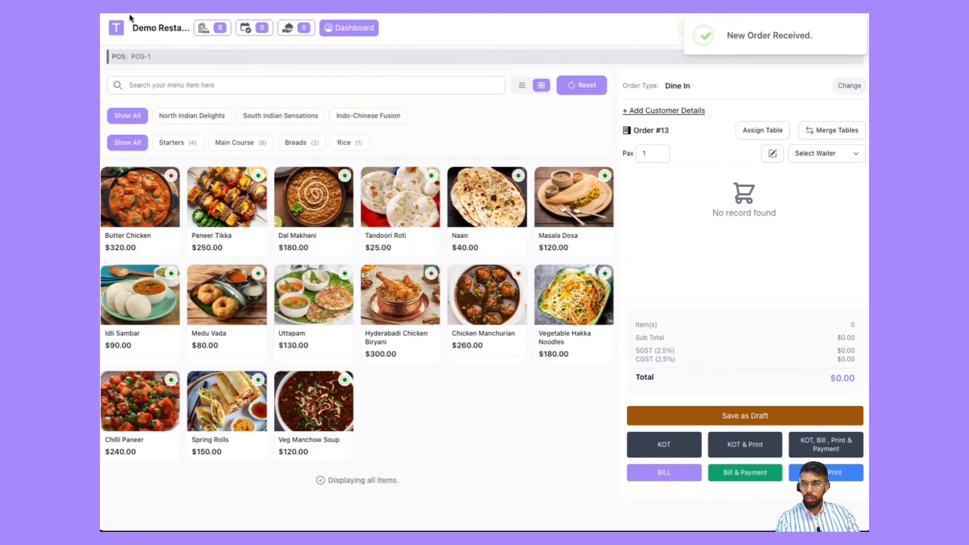
# Step: Check the cash register session status from the dashboard
pyautogui.click(349, 27)
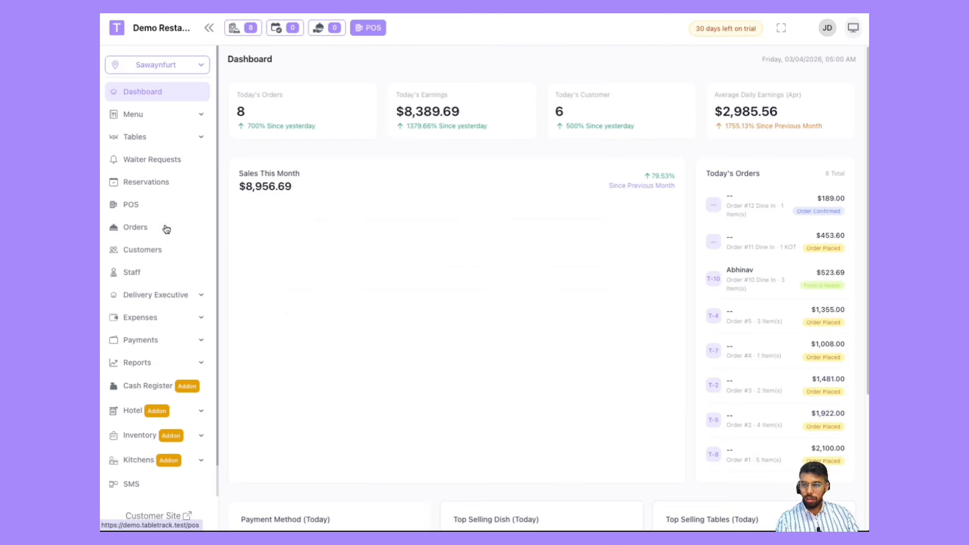
pyautogui.scroll(-1, 155, 357)
pyautogui.click(150, 364)
pyautogui.click(156, 408)
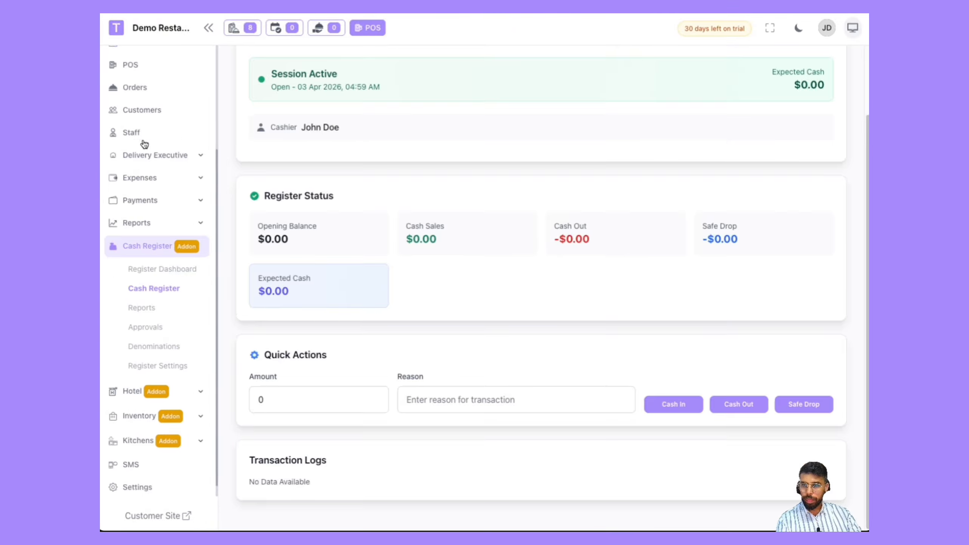
# Step: Record a full cash payment of $189.00 for Order #12 from the orders list and close it
pyautogui.click(135, 107)
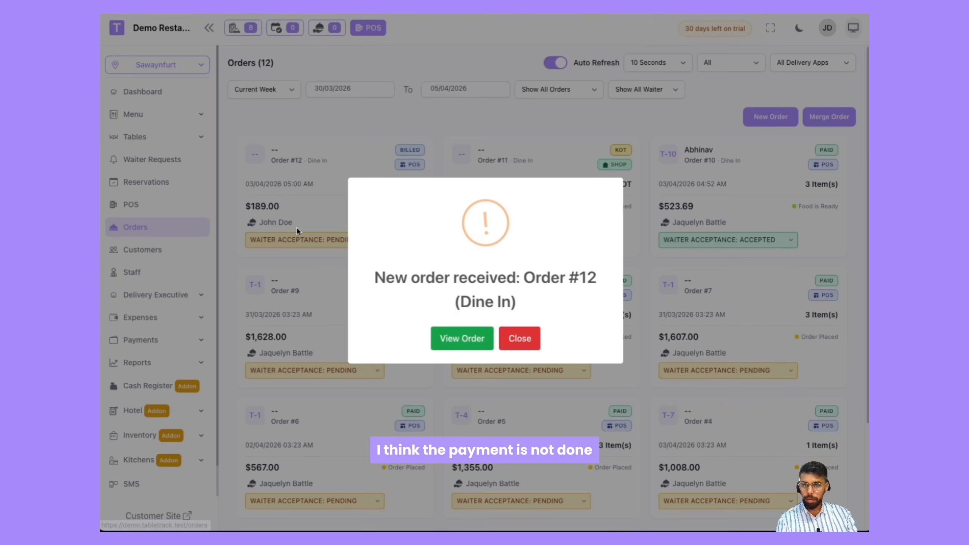
pyautogui.click(518, 337)
pyautogui.click(323, 169)
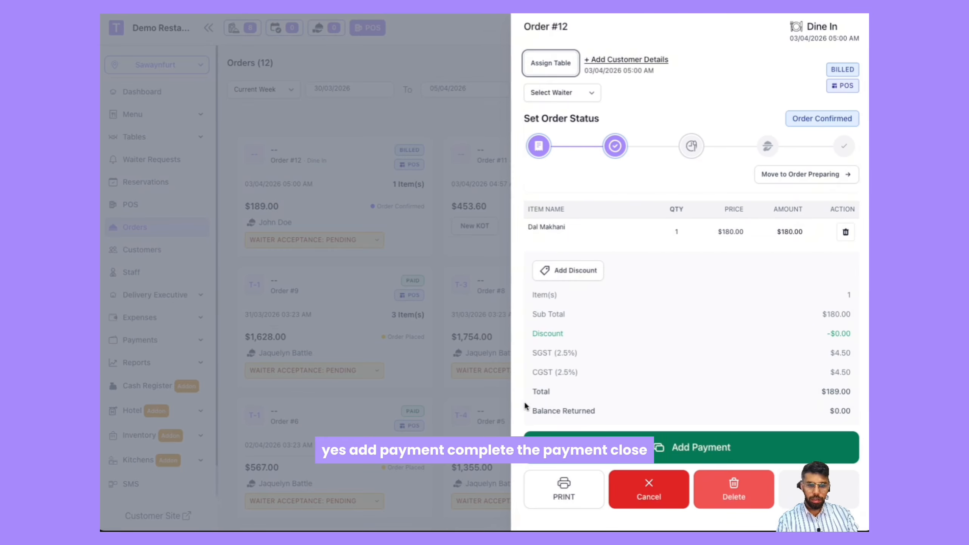
pyautogui.click(595, 447)
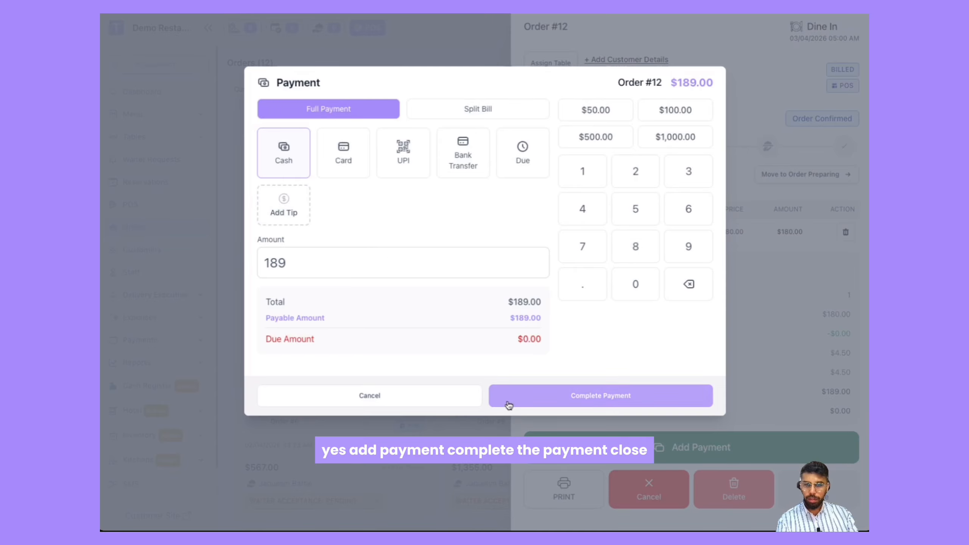
pyautogui.click(574, 397)
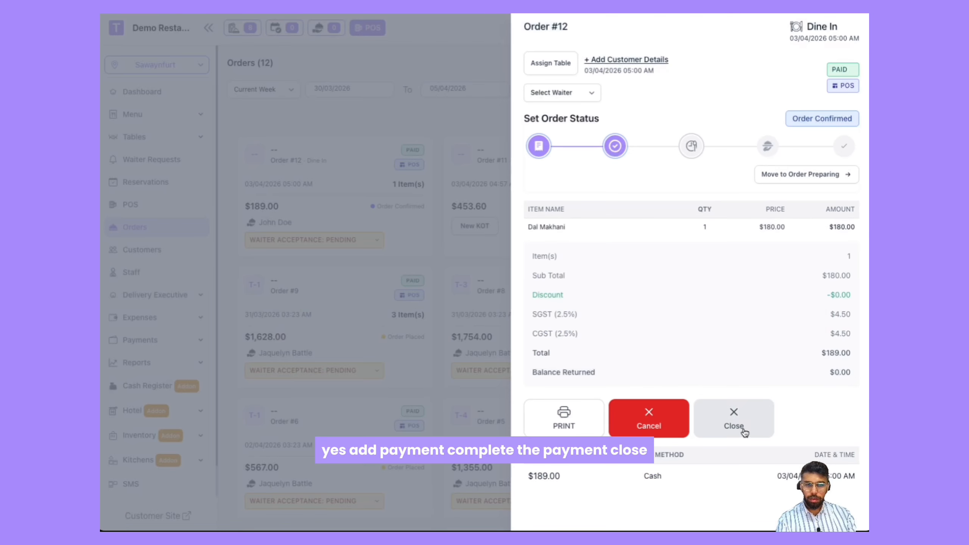
pyautogui.click(736, 423)
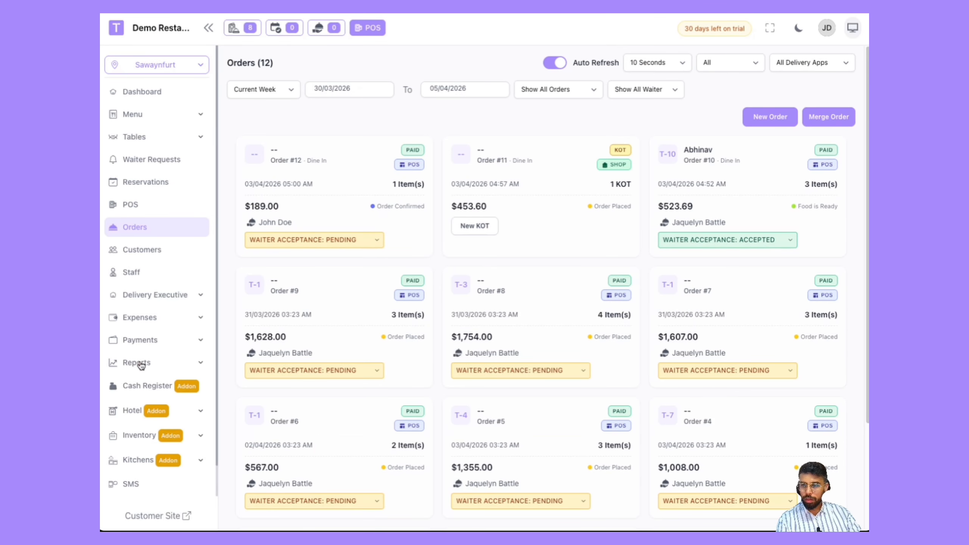
# Step: Review the cash register's cash sales, expected cash and transaction log
pyautogui.click(140, 385)
pyautogui.click(153, 428)
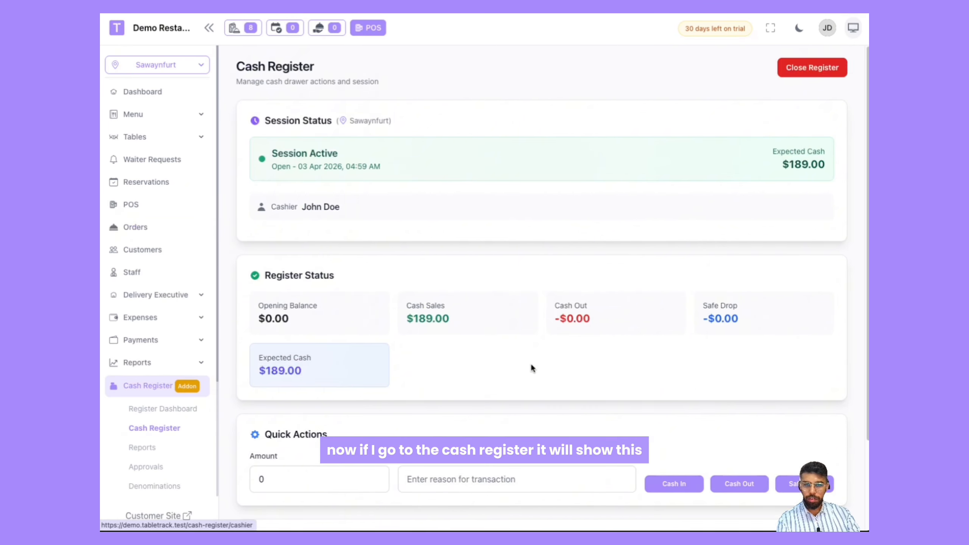
pyautogui.scroll(-3, 477, 347)
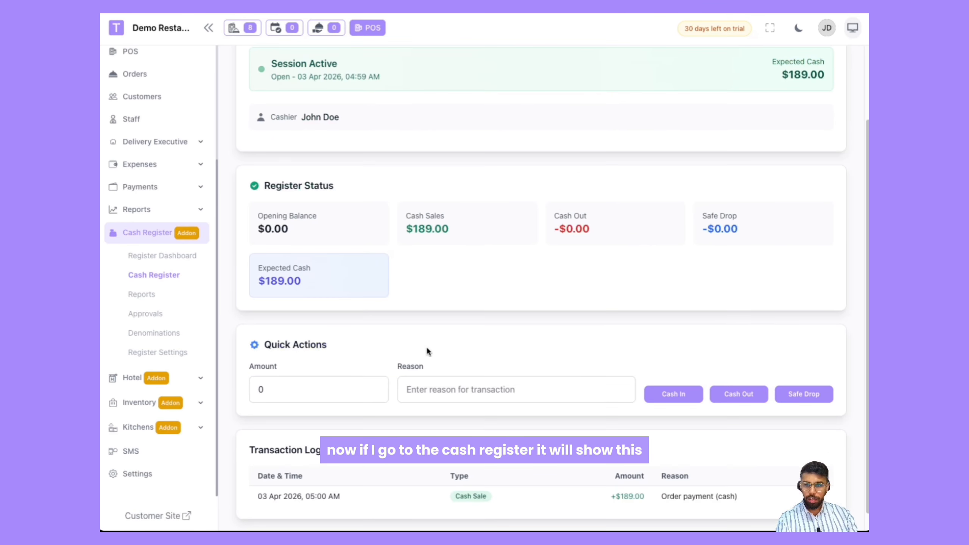
pyautogui.moveTo(317, 281); pyautogui.dragTo(244, 271)
pyautogui.click(326, 284)
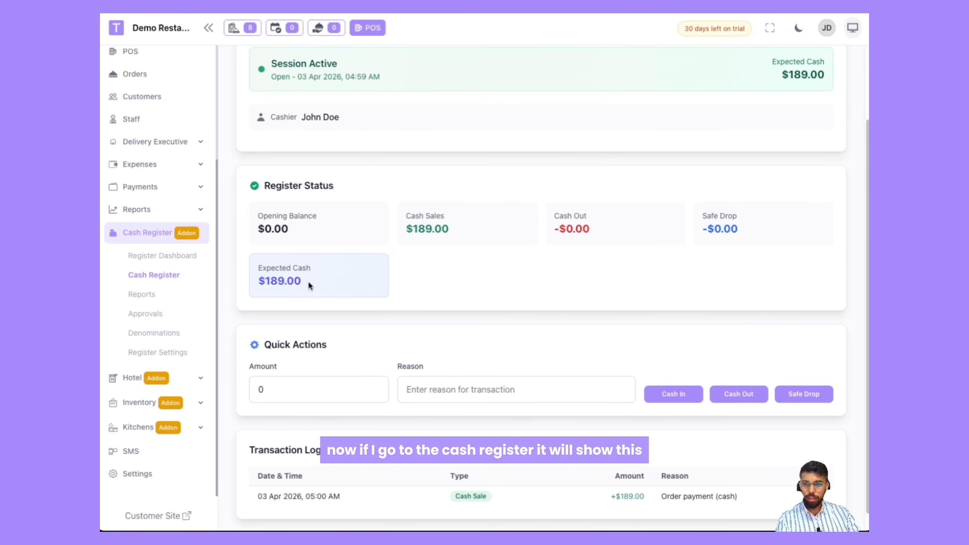
# Step: Try to close the cash register session without entering a counted total
pyautogui.moveTo(309, 283); pyautogui.dragTo(256, 281)
pyautogui.click(383, 297)
pyautogui.scroll(-1, 389, 297)
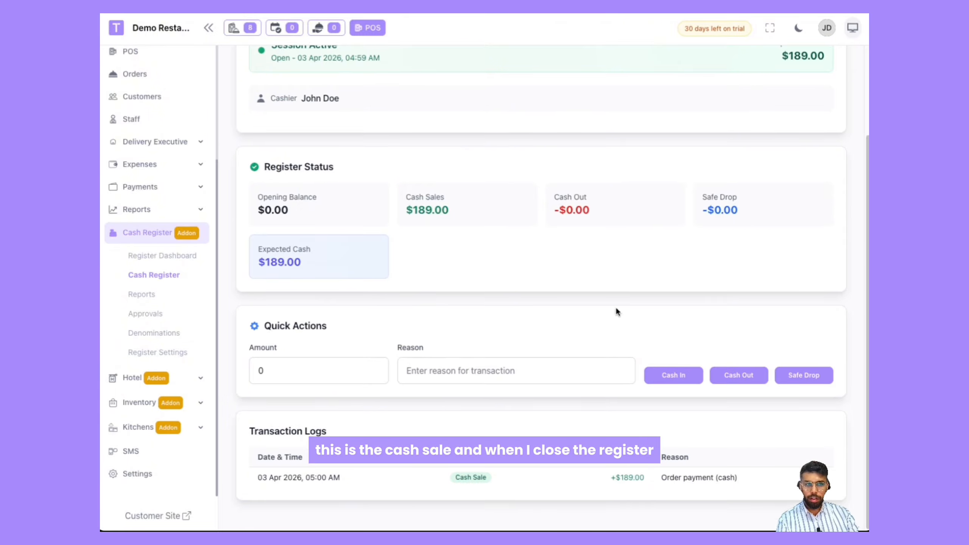
pyautogui.scroll(3, 616, 311)
pyautogui.click(811, 67)
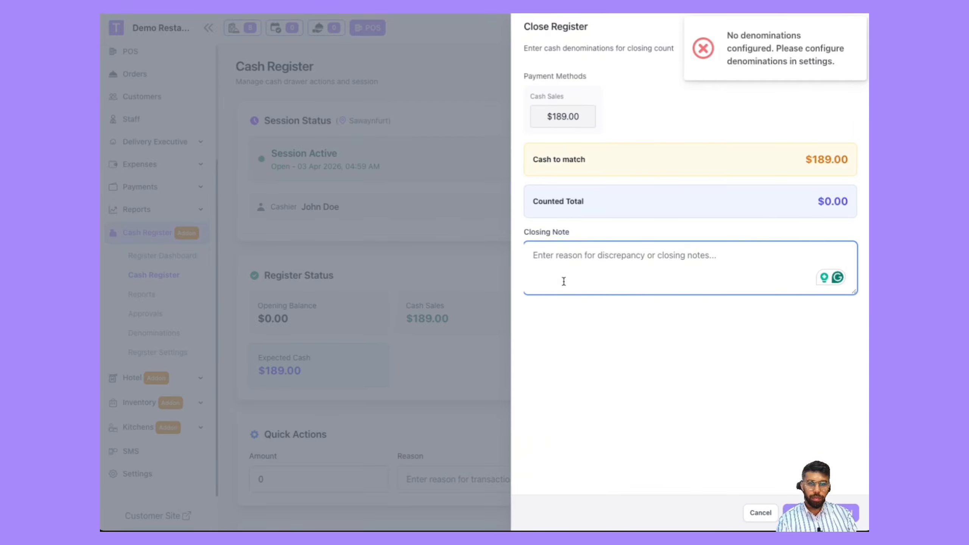
pyautogui.click(839, 513)
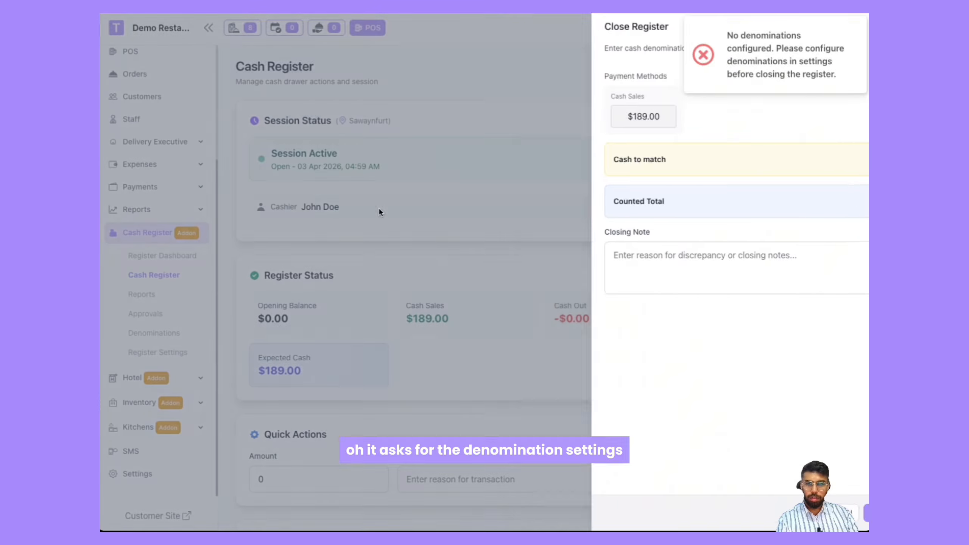
pyautogui.click(378, 210)
# Step: Search the settings for cash options and open the cash register denominations page
pyautogui.scroll(-3, 292, 384)
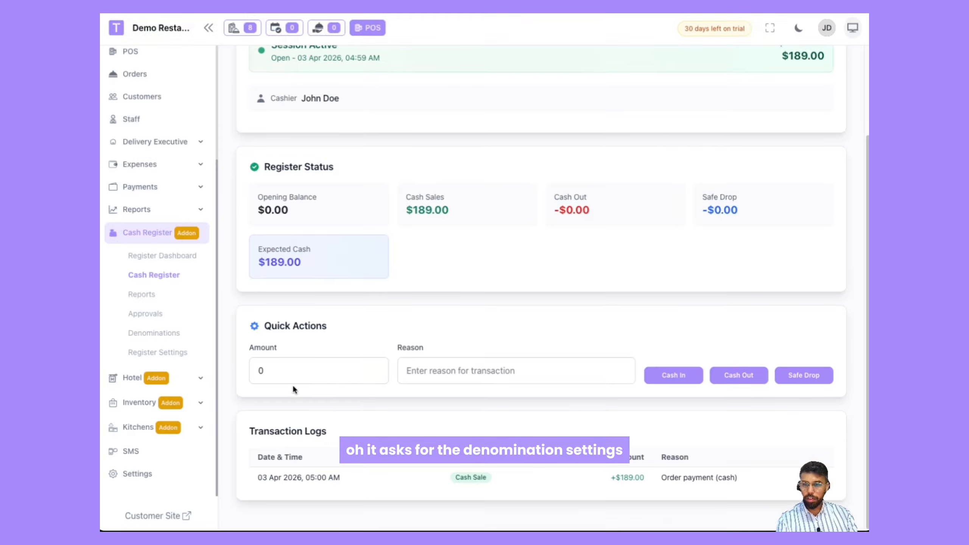
pyautogui.click(146, 473)
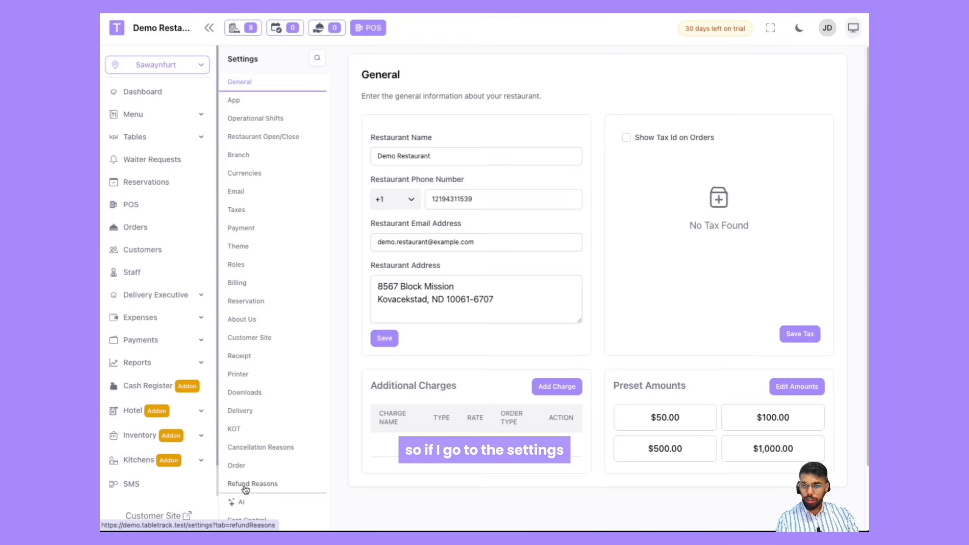
pyautogui.scroll(-2, 251, 485)
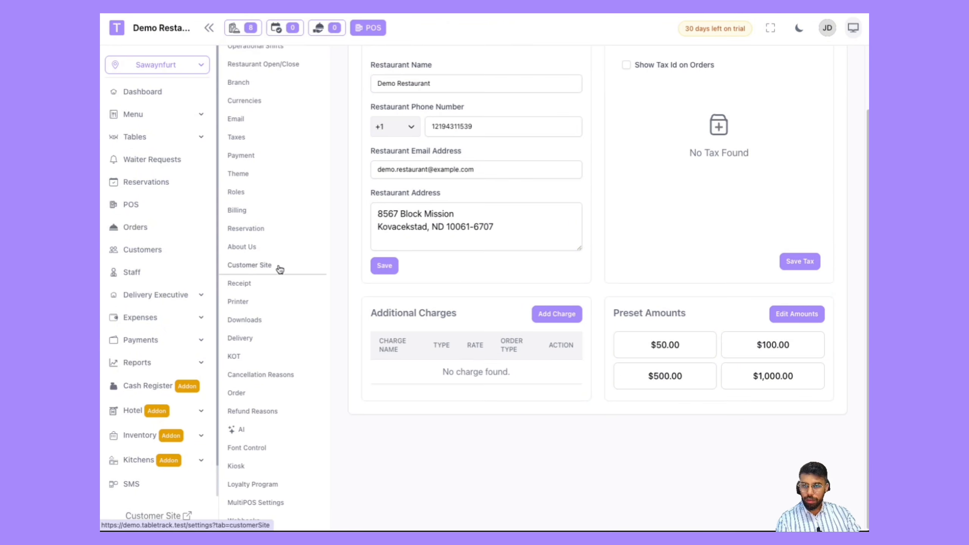
pyautogui.scroll(2, 280, 269)
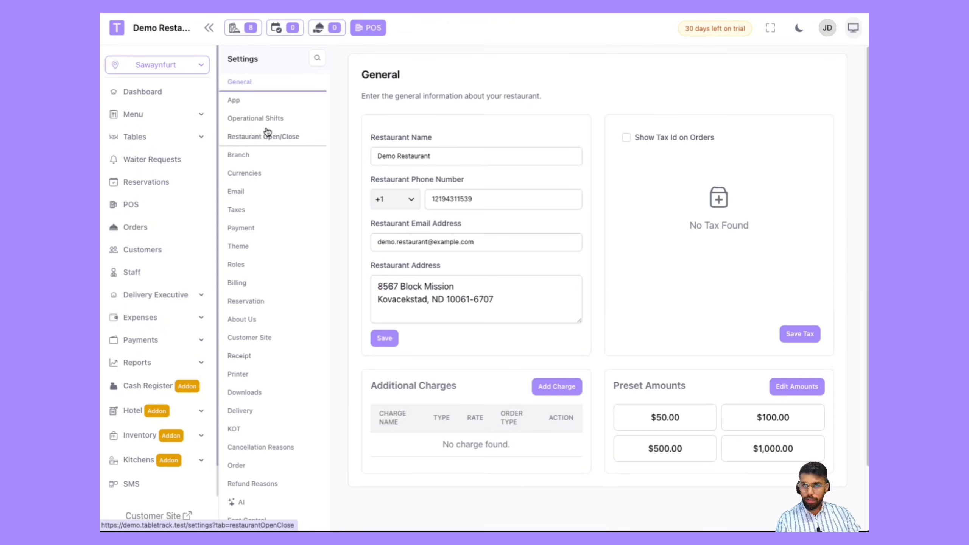
pyautogui.click(317, 61)
pyautogui.write('cas')
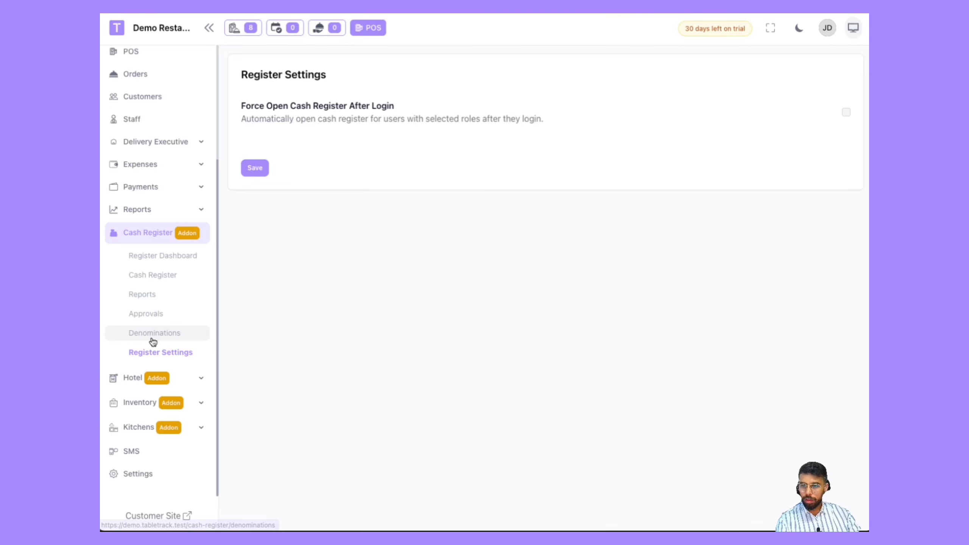
pyautogui.click(153, 333)
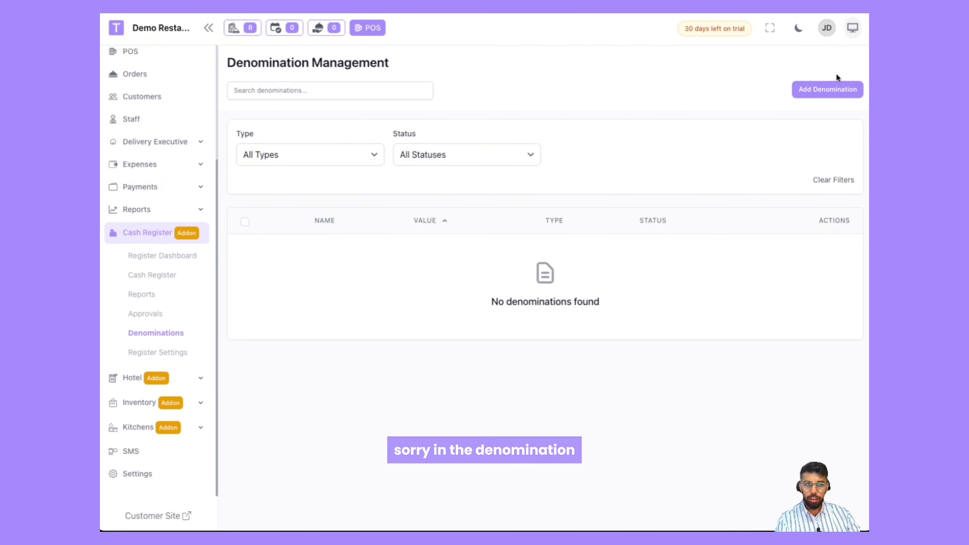
# Step: Add a denomination named 10 USD with value 10 and type Note
pyautogui.click(822, 91)
pyautogui.click(361, 110)
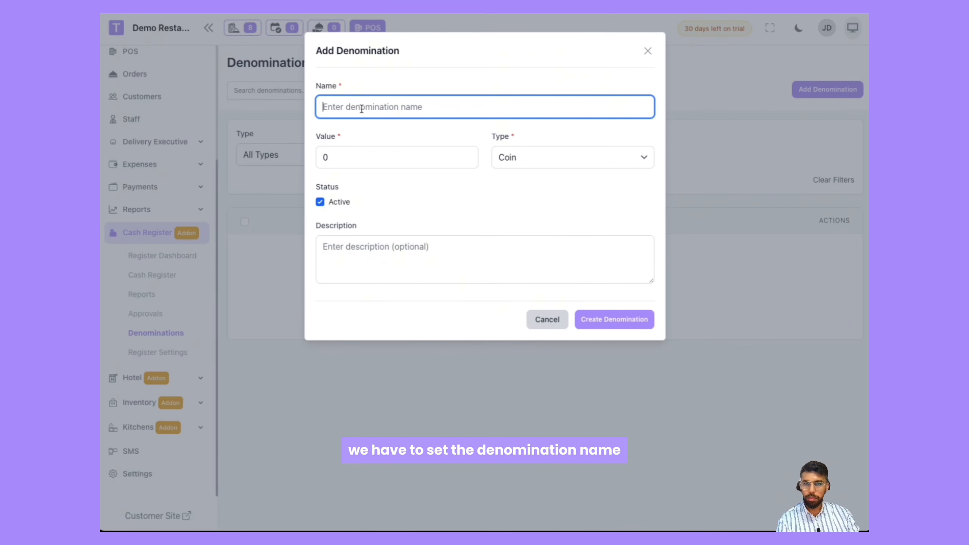
pyautogui.write('10 USD')
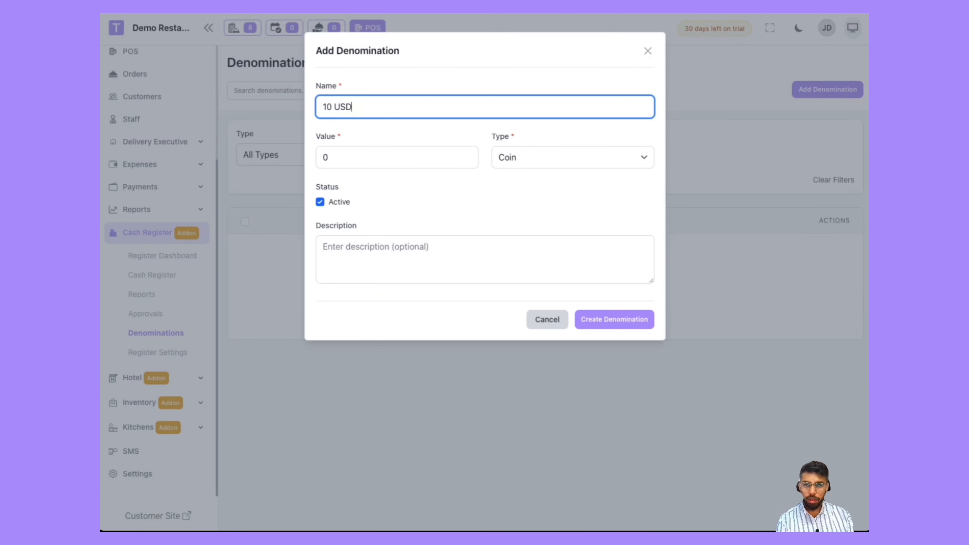
pyautogui.click(317, 157)
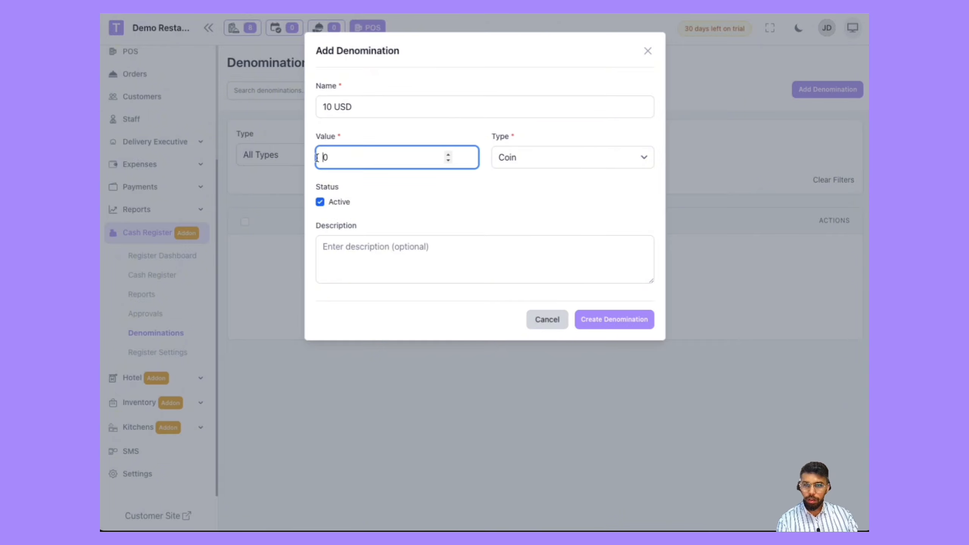
pyautogui.click(510, 158)
pyautogui.click(514, 170)
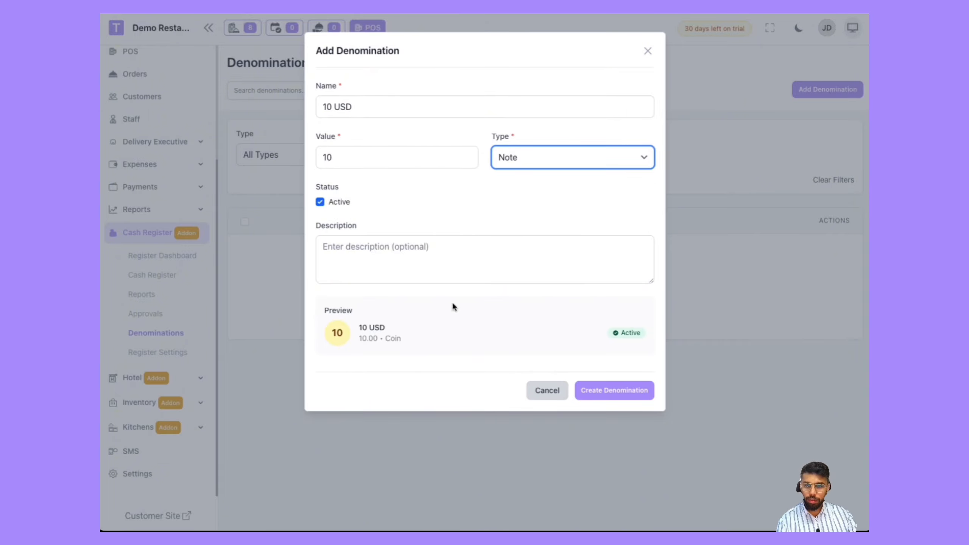
pyautogui.click(609, 391)
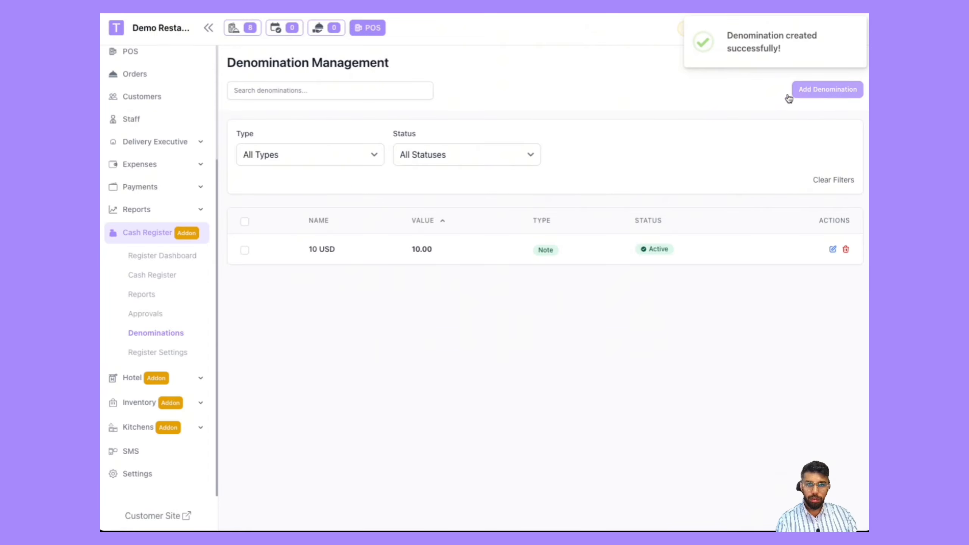
# Step: Add a denomination named 20 USD with value 20 and type Note
pyautogui.click(789, 96)
pyautogui.click(346, 114)
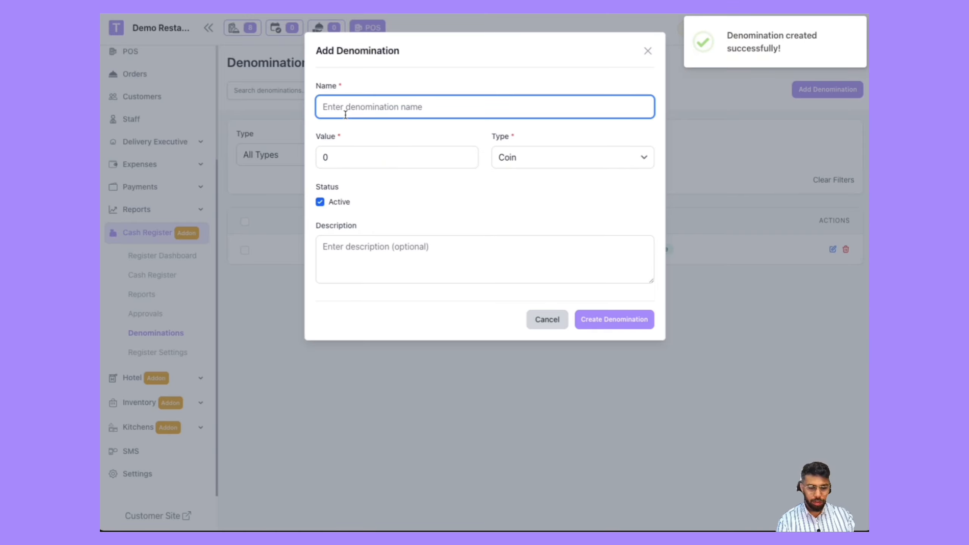
pyautogui.write('20')
pyautogui.click(321, 154)
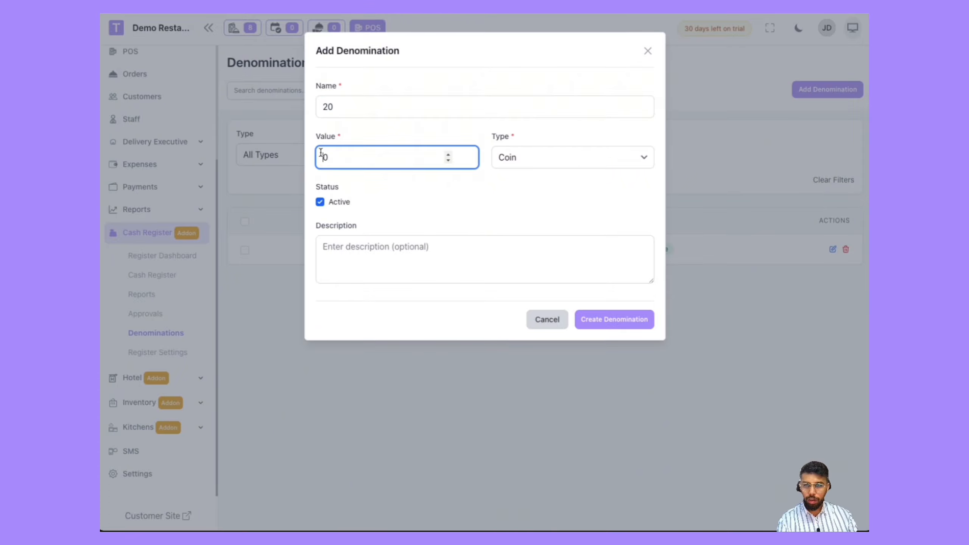
pyautogui.click(352, 113)
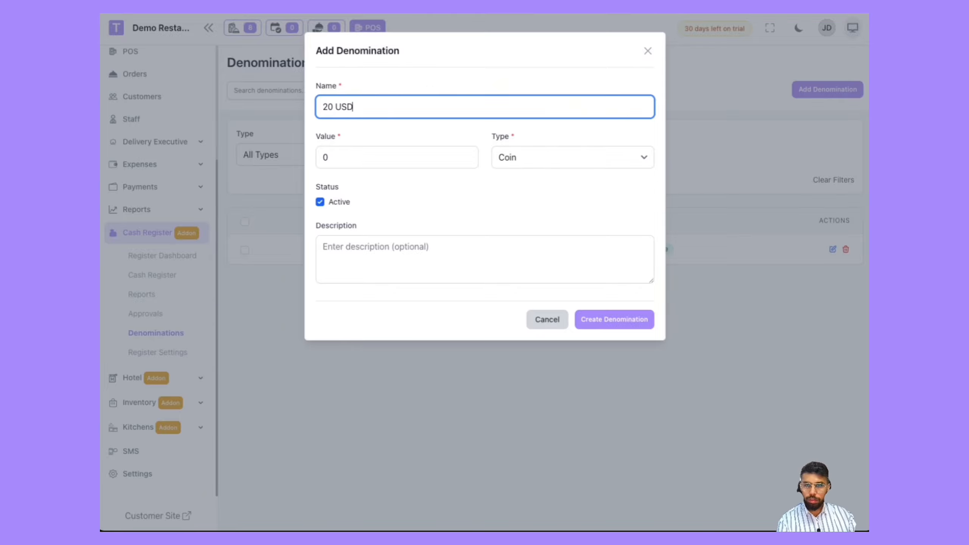
pyautogui.click(324, 157)
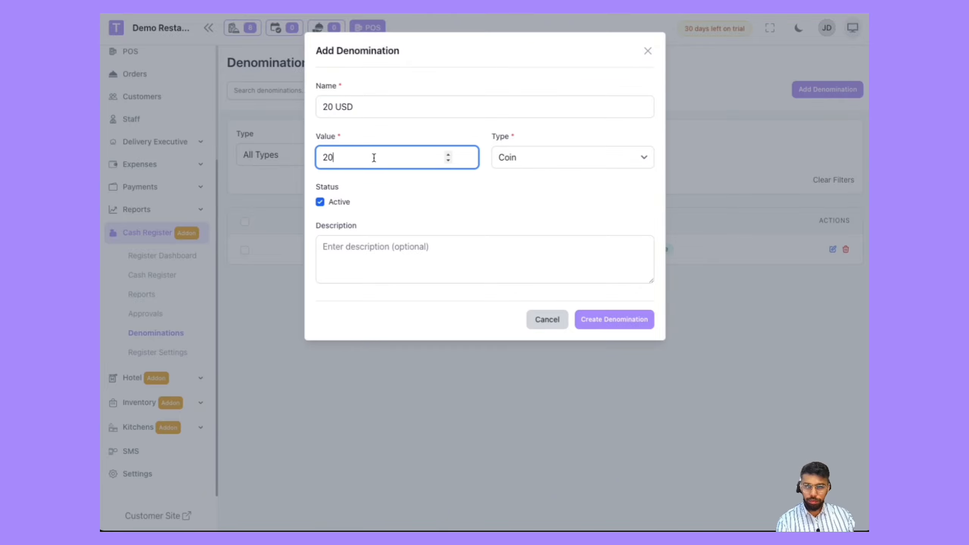
pyautogui.click(513, 159)
pyautogui.click(522, 172)
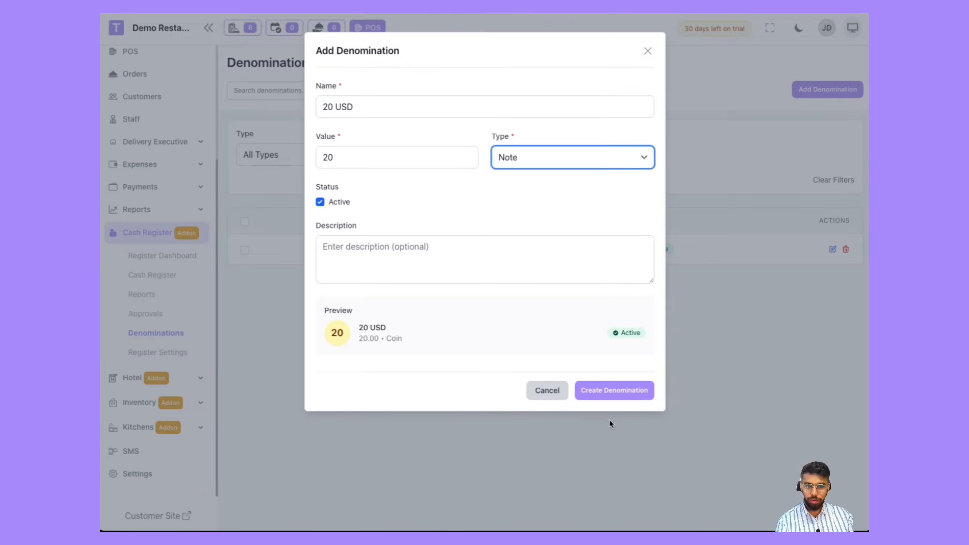
pyautogui.click(623, 397)
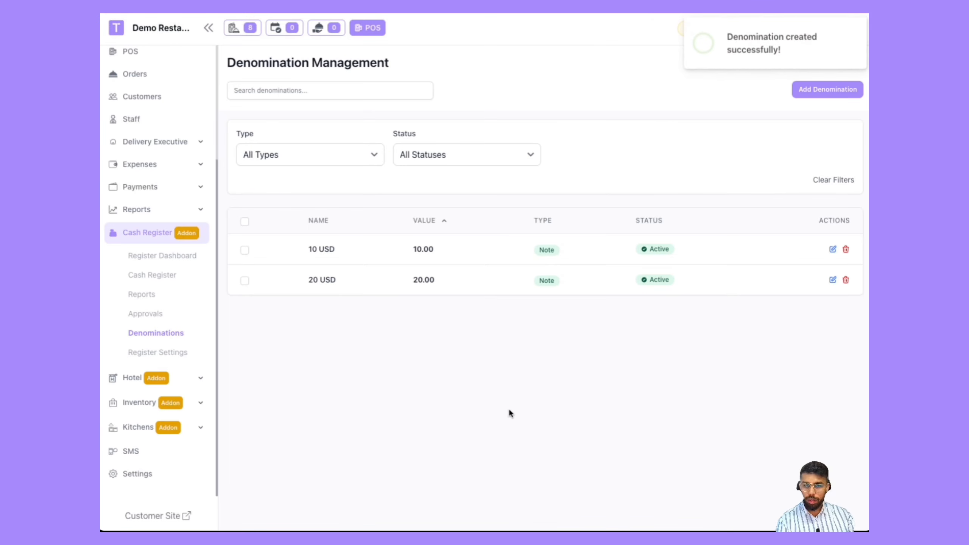
# Step: Close the cash register, counting five $20 notes and nine $10 notes
pyautogui.click(159, 280)
pyautogui.click(812, 67)
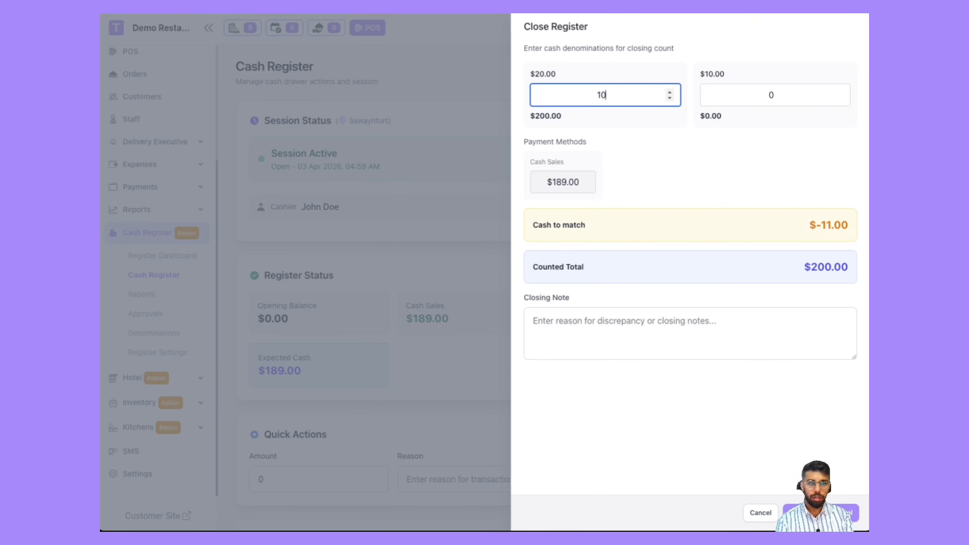
pyautogui.press('Tab')
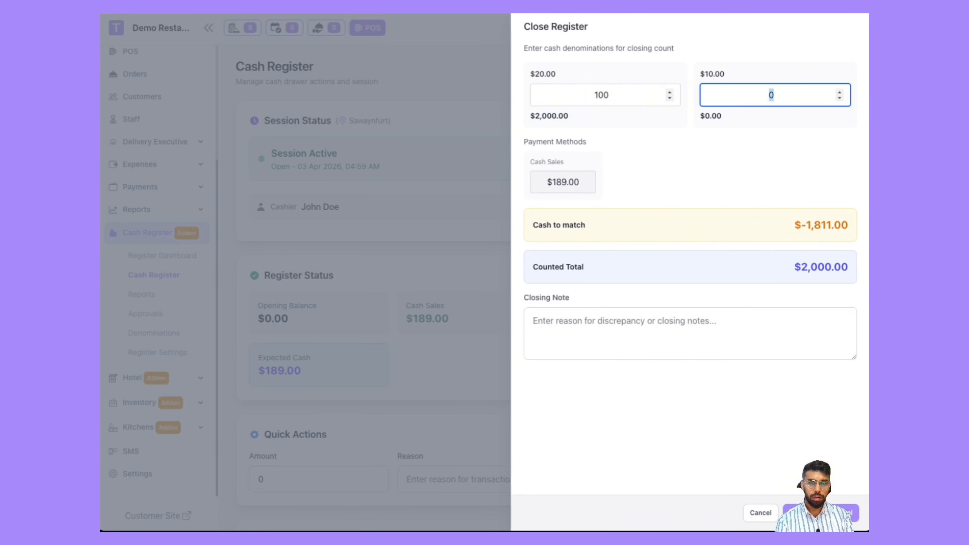
pyautogui.click(634, 89)
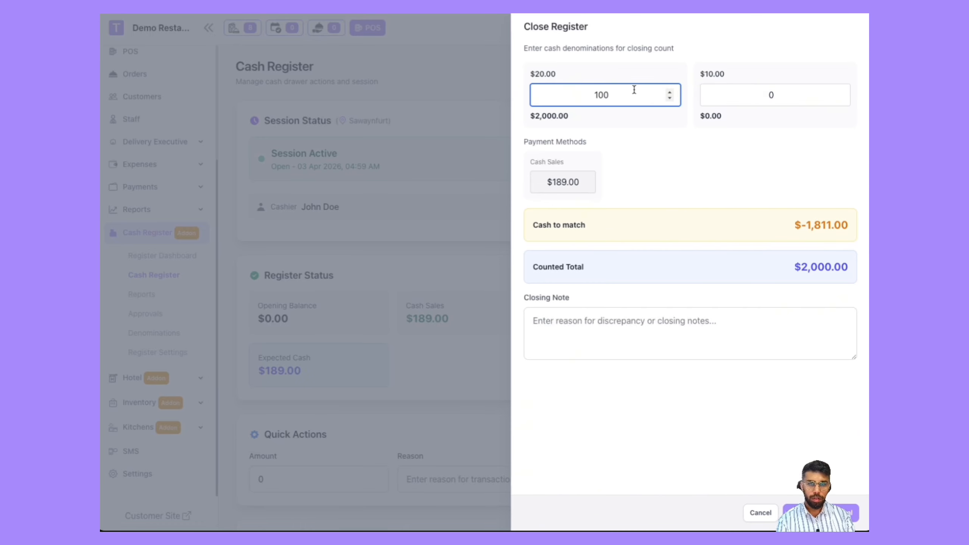
pyautogui.press('BackSpace')
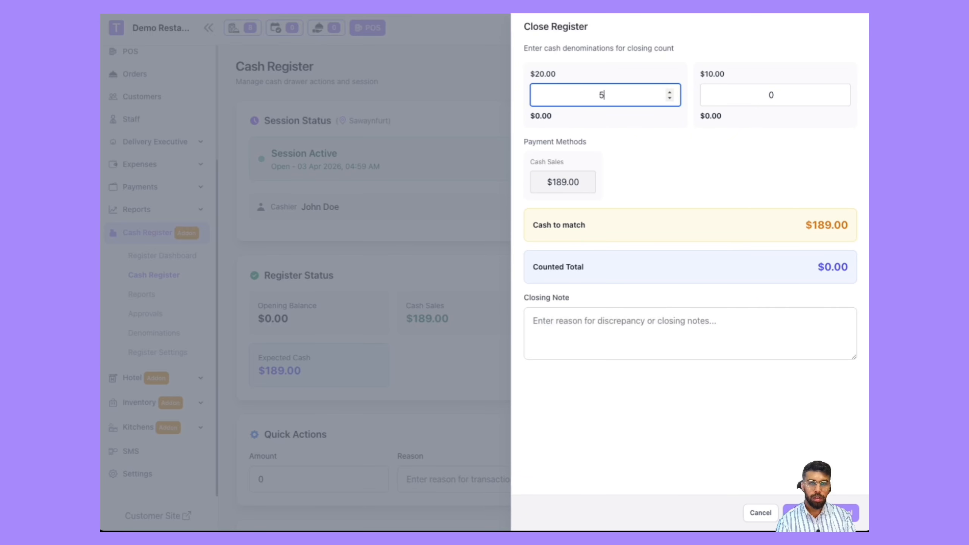
pyautogui.press('Tab')
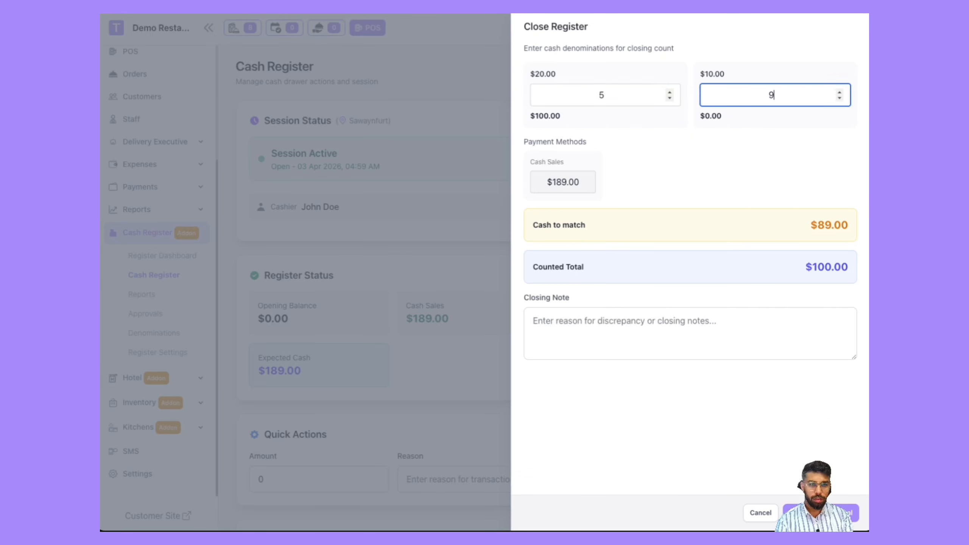
pyautogui.click(820, 512)
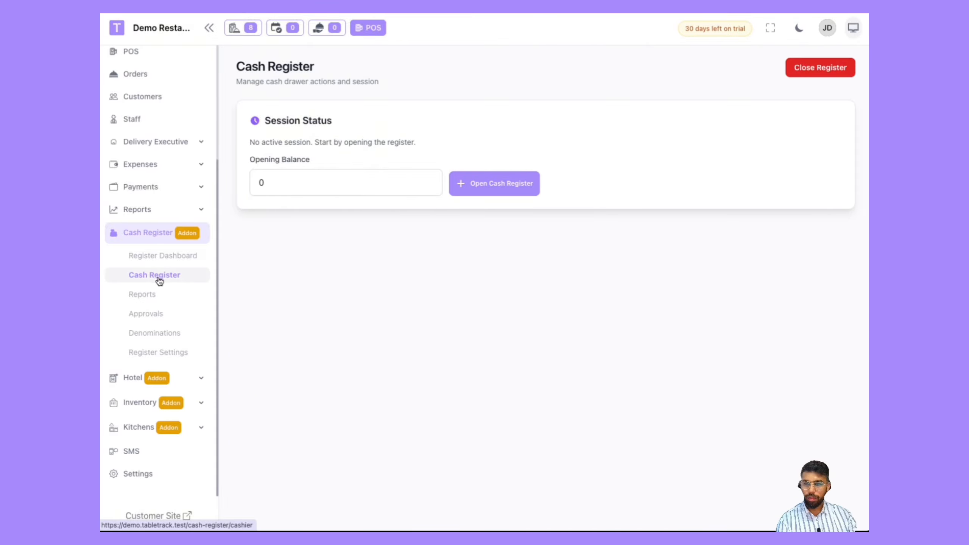
# Step: Open the report of the pending register closing from the approvals list
pyautogui.scroll(3, 159, 280)
pyautogui.scroll(-3, 160, 331)
pyautogui.click(164, 315)
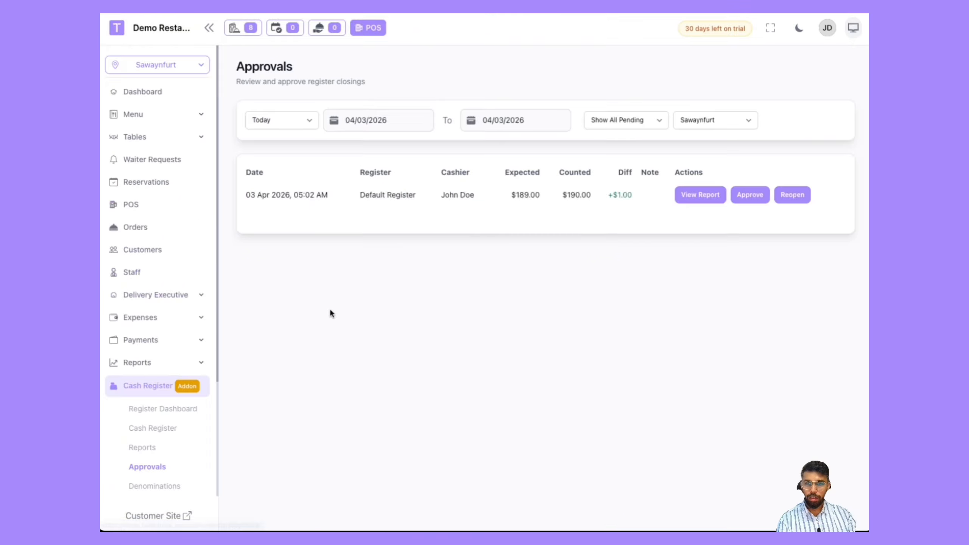
pyautogui.click(700, 195)
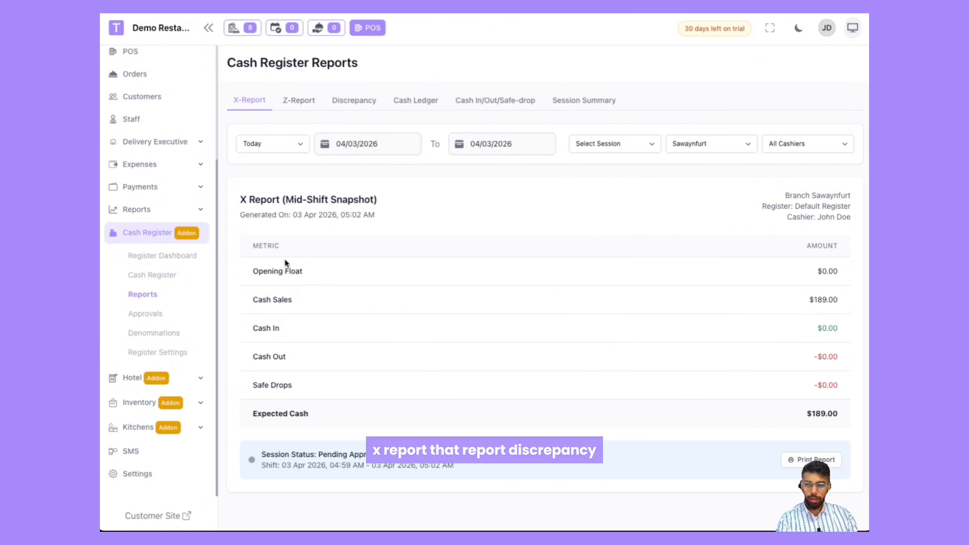
# Step: Review the Z-Report, Discrepancy, Cash Ledger, Cash In/Out and Session Summary report tabs
pyautogui.click(295, 98)
pyautogui.click(353, 99)
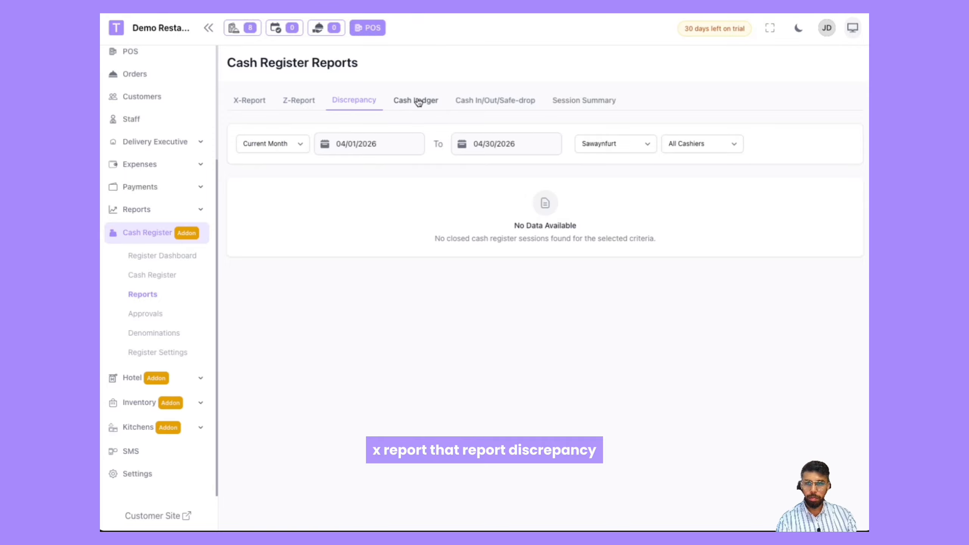
pyautogui.click(418, 100)
pyautogui.click(481, 100)
pyautogui.click(588, 104)
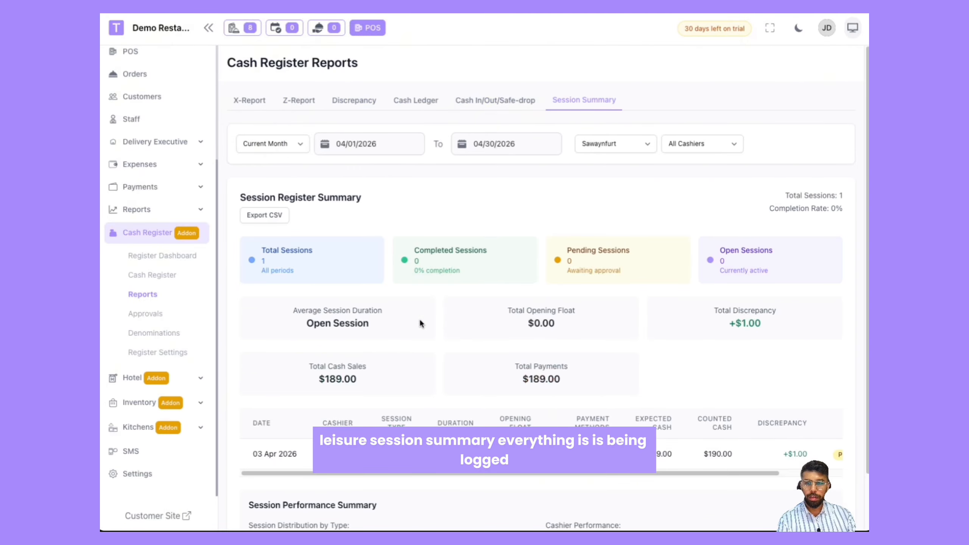
pyautogui.scroll(-3, 420, 318)
pyautogui.moveTo(513, 411)
pyautogui.mouseDown()
pyautogui.moveTo(649, 406)
pyautogui.moveTo(507, 411)
pyautogui.mouseUp()
pyautogui.scroll(2, 280, 149)
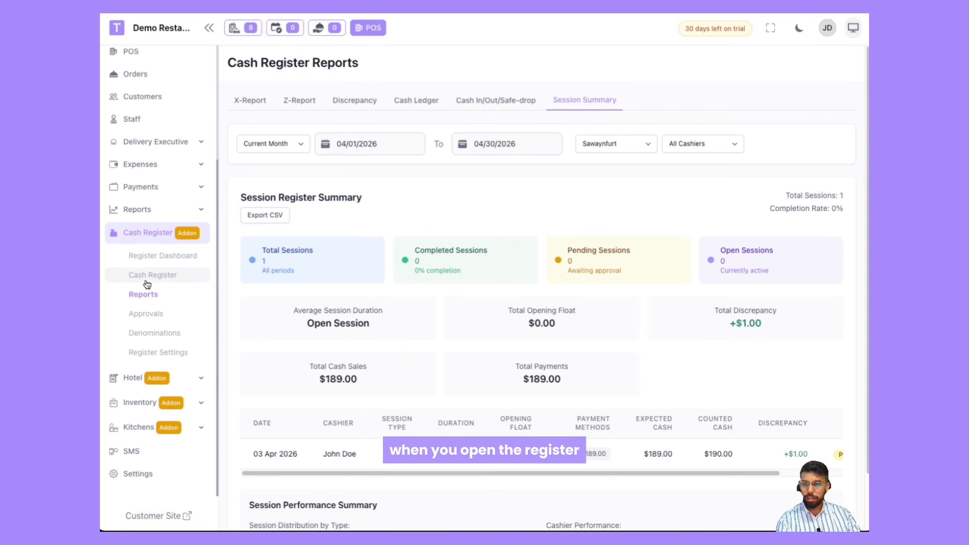
# Step: Approve the pending register closing and open the register dashboard
pyautogui.click(146, 313)
pyautogui.click(748, 191)
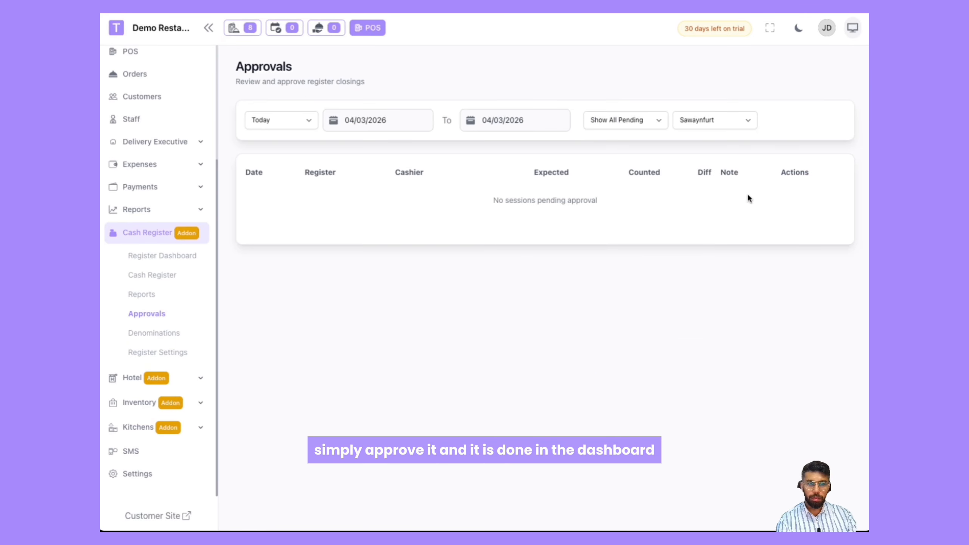
pyautogui.click(163, 256)
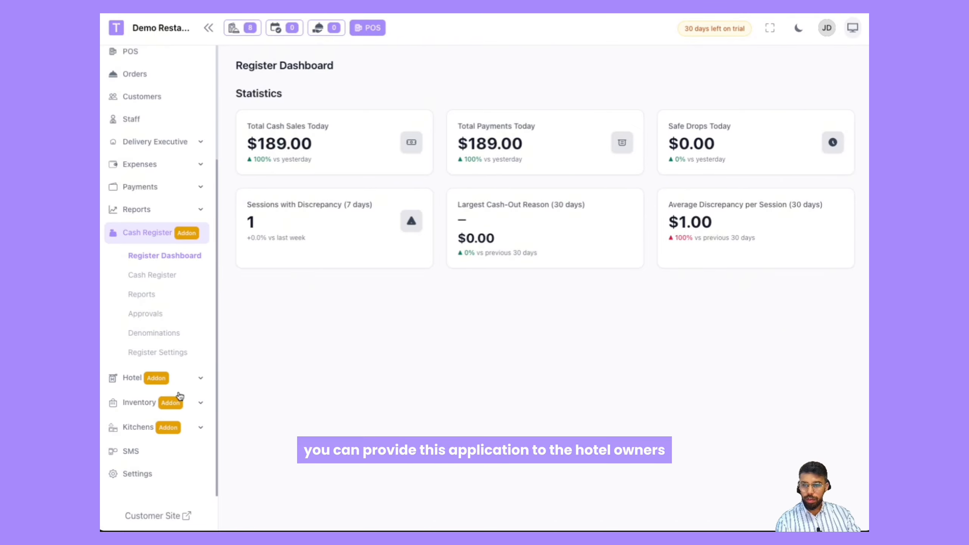
# Step: Expand the Hotel addon section to view its pages
pyautogui.click(132, 383)
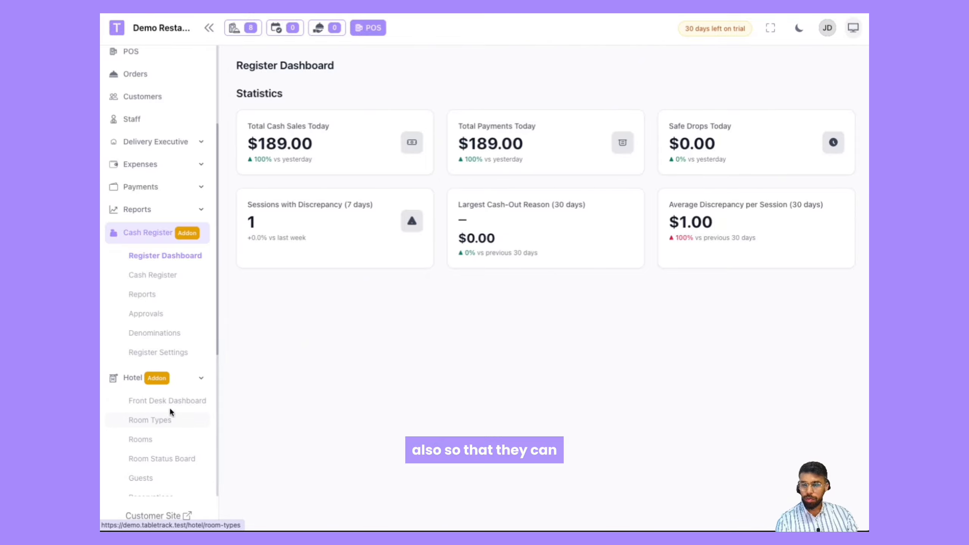
pyautogui.scroll(-2, 162, 405)
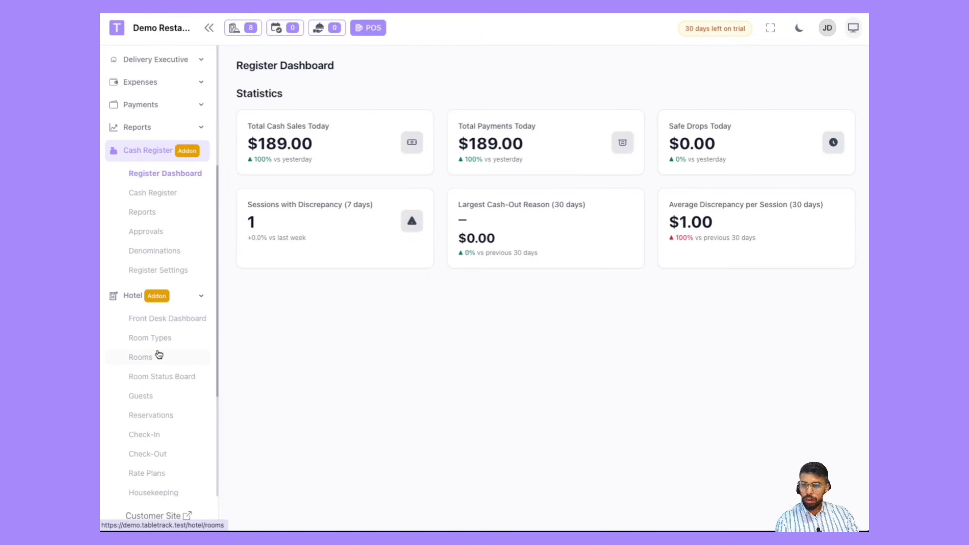
# Step: Open the hotel Check-In page and the Front Desk Dashboard to review them
pyautogui.scroll(-1, 143, 400)
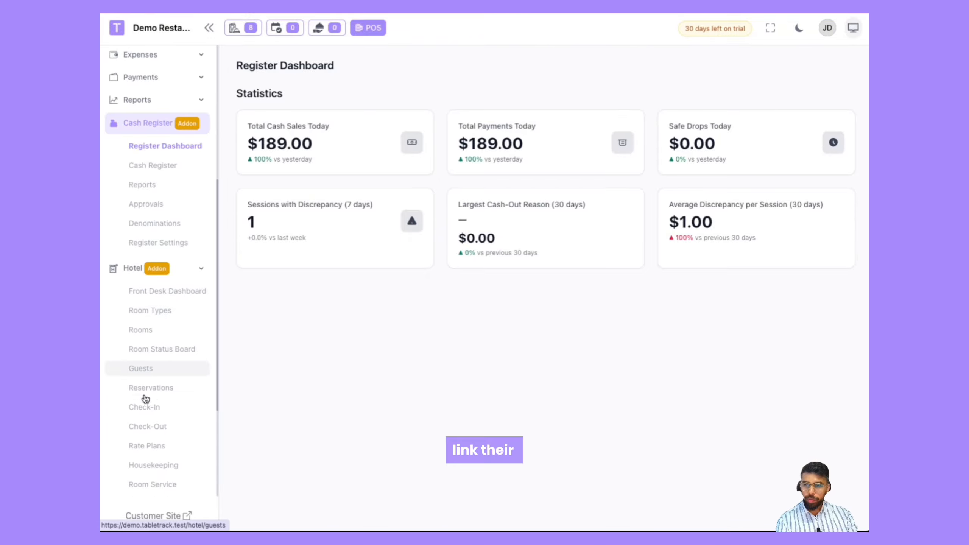
pyautogui.scroll(-1, 160, 361)
pyautogui.click(159, 364)
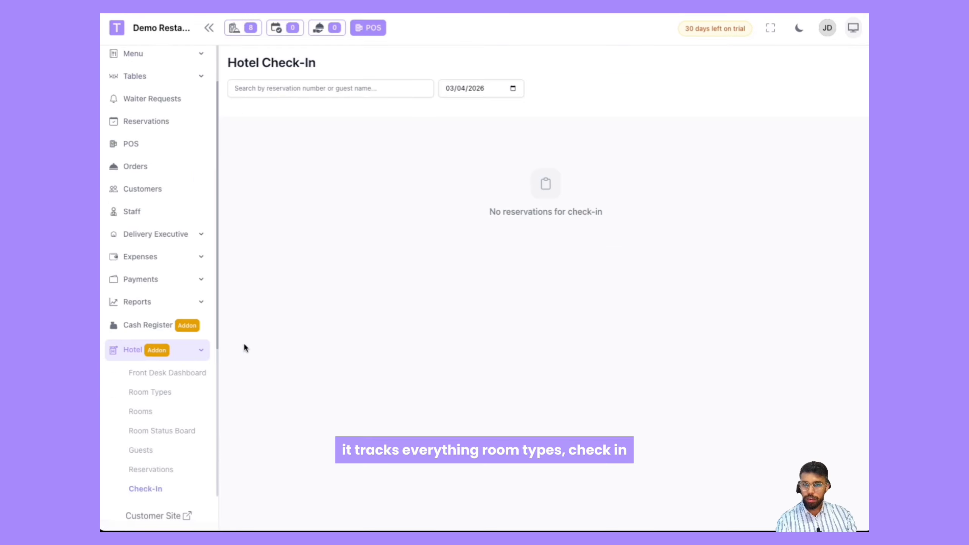
pyautogui.click(158, 131)
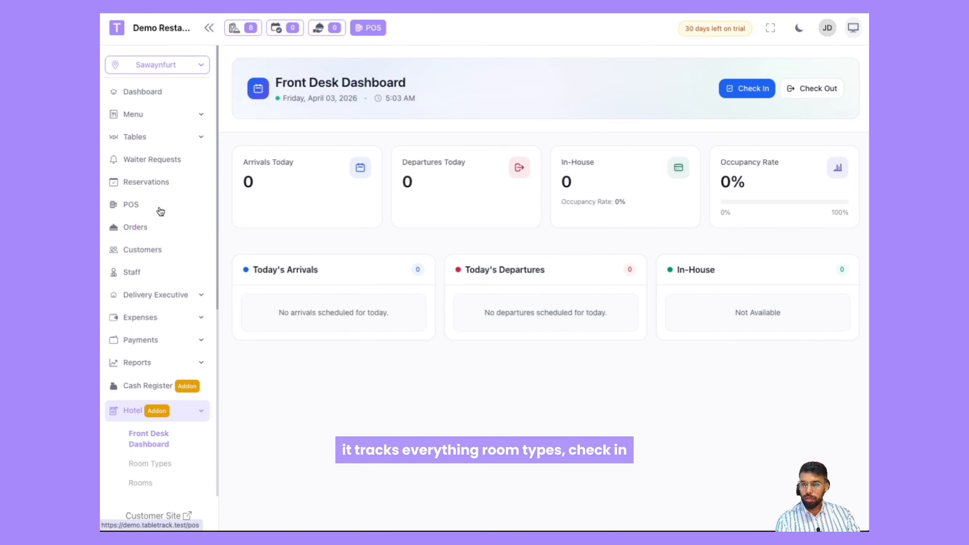
pyautogui.click(155, 243)
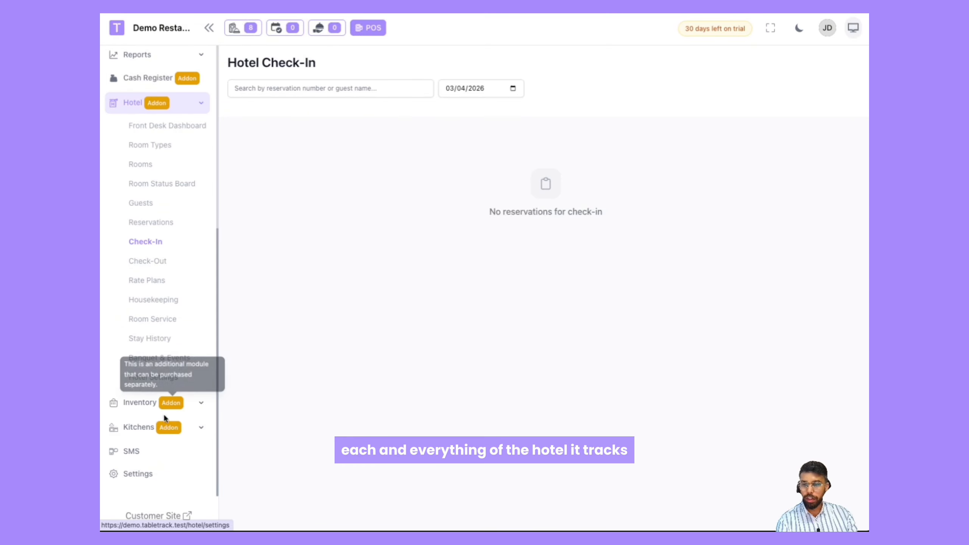
# Step: Open the Inventory dashboard briefly and return to the hotel Front Desk Dashboard
pyautogui.click(135, 402)
pyautogui.click(140, 411)
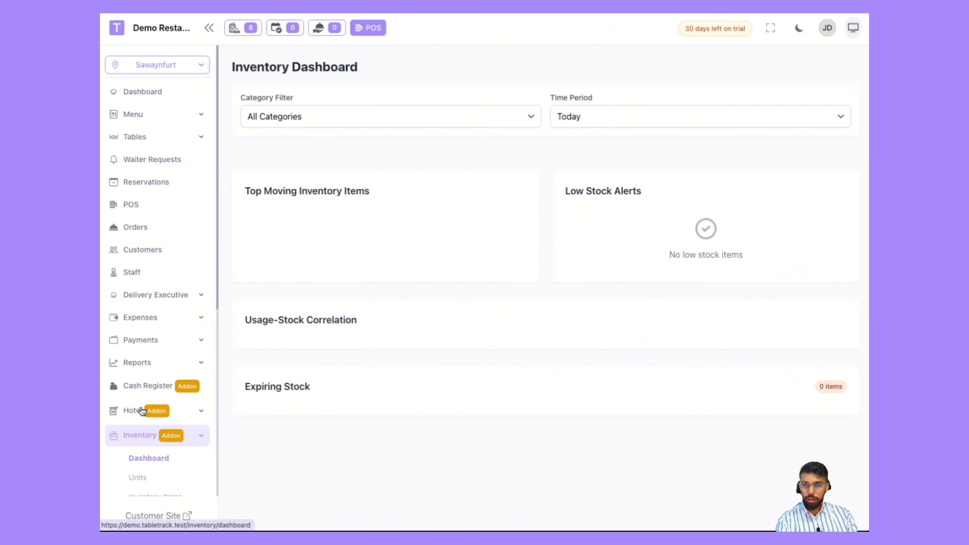
pyautogui.click(134, 100)
pyautogui.click(134, 120)
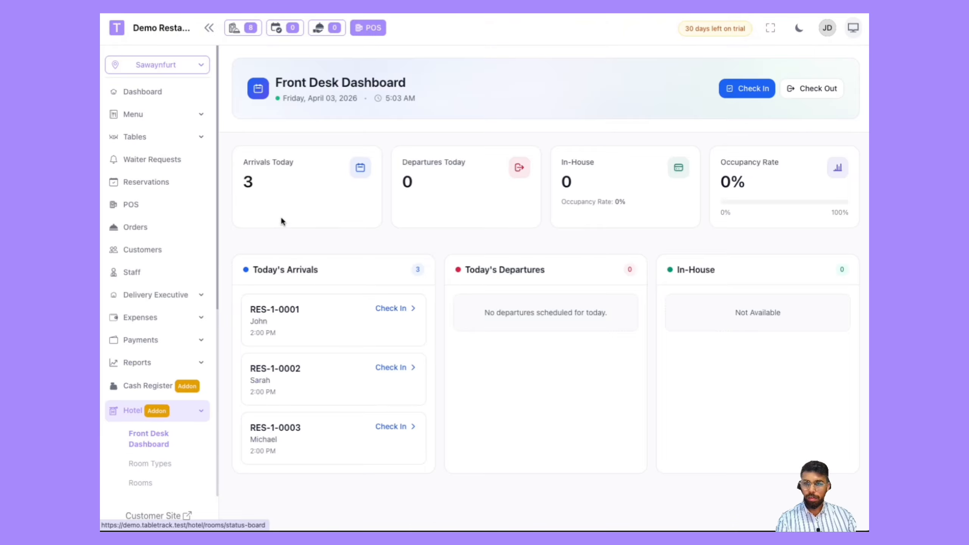
# Step: View the hotel Room Types, Rooms and Reservations pages
pyautogui.click(141, 145)
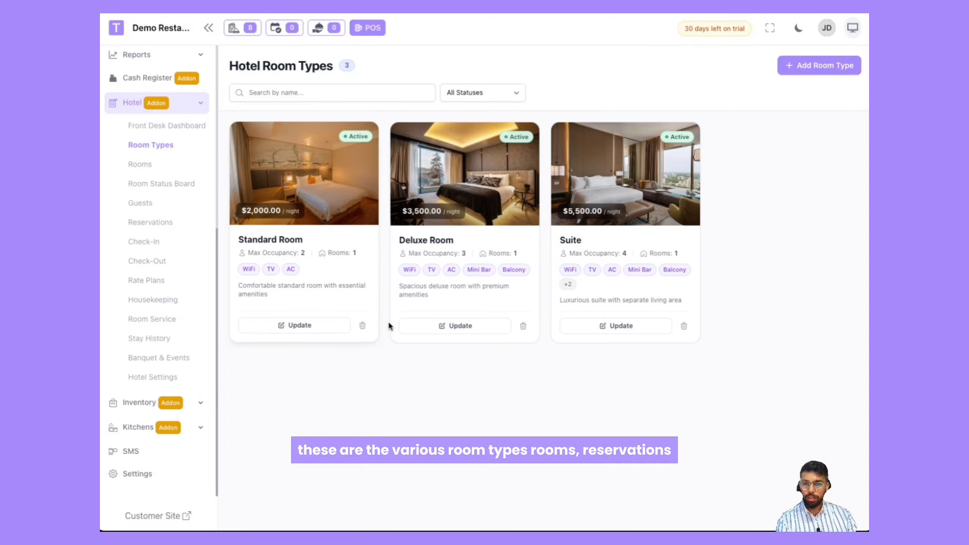
pyautogui.click(141, 165)
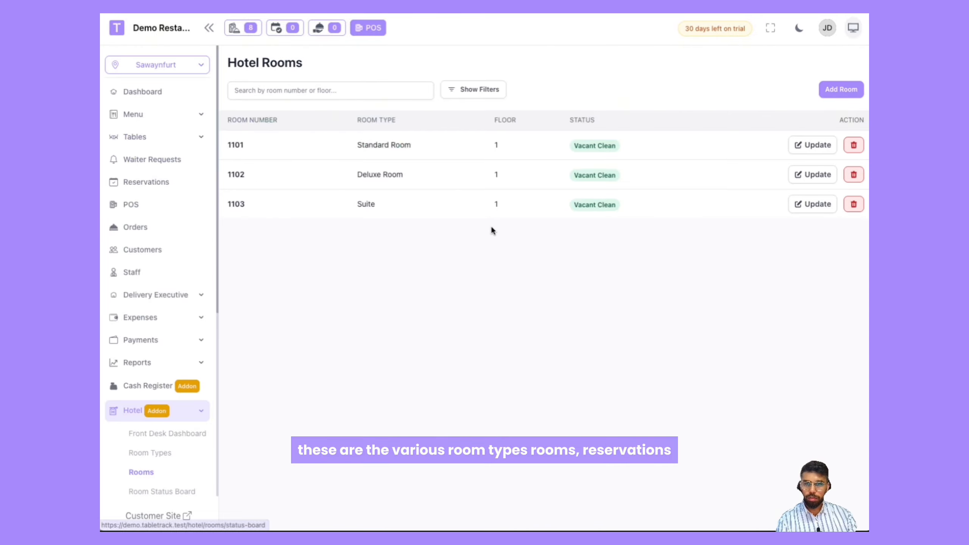
pyautogui.click(149, 223)
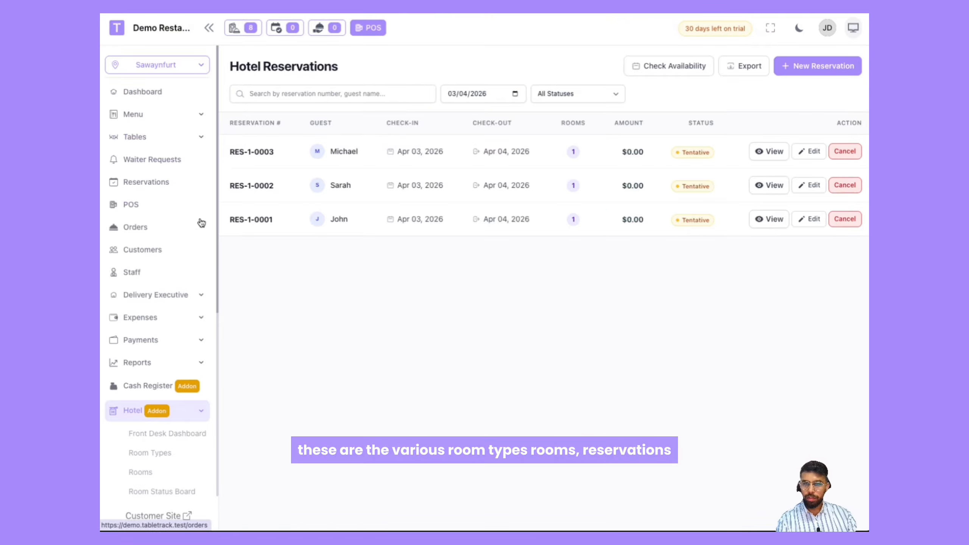
# Step: View the hotel Check-In, Room Service and Stay History pages
pyautogui.click(154, 241)
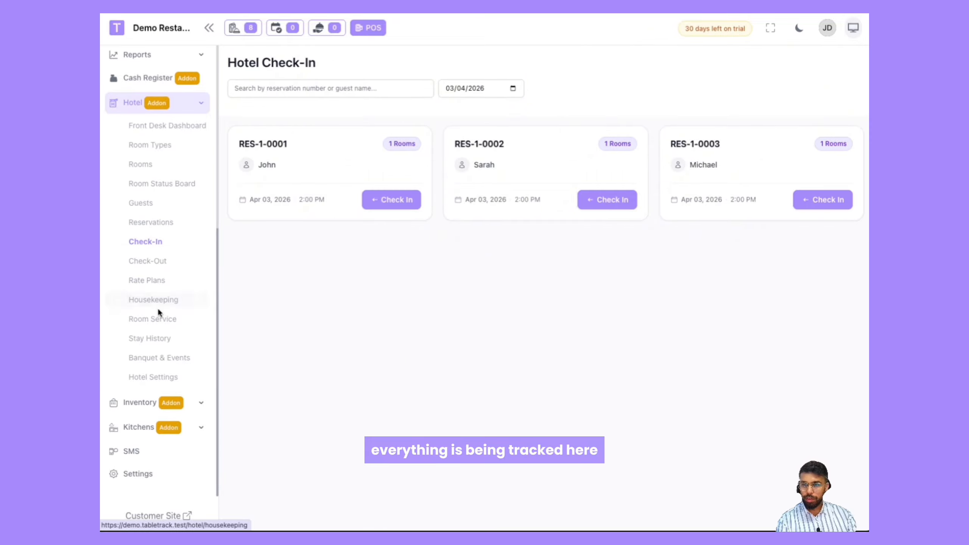
pyautogui.click(160, 318)
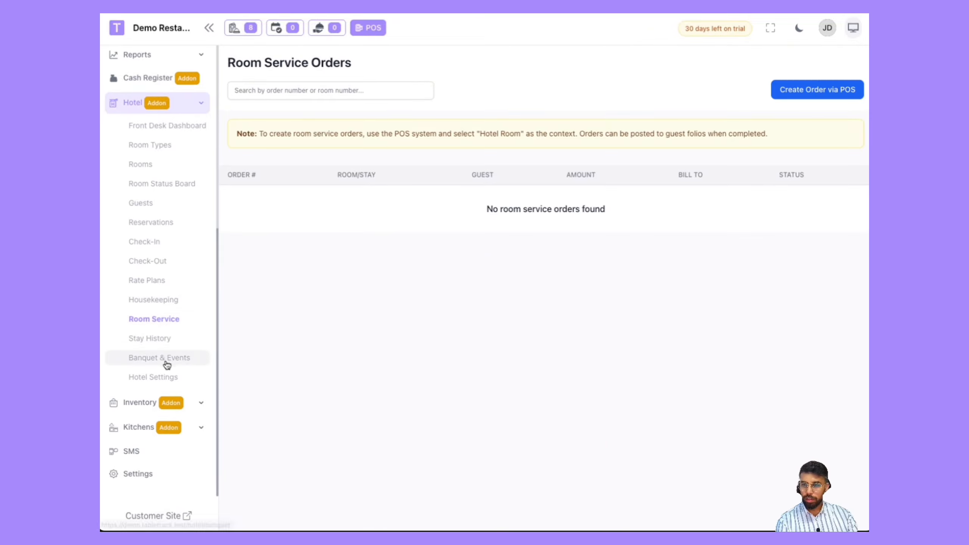
pyautogui.click(168, 343)
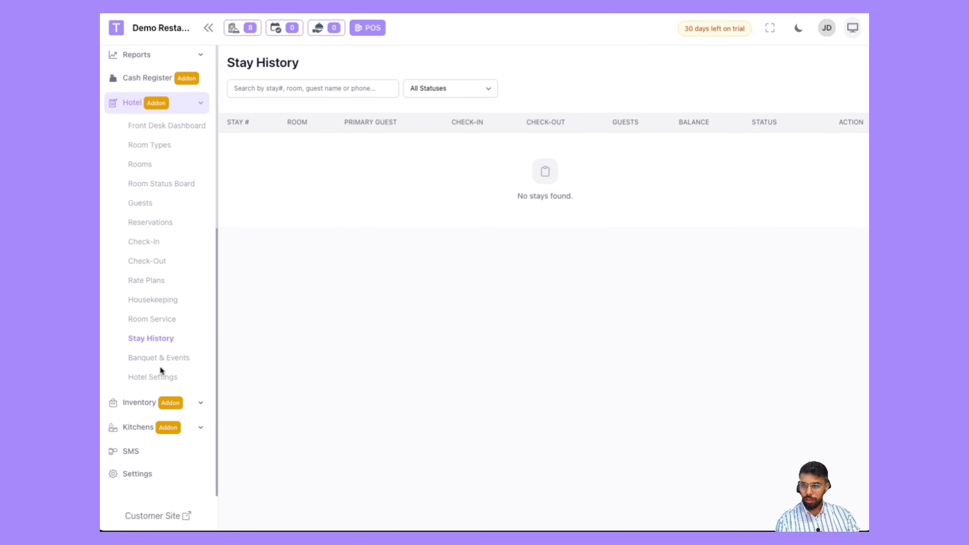
# Step: Expand the Inventory addon and review its dashboard's category stock summaries and alerts
pyautogui.click(143, 404)
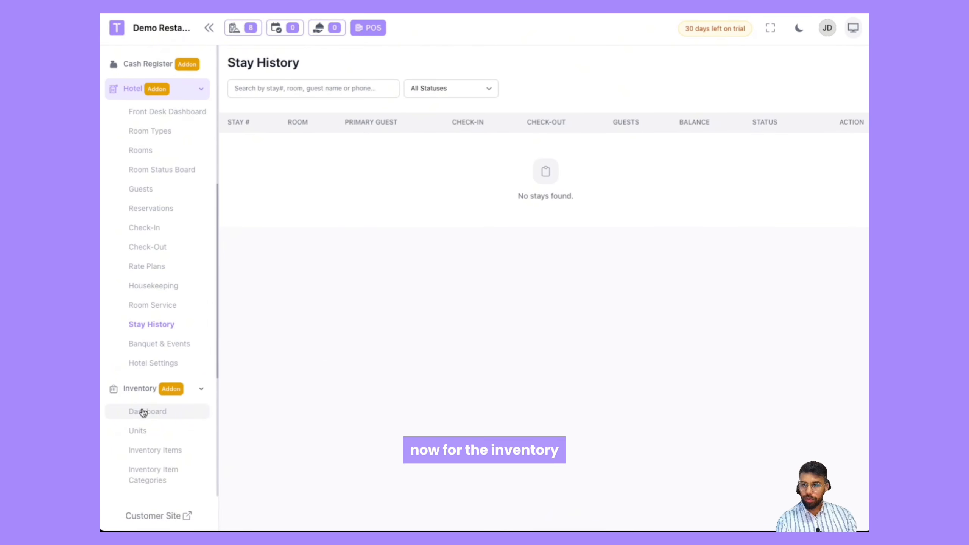
pyautogui.click(143, 410)
pyautogui.scroll(-6, 142, 411)
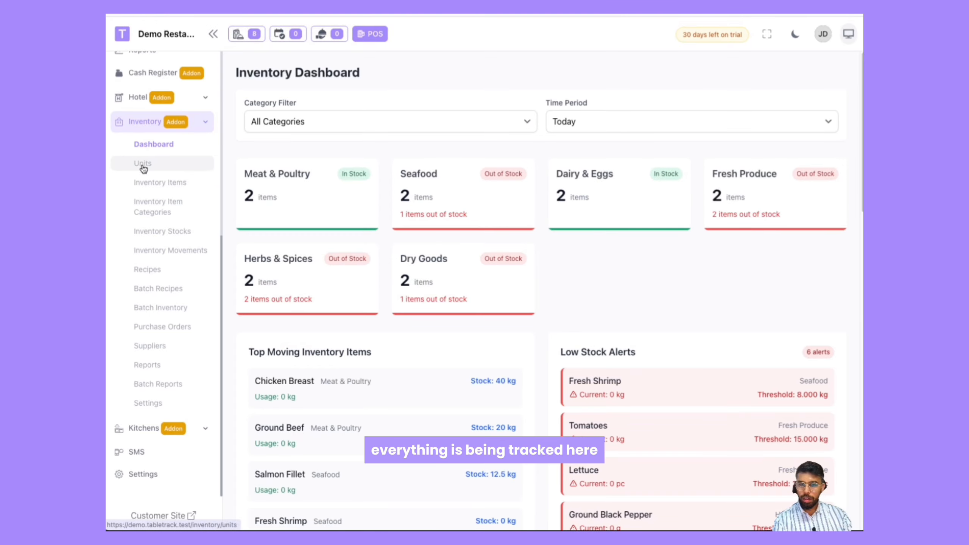
pyautogui.scroll(-3, 311, 254)
pyautogui.scroll(5, 311, 253)
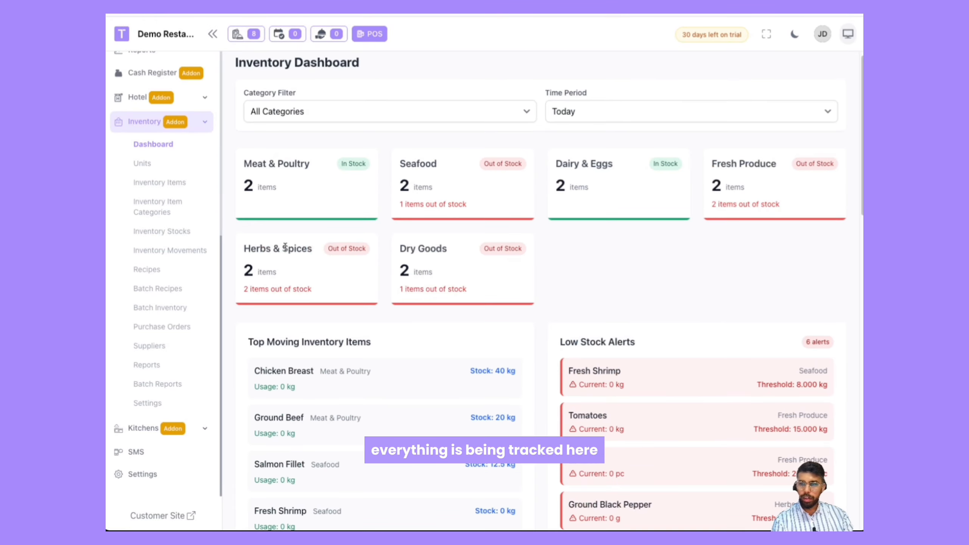
# Step: Browse the Inventory Stocks, Purchase Orders, Suppliers and Recipes pages
pyautogui.click(164, 231)
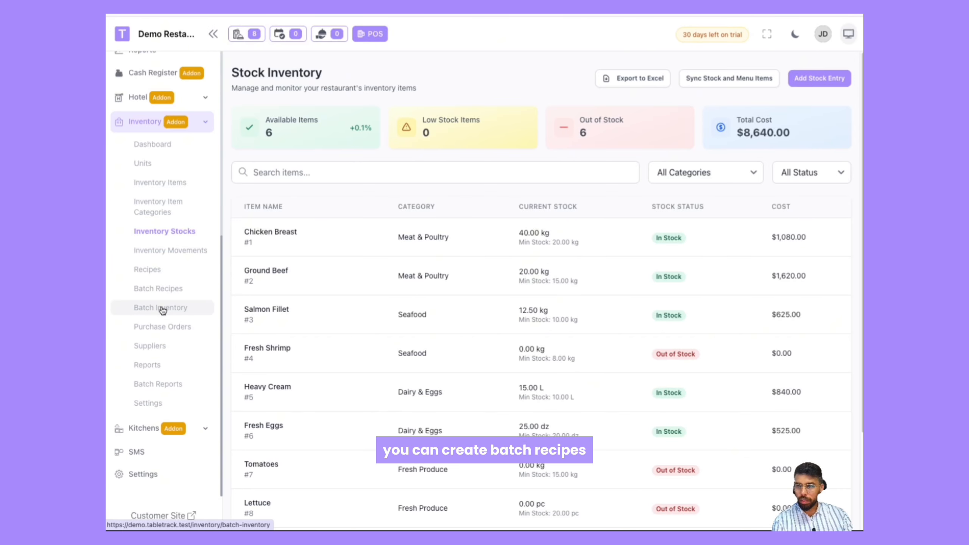
pyautogui.click(162, 328)
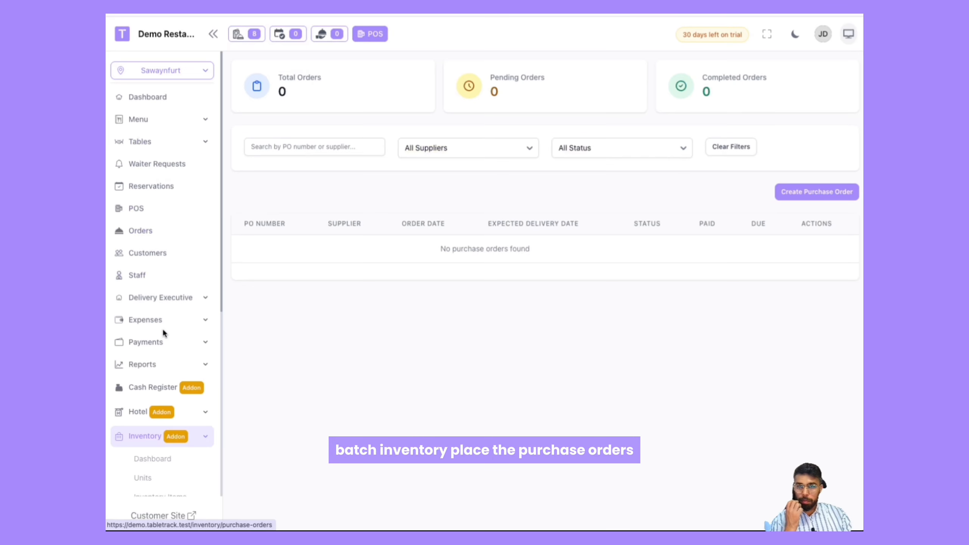
pyautogui.click(153, 346)
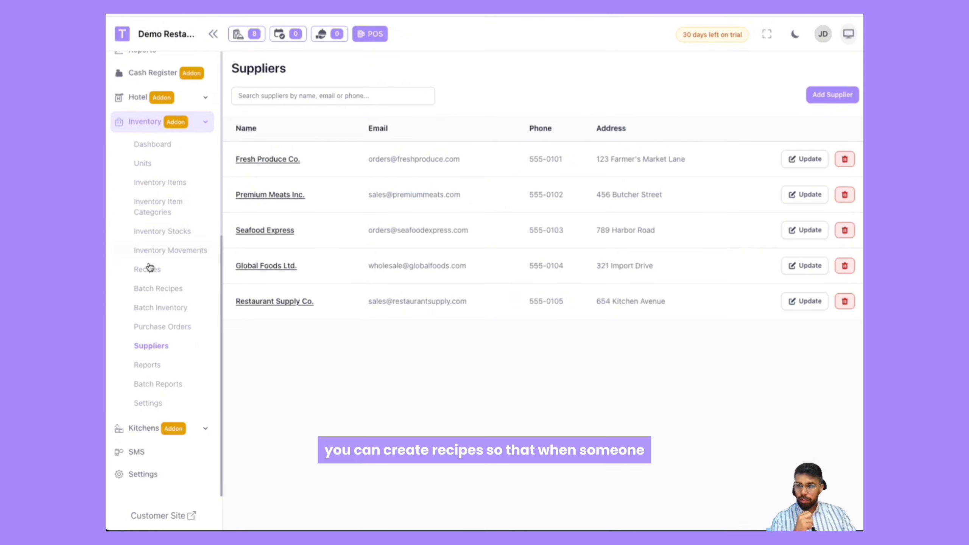
pyautogui.click(149, 269)
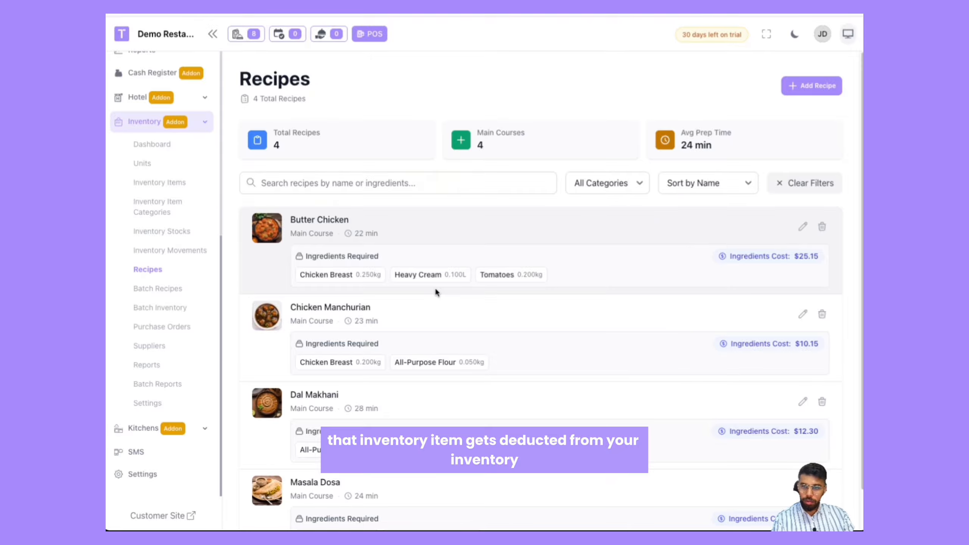
# Step: Switch between the Inventory Stocks and Recipes pages to compare them
pyautogui.click(180, 231)
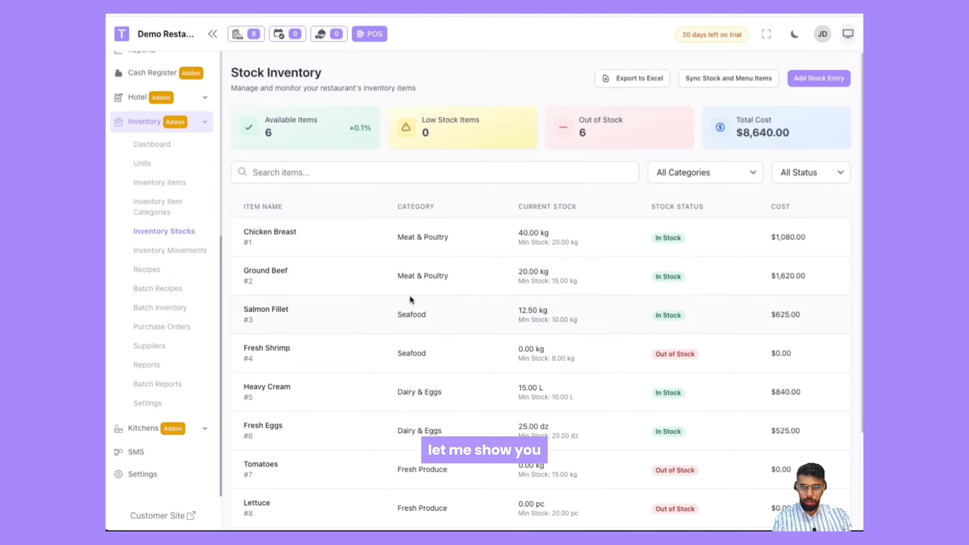
pyautogui.click(153, 269)
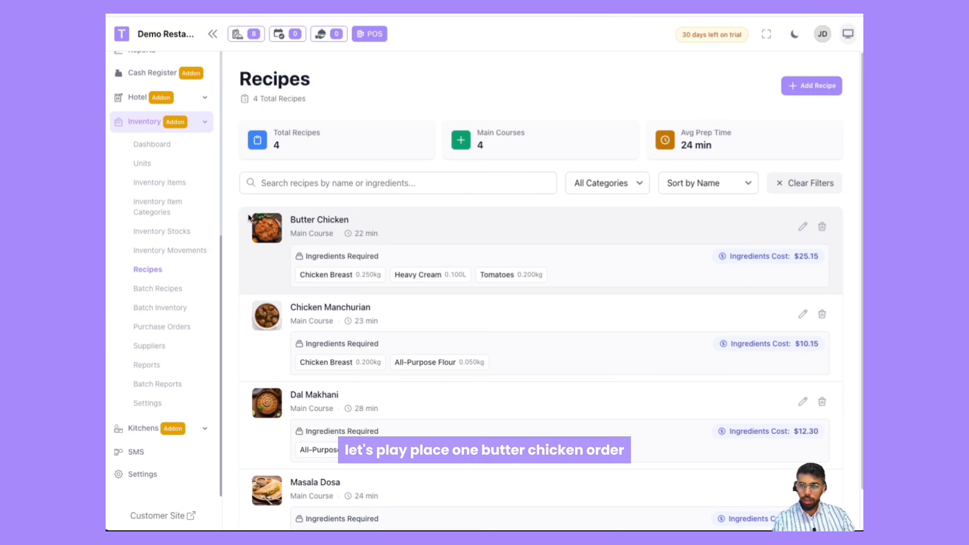
pyautogui.scroll(6, 145, 178)
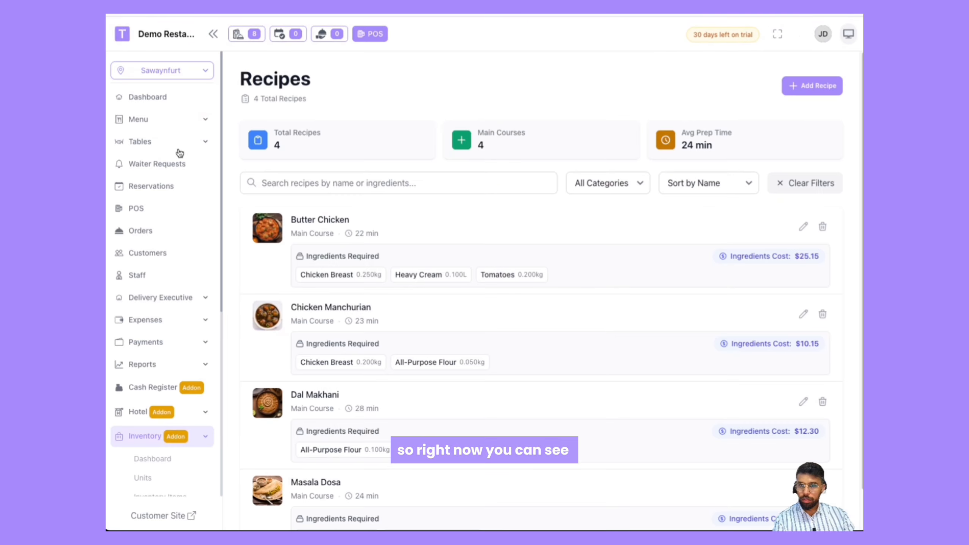
pyautogui.scroll(-8, 156, 314)
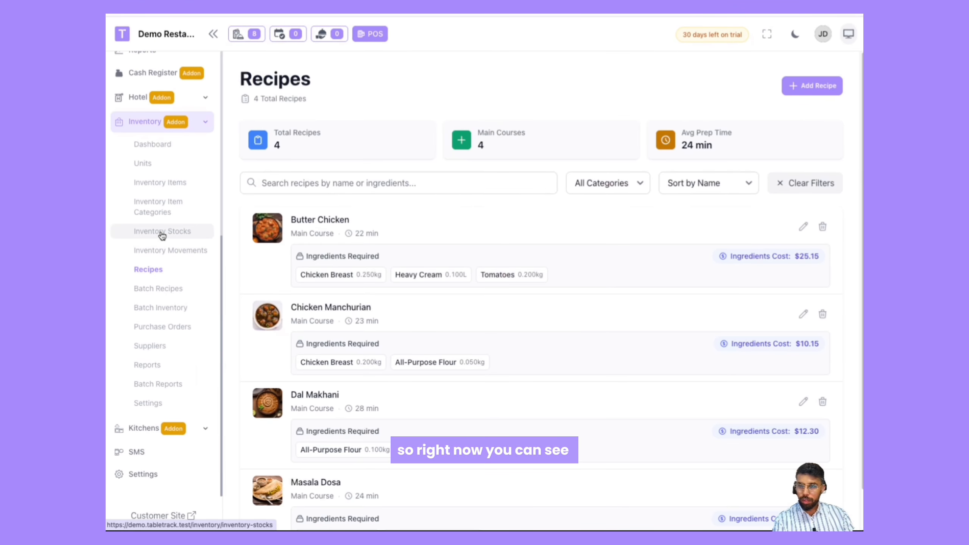
pyautogui.click(162, 233)
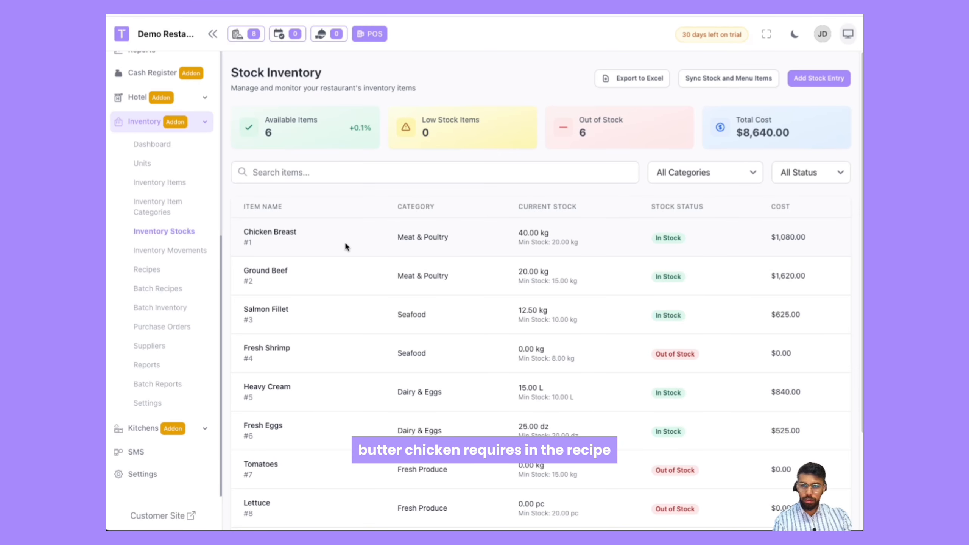
pyautogui.click(151, 270)
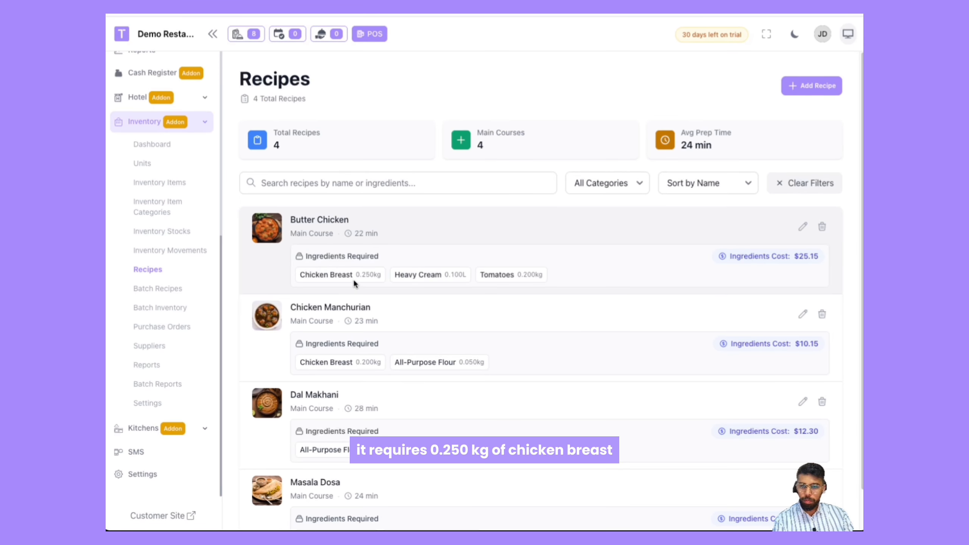
# Step: Compare the Butter Chicken recipe's chicken breast quantity with the chicken breast current stock
pyautogui.moveTo(356, 275); pyautogui.dragTo(372, 277)
pyautogui.click(338, 284)
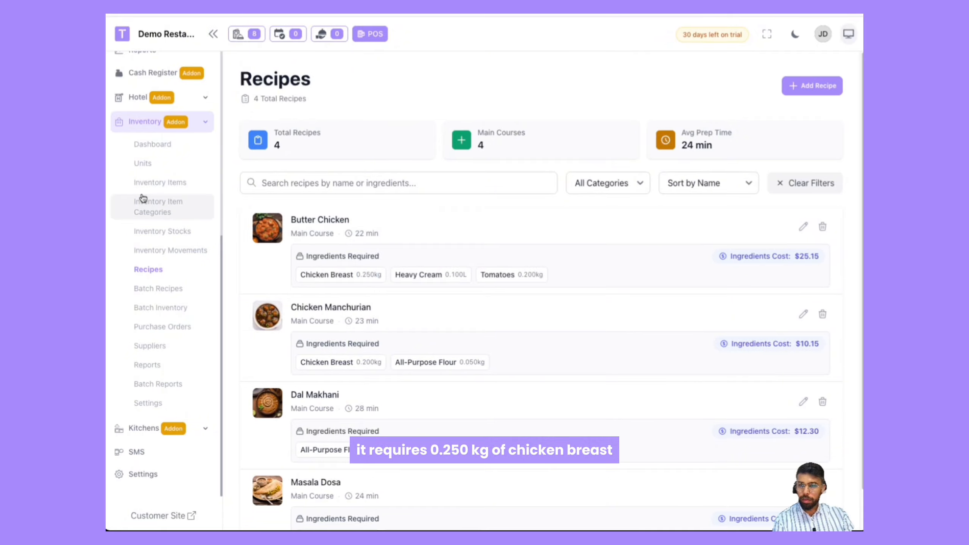
pyautogui.click(162, 231)
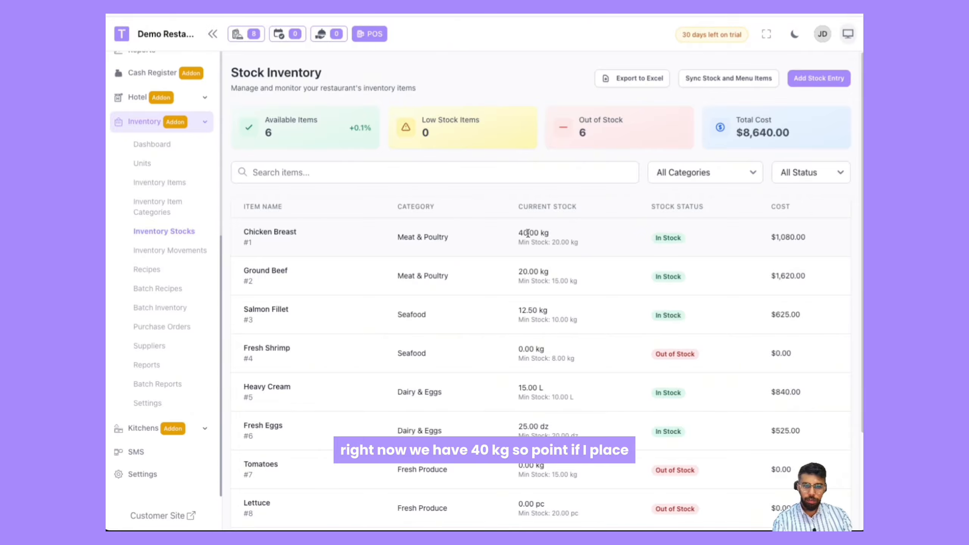
pyautogui.click(570, 231)
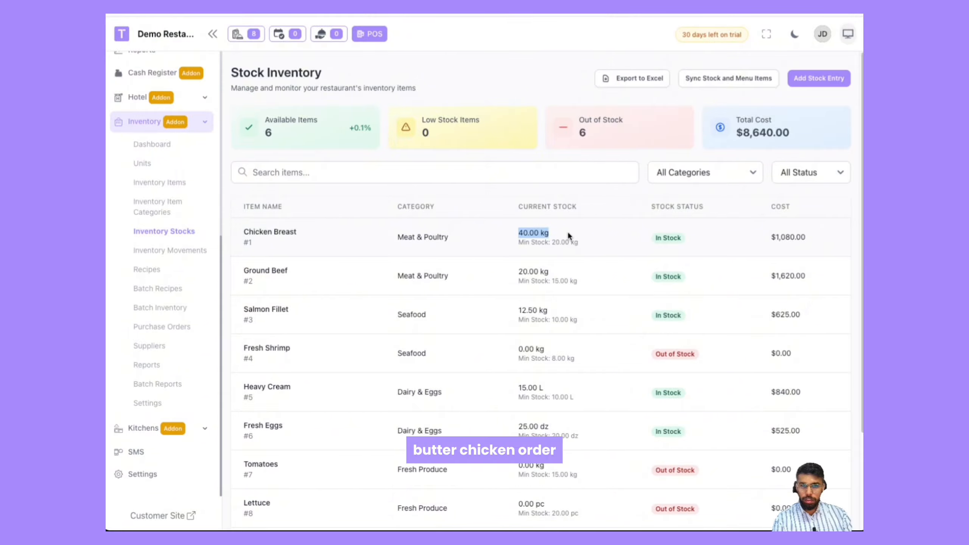
pyautogui.click(564, 229)
# Step: Open the POS and add one Butter Chicken to the dine-in order
pyautogui.scroll(8, 126, 267)
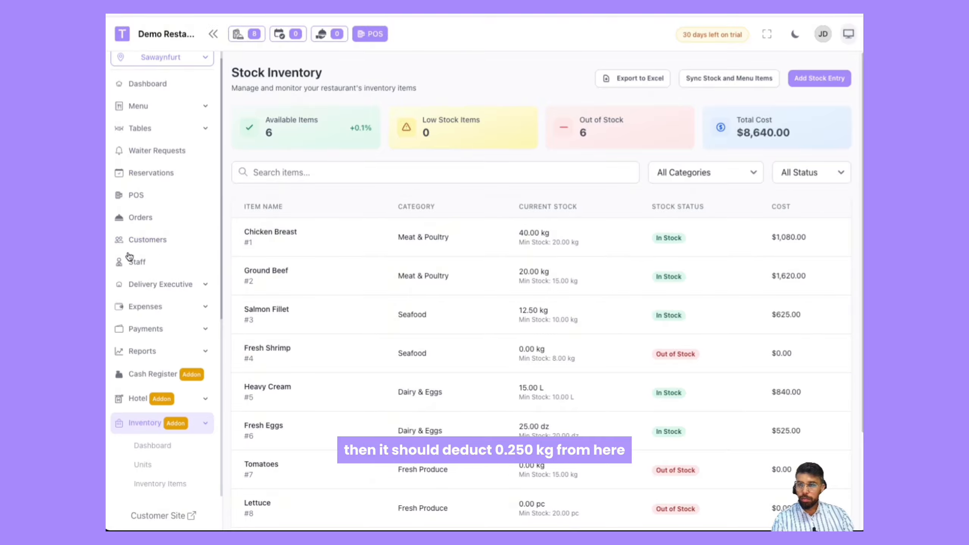
pyautogui.scroll(1, 136, 214)
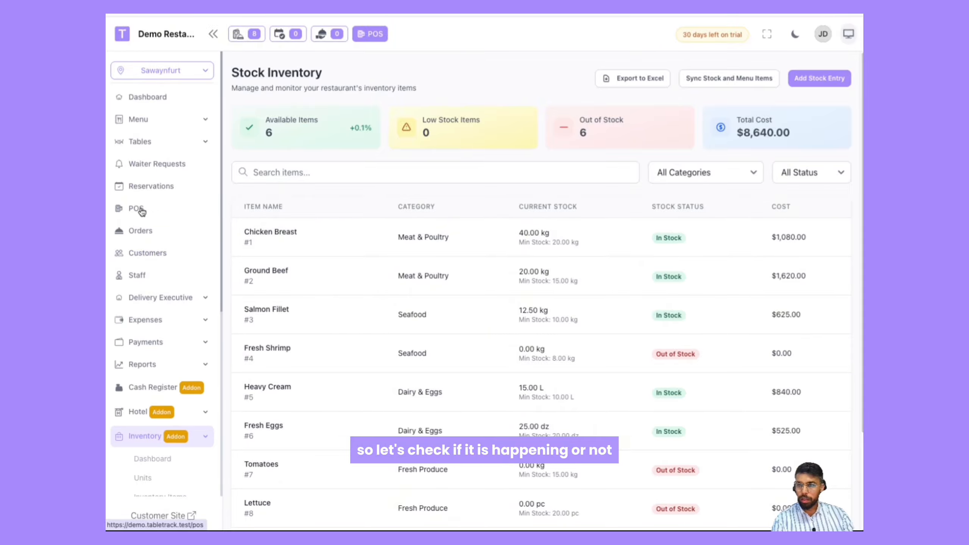
pyautogui.click(142, 211)
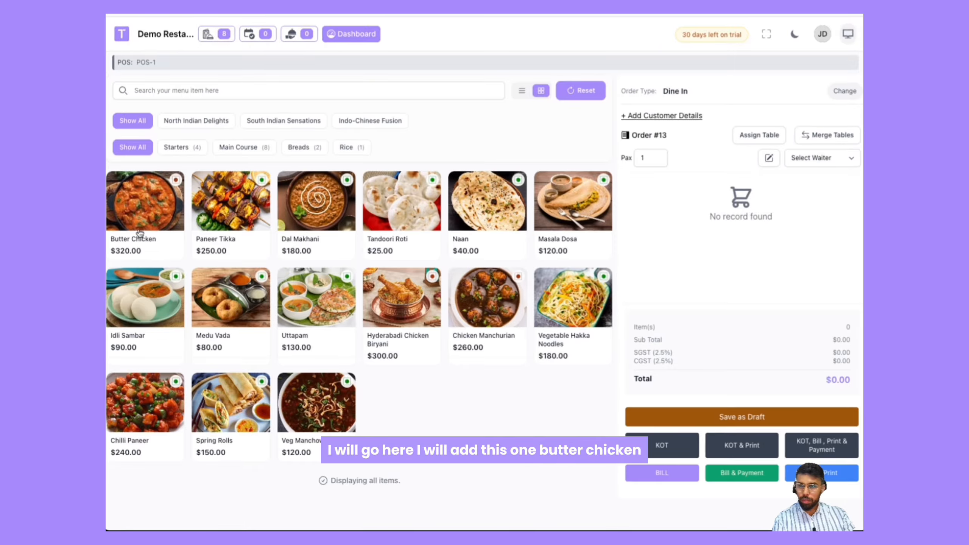
pyautogui.click(143, 229)
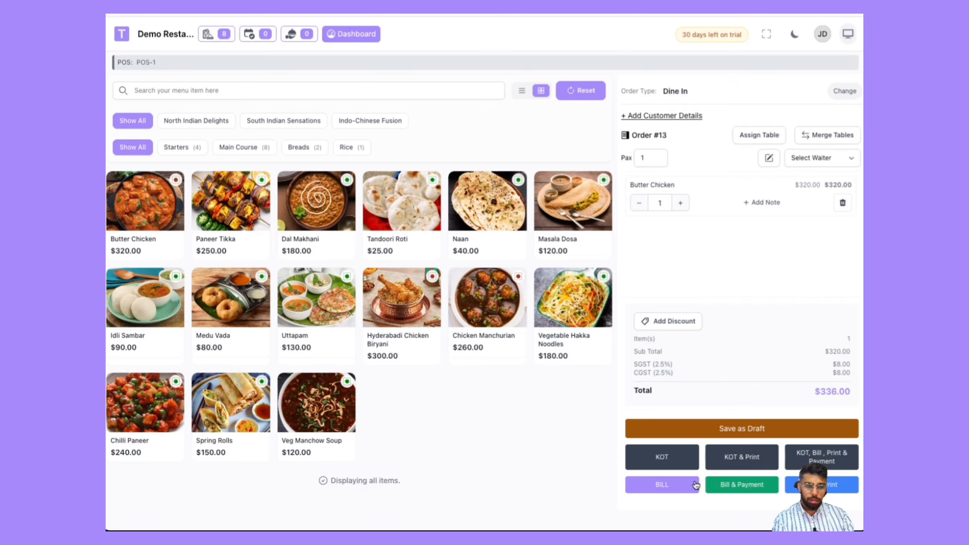
# Step: Complete a full cash payment of 336 for the order and create its KOT
pyautogui.click(723, 486)
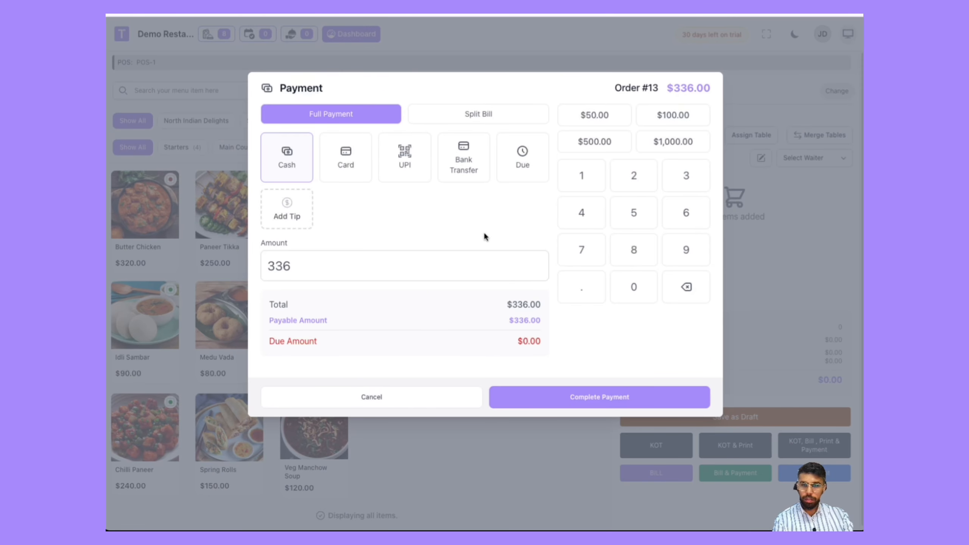
pyautogui.click(565, 399)
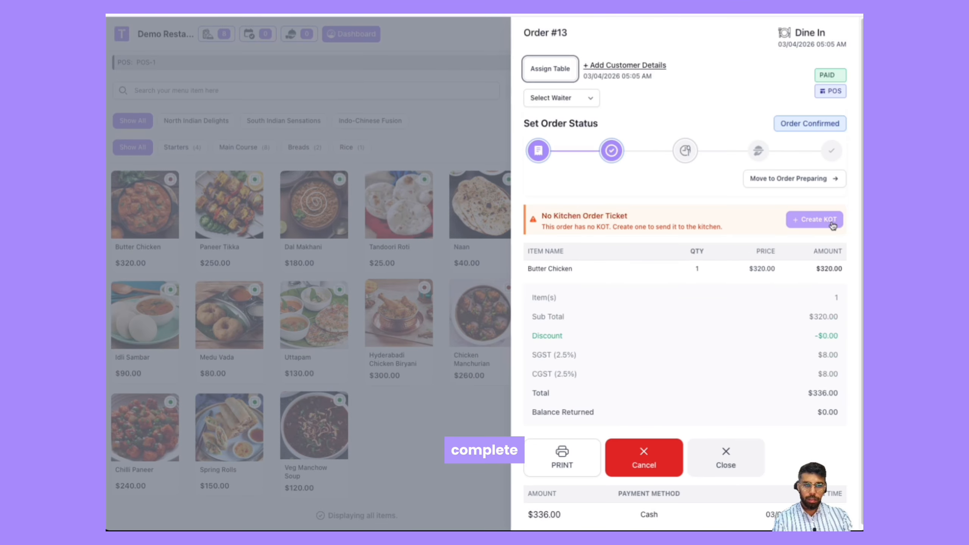
pyautogui.click(831, 224)
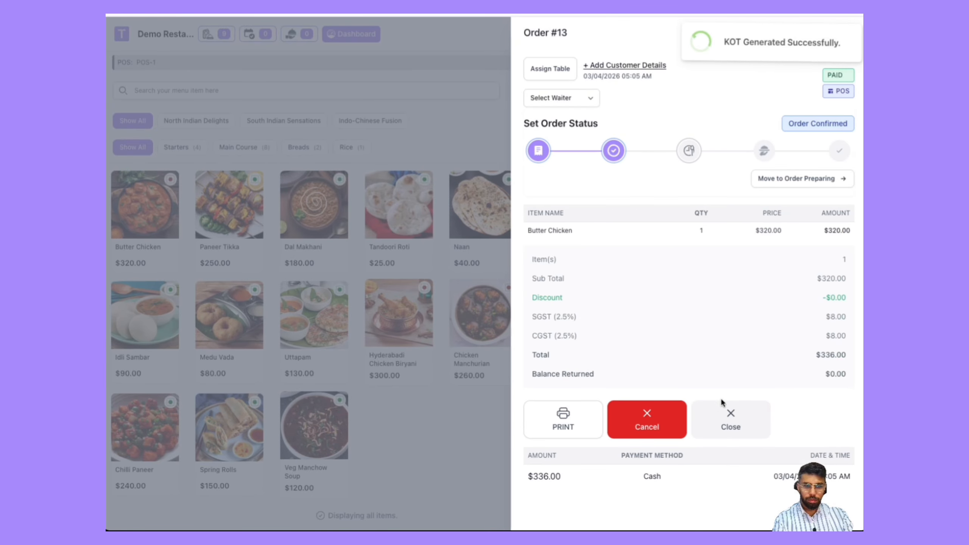
# Step: Close the order and open Inventory Stocks to check the chicken breast current stock
pyautogui.click(737, 426)
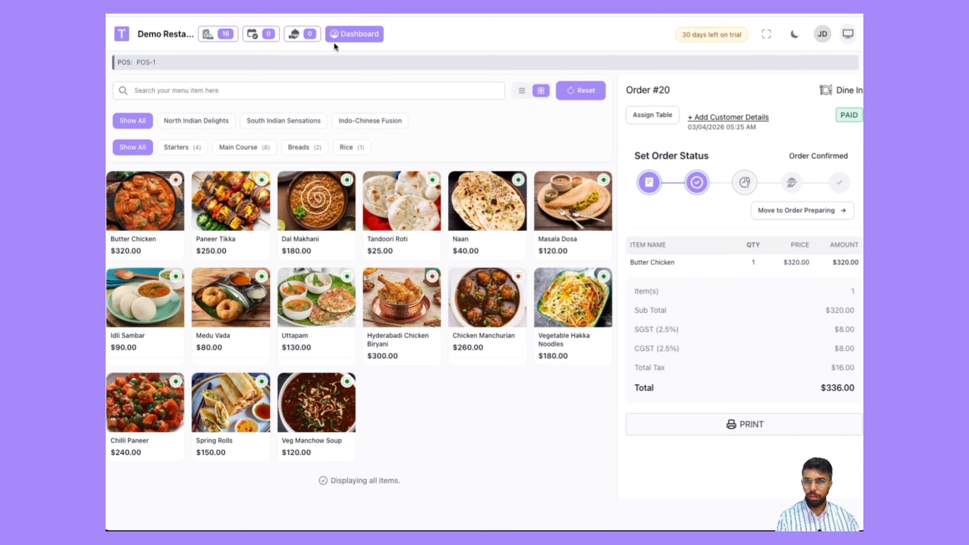
pyautogui.click(348, 36)
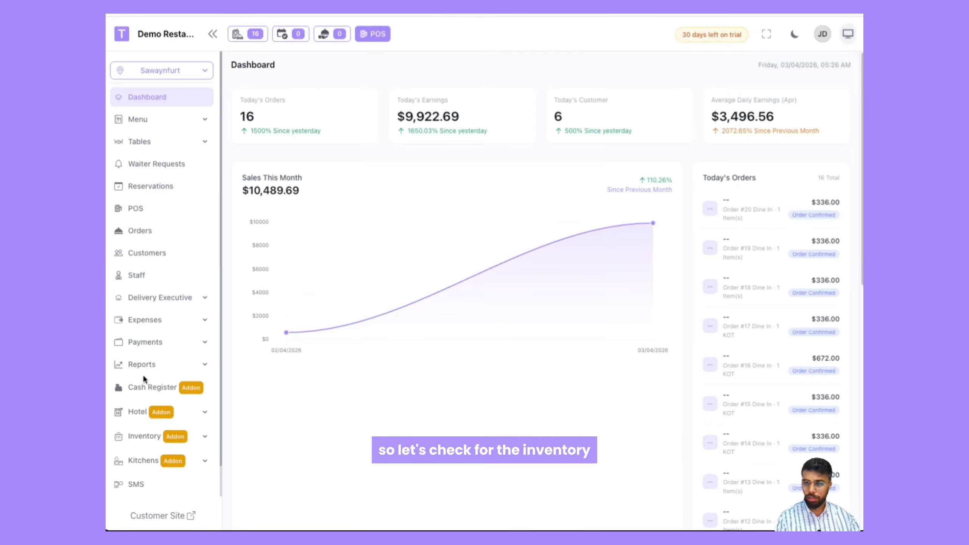
pyautogui.scroll(-1, 143, 378)
pyautogui.click(139, 413)
pyautogui.scroll(-6, 140, 411)
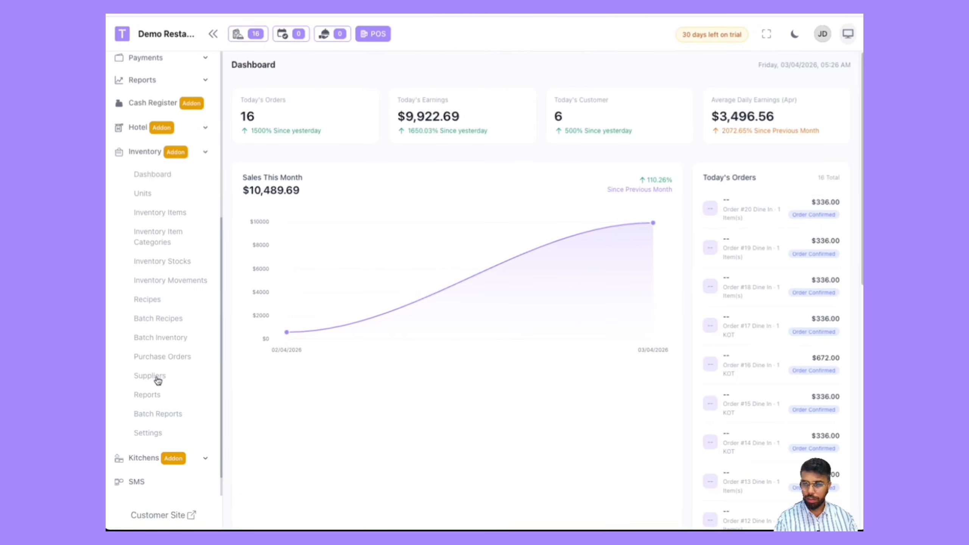
pyautogui.click(162, 263)
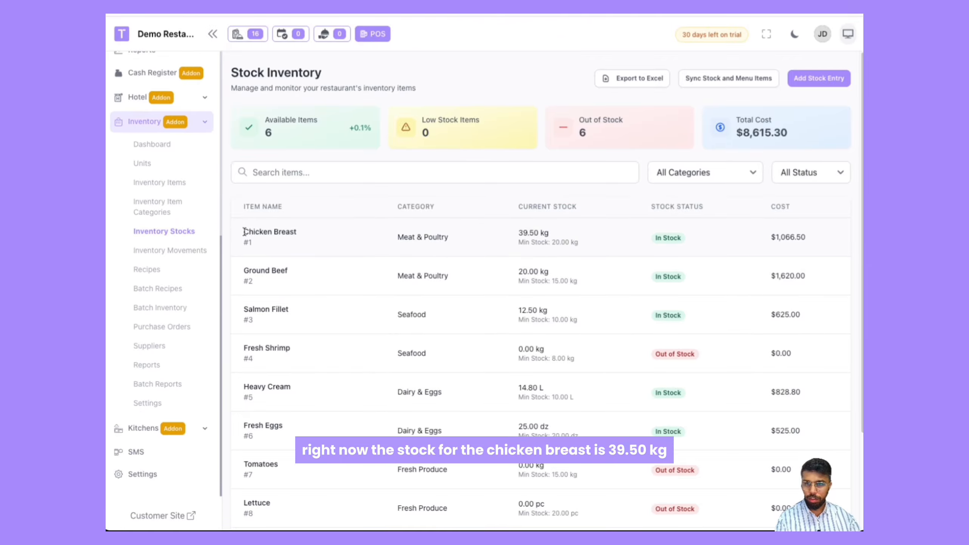
pyautogui.moveTo(540, 235); pyautogui.dragTo(559, 233)
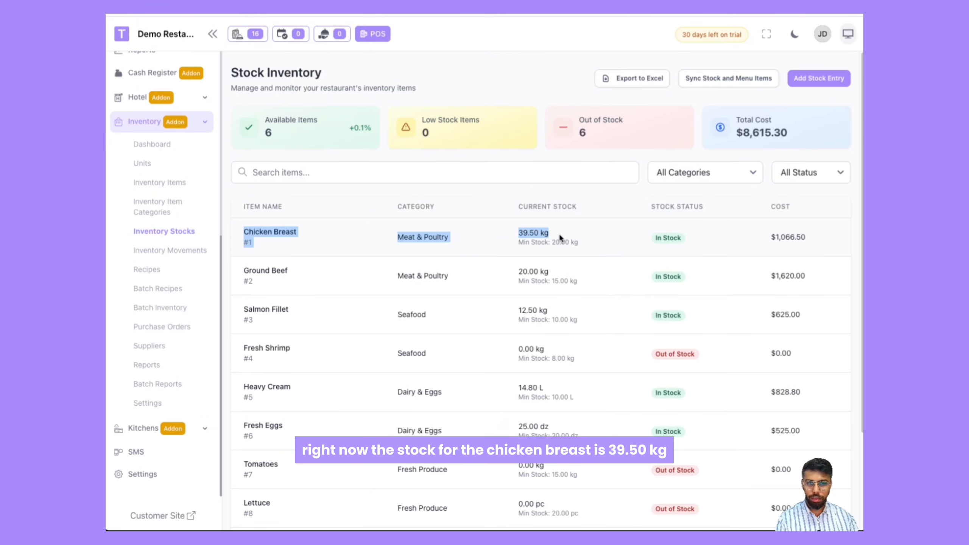
pyautogui.click(529, 241)
# Step: Open the Recipes page and check the chicken breast quantity in the Butter Chicken recipe
pyautogui.click(147, 269)
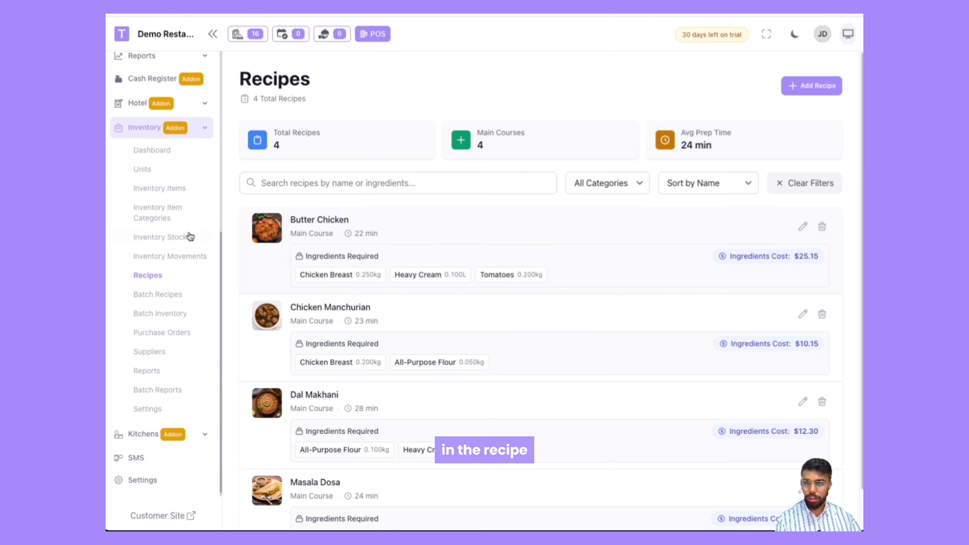
pyautogui.moveTo(291, 221); pyautogui.dragTo(362, 228)
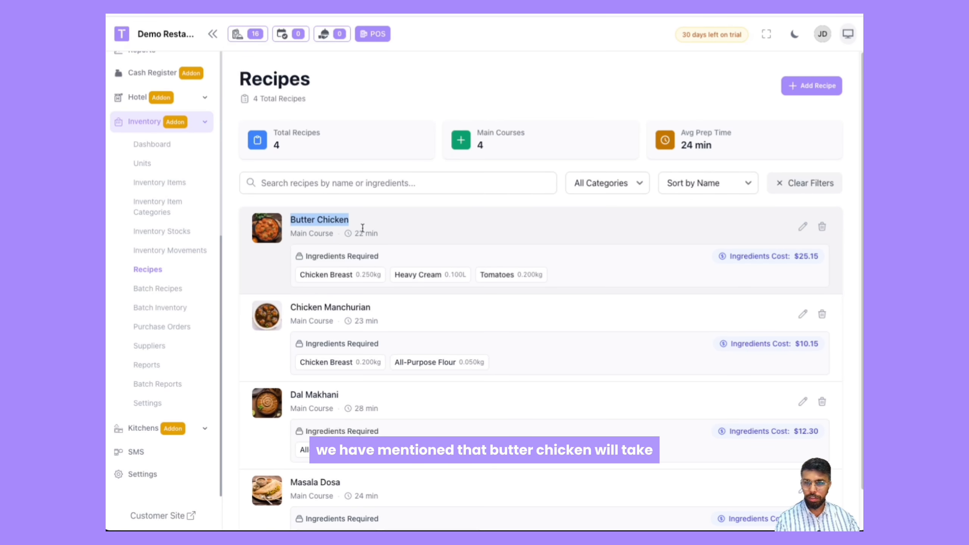
pyautogui.moveTo(301, 274); pyautogui.dragTo(379, 275)
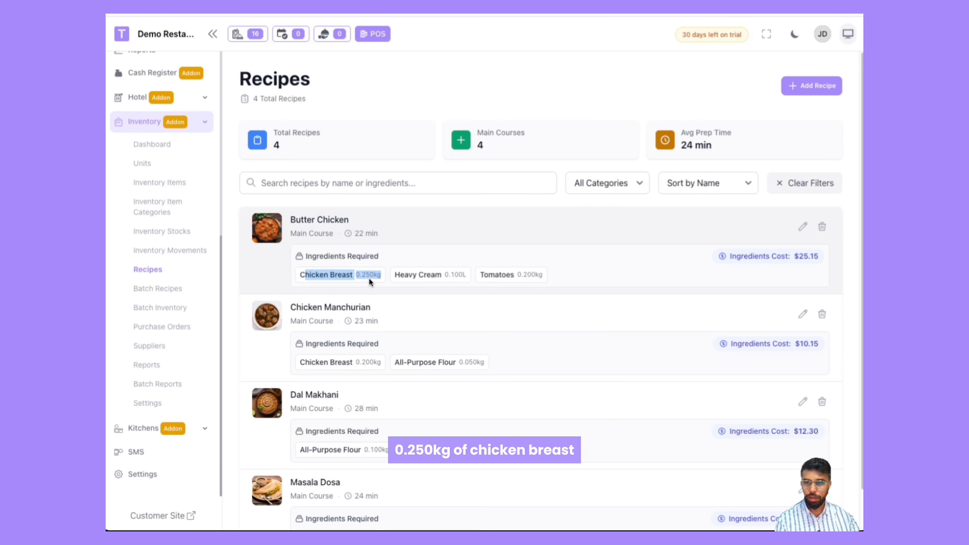
pyautogui.click(370, 282)
# Step: Open the POS and add one Butter Chicken to a new dine-in order
pyautogui.scroll(8, 164, 276)
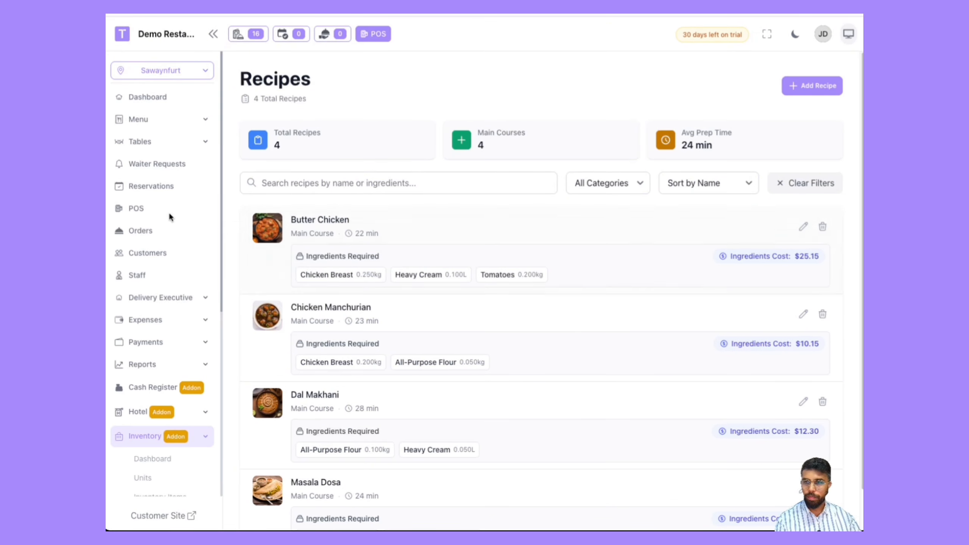
pyautogui.click(152, 208)
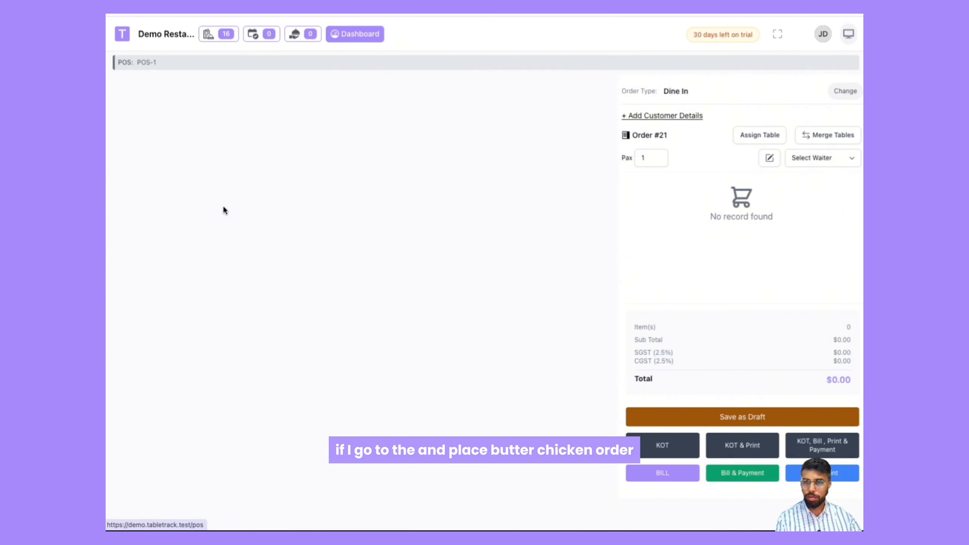
pyautogui.click(142, 216)
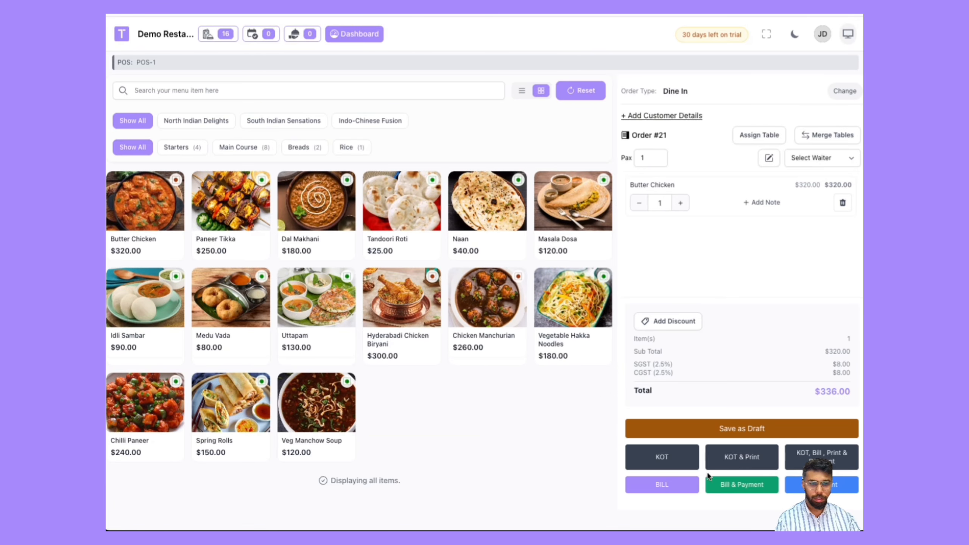
# Step: Place the order with KOT, bill, print and payment, skipping printing and completing the 336 cash payment
pyautogui.click(800, 461)
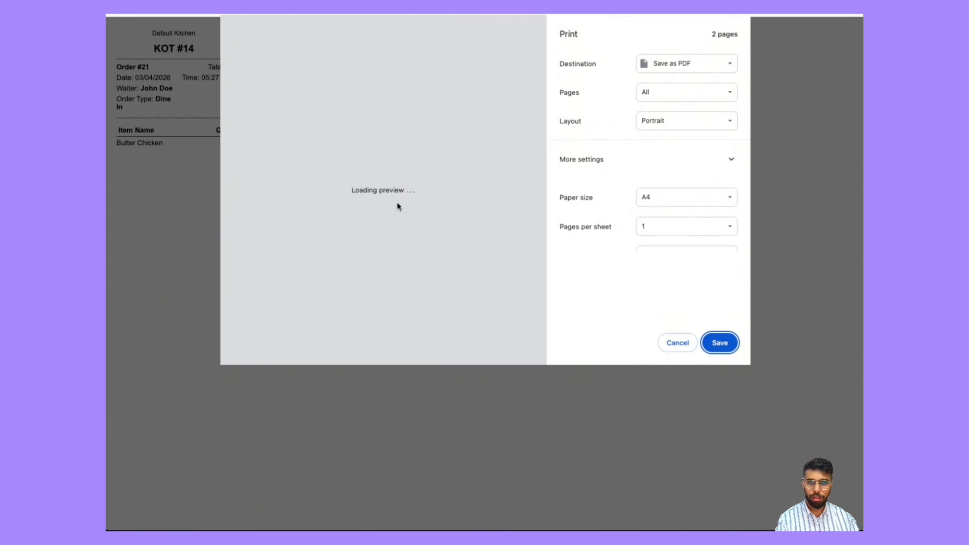
pyautogui.click(687, 343)
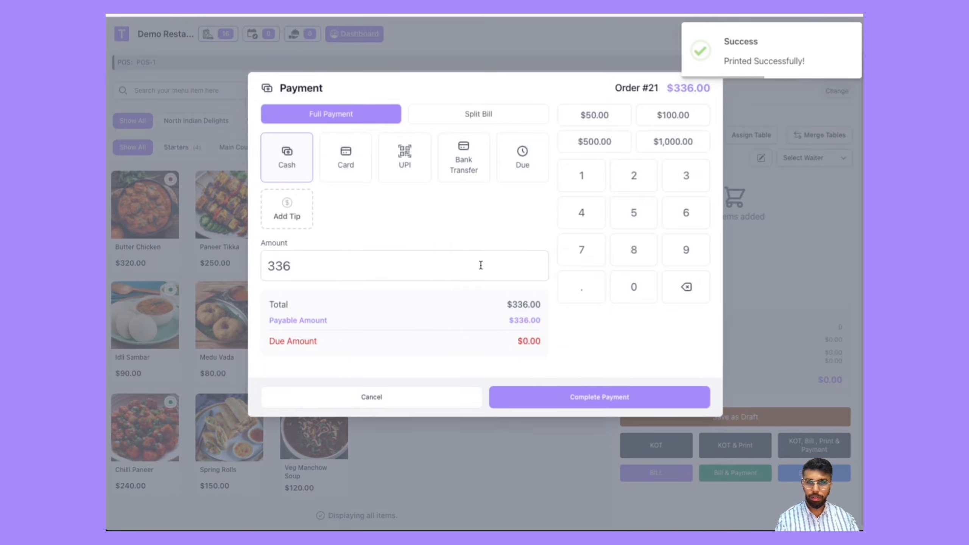
pyautogui.click(519, 400)
pyautogui.click(750, 437)
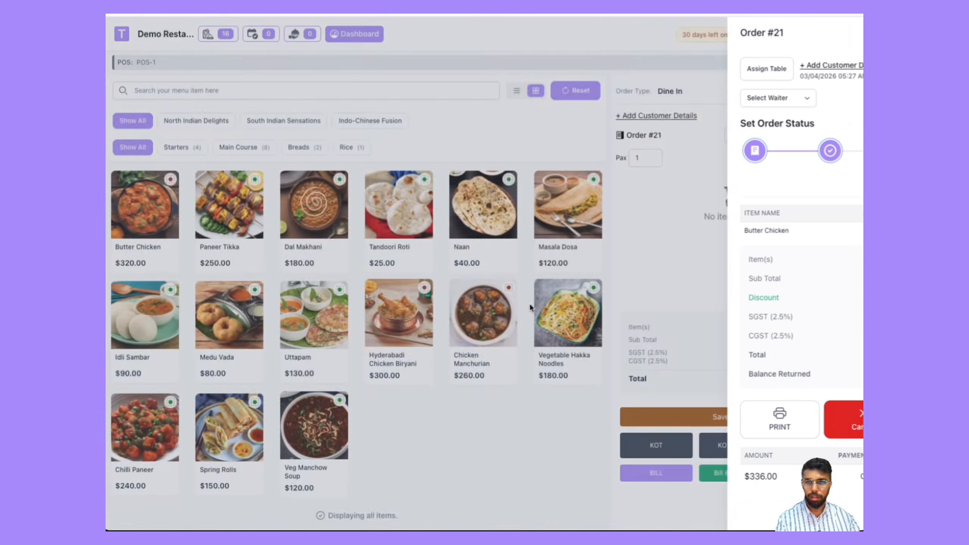
# Step: Open Inventory Stocks again and check the chicken breast current stock after the order
pyautogui.click(348, 36)
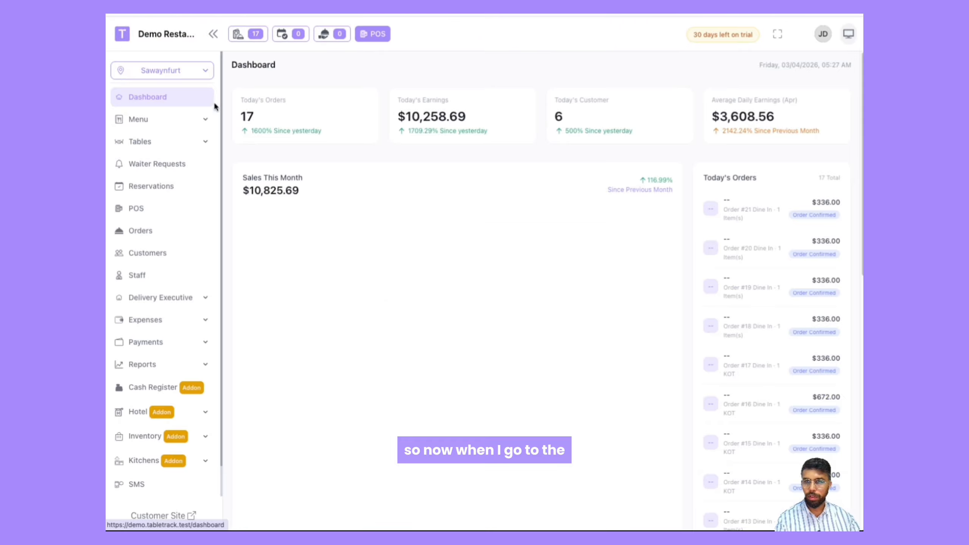
pyautogui.scroll(-1, 170, 296)
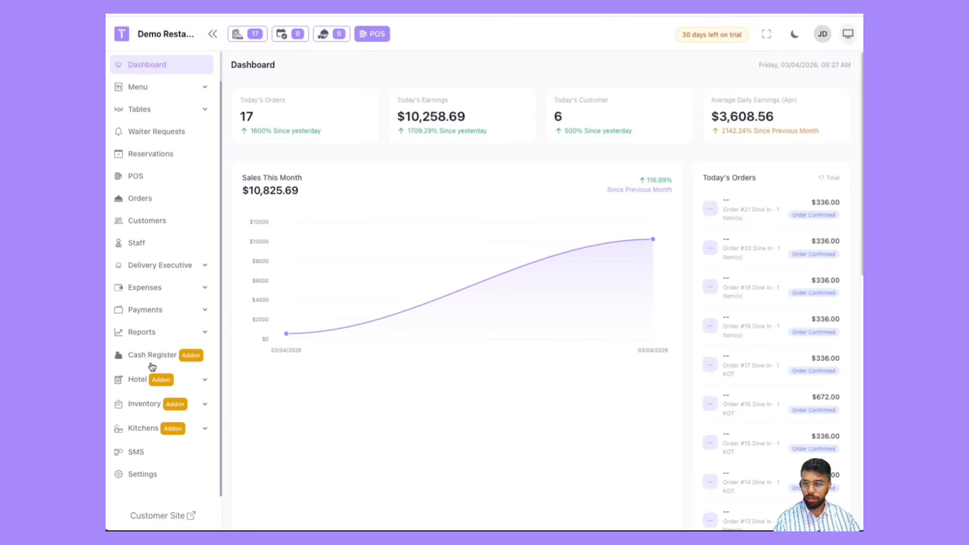
pyautogui.click(146, 403)
pyautogui.scroll(-1, 148, 431)
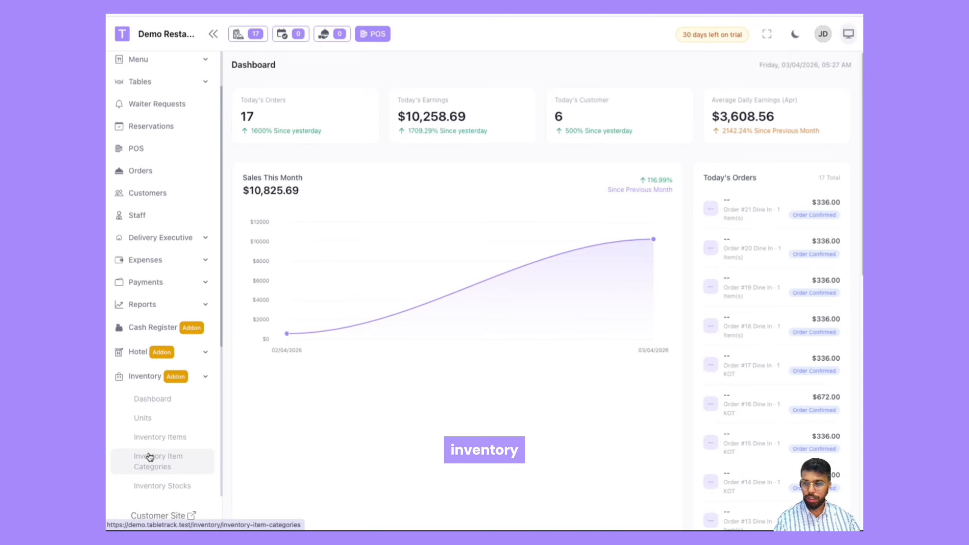
pyautogui.click(156, 485)
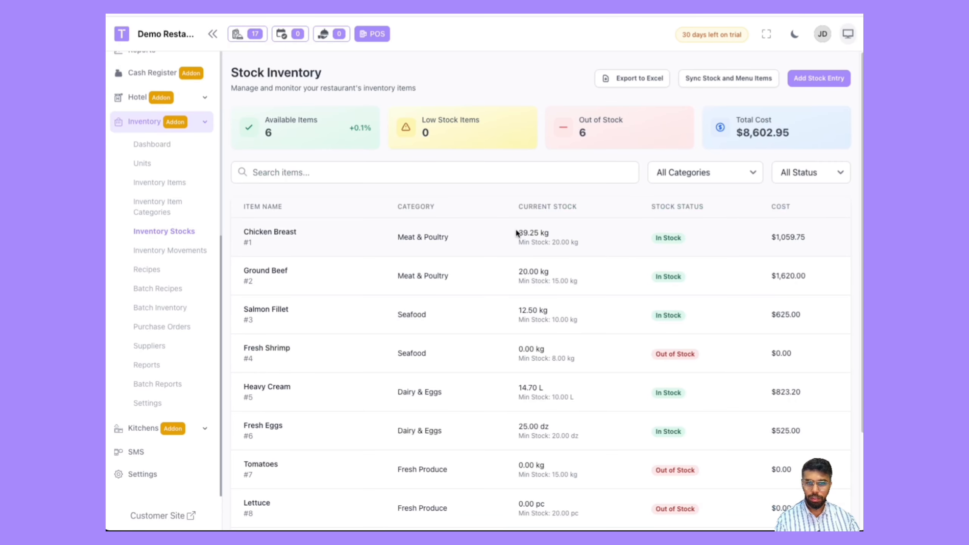
pyautogui.moveTo(517, 232); pyautogui.dragTo(571, 233)
pyautogui.click(545, 233)
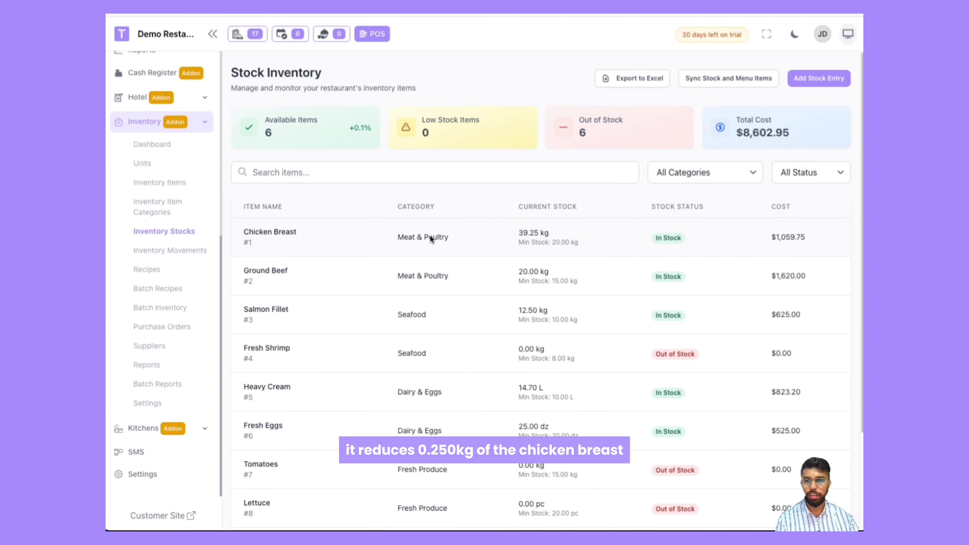
pyautogui.moveTo(242, 231); pyautogui.dragTo(297, 232)
pyautogui.click(321, 234)
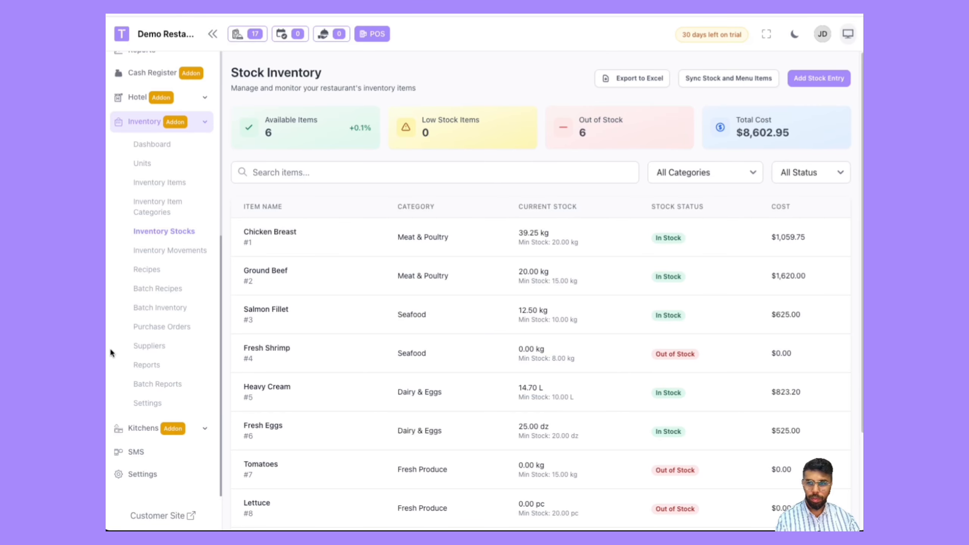
# Step: Open the Branch settings and switch the active branch to Lake Humbertoport
pyautogui.click(151, 473)
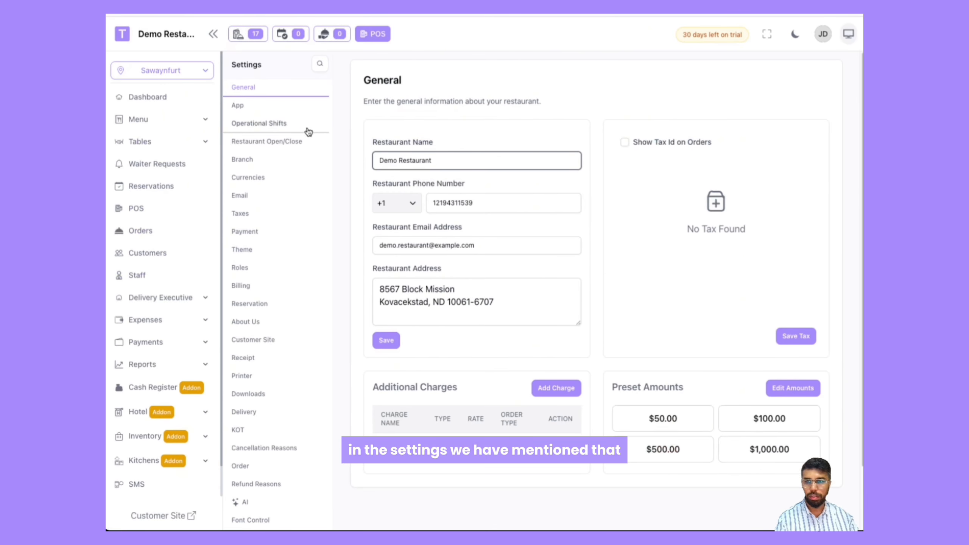
pyautogui.click(251, 162)
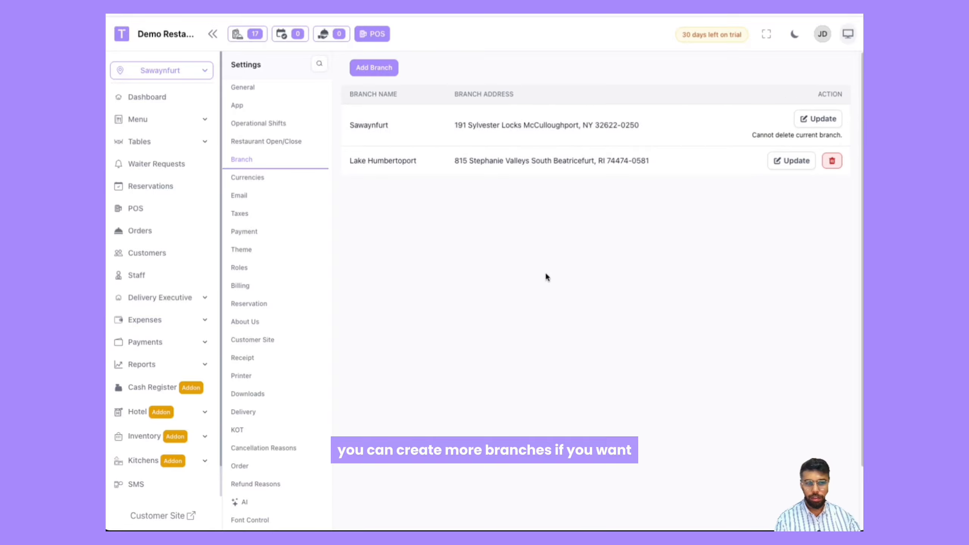
pyautogui.click(156, 74)
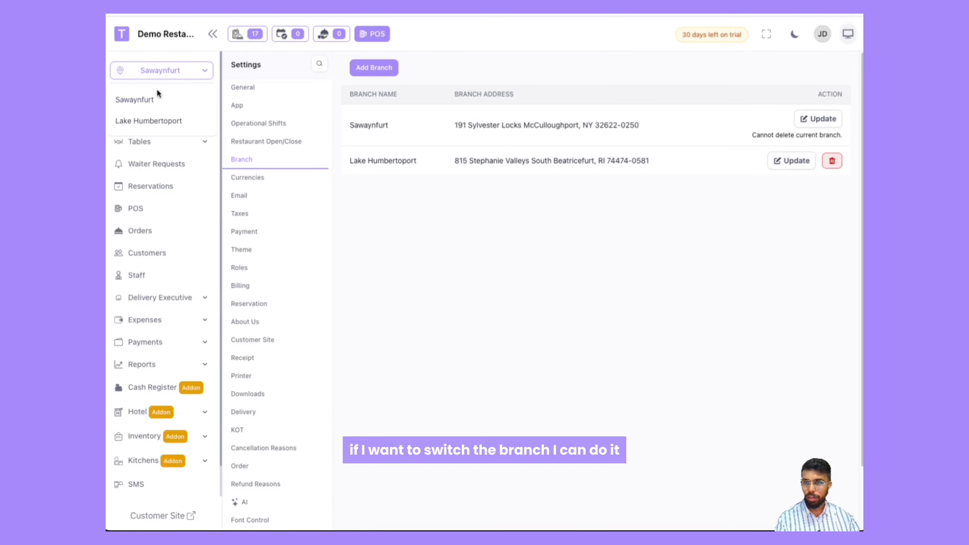
pyautogui.click(152, 123)
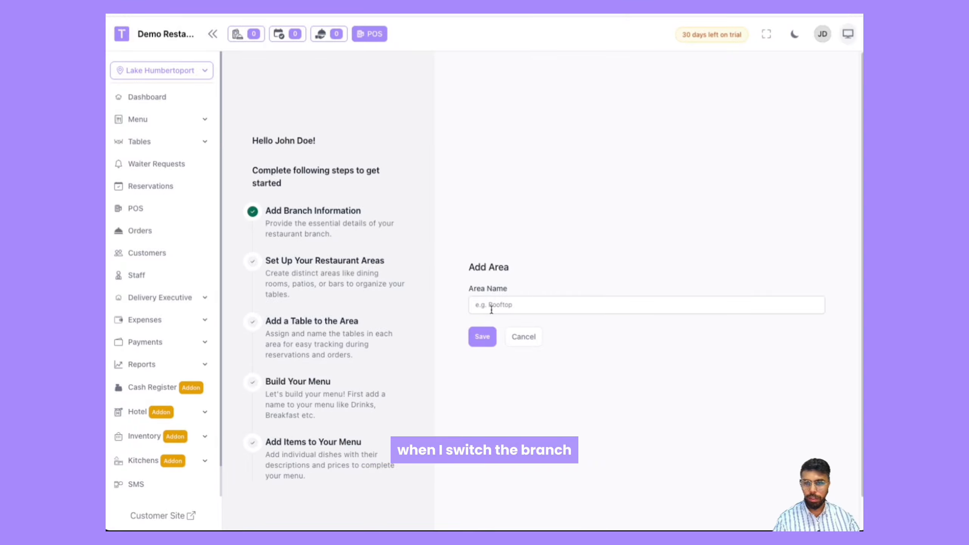
# Step: Switch the active branch back to Sawaynfurt and return to the Dashboard
pyautogui.click(471, 308)
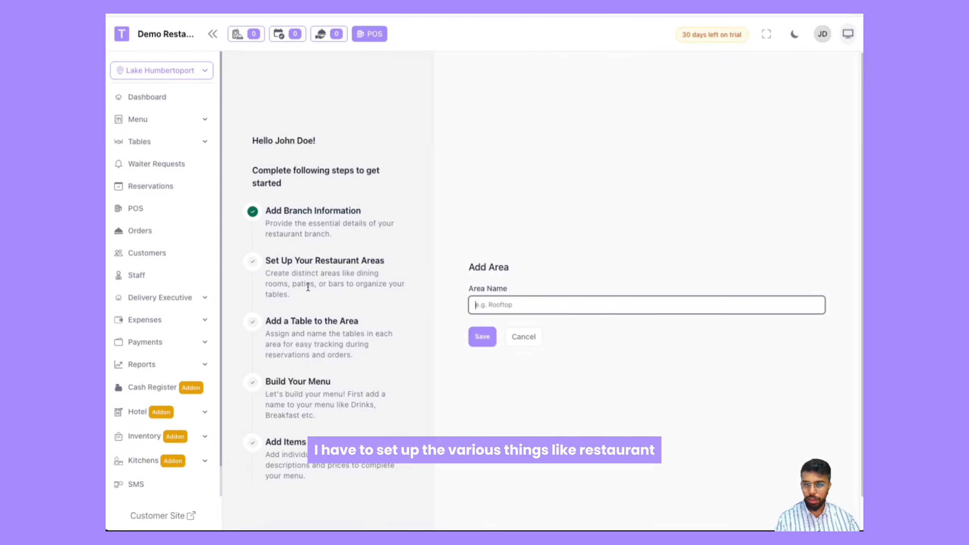
pyautogui.scroll(-1, 308, 286)
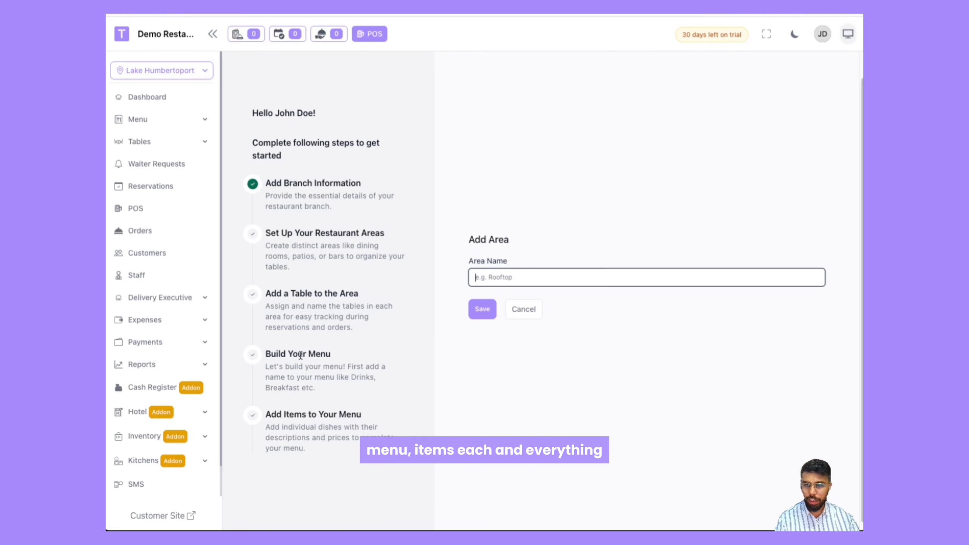
pyautogui.click(168, 70)
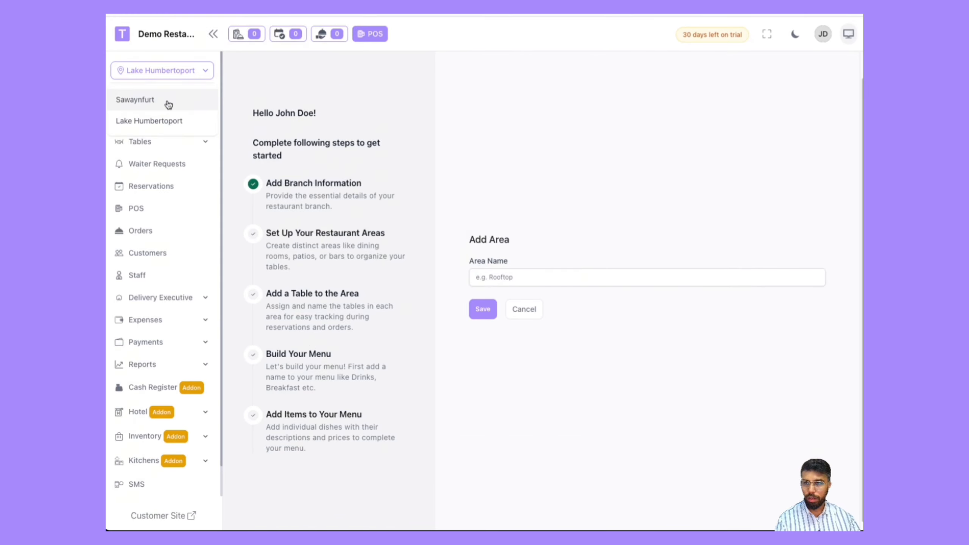
pyautogui.click(179, 100)
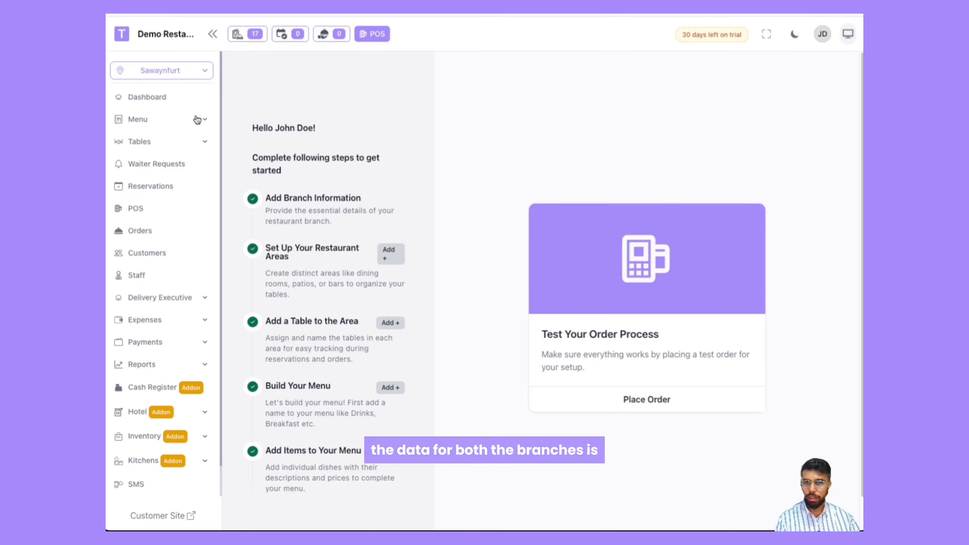
pyautogui.click(145, 97)
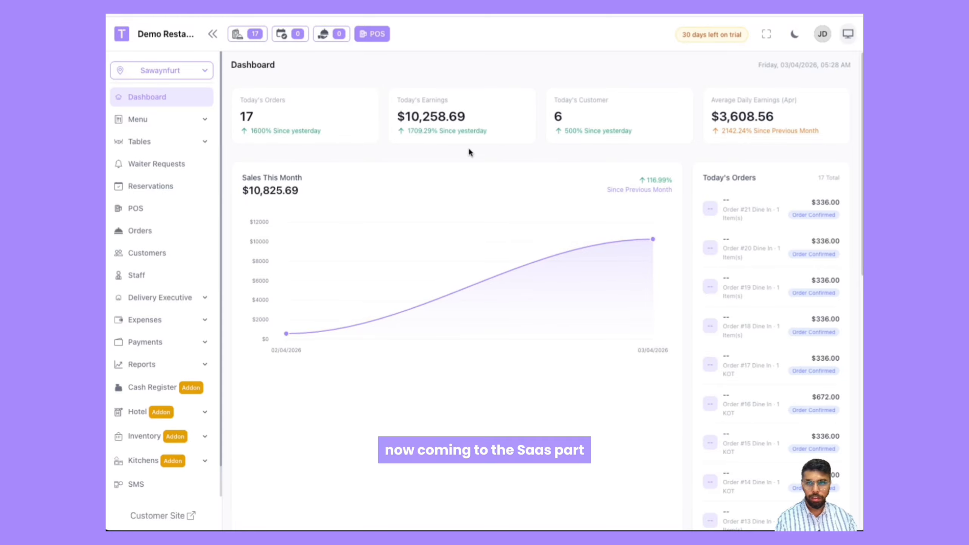
# Step: Open the upgrade plan page and compare the Monthly and Annually subscription plans
pyautogui.click(716, 36)
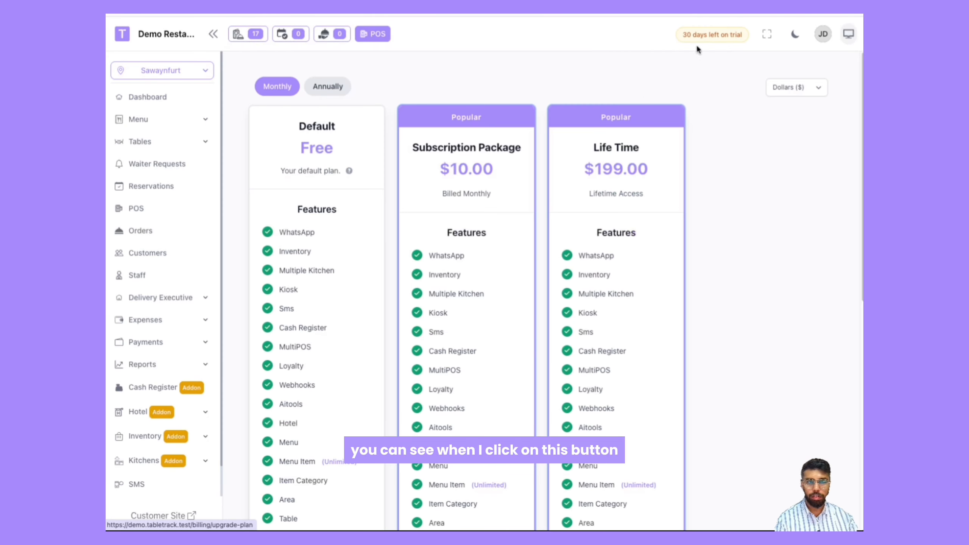
pyautogui.scroll(-2, 540, 125)
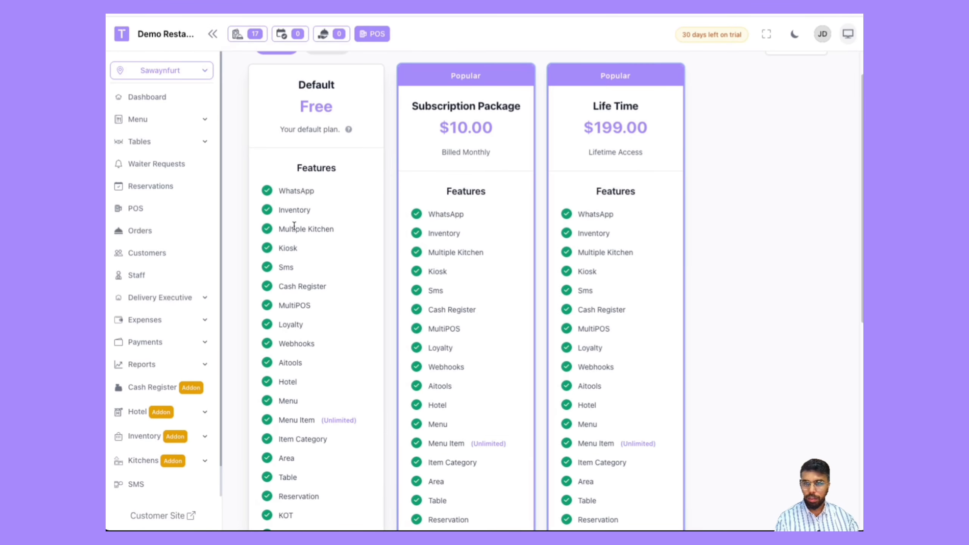
pyautogui.scroll(2, 286, 191)
pyautogui.click(328, 86)
pyautogui.click(283, 88)
pyautogui.scroll(-15, 400, 382)
pyautogui.scroll(15, 348, 410)
pyautogui.scroll(-6, 357, 371)
pyautogui.scroll(6, 436, 281)
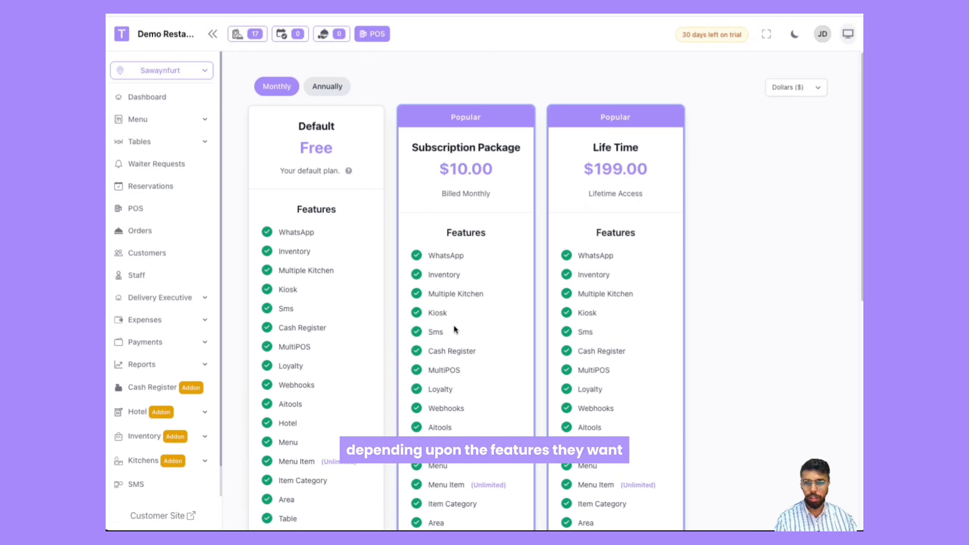
pyautogui.scroll(-6, 461, 322)
pyautogui.scroll(-1, 469, 287)
pyautogui.scroll(7, 470, 286)
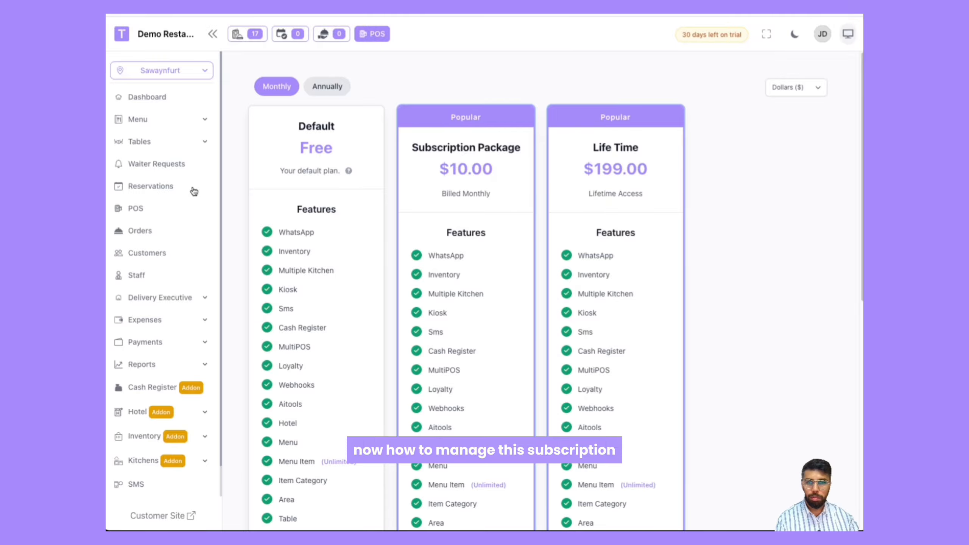
# Step: Sign out of the restaurant admin account from the profile menu
pyautogui.click(822, 34)
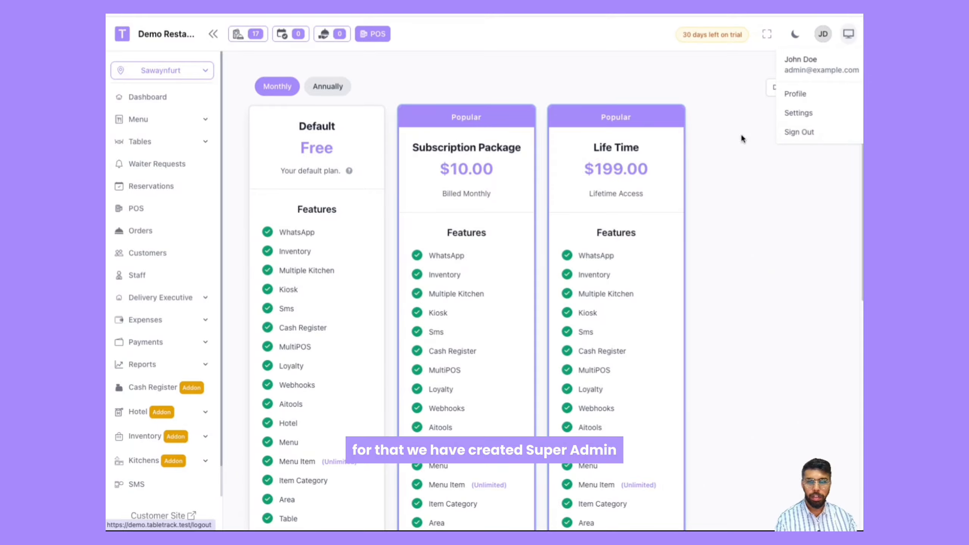
pyautogui.click(795, 132)
pyautogui.doubleClick(410, 254)
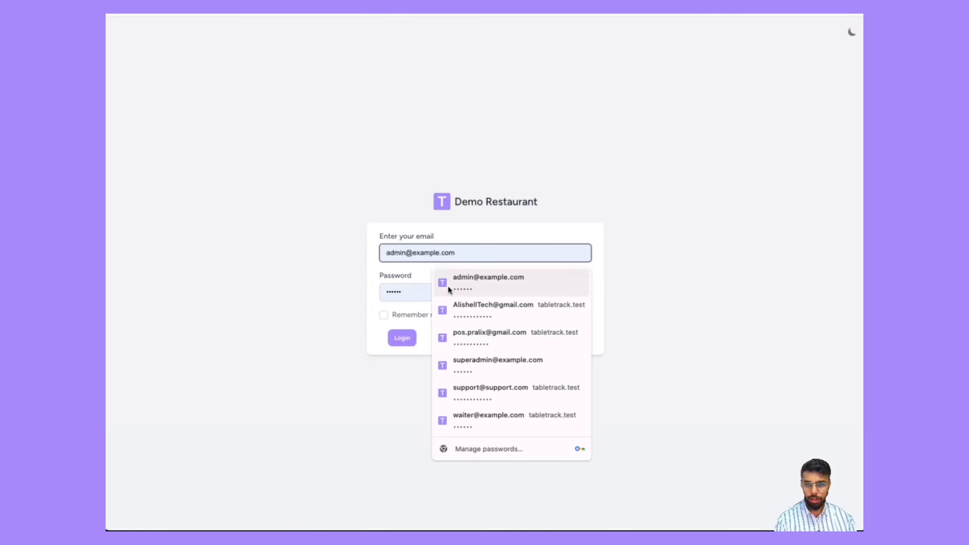
# Step: Try to sign in with the saved super admin email and password on the restaurant login page
pyautogui.write('s')
pyautogui.press('Down')
pyautogui.press('Return')
pyautogui.click(402, 337)
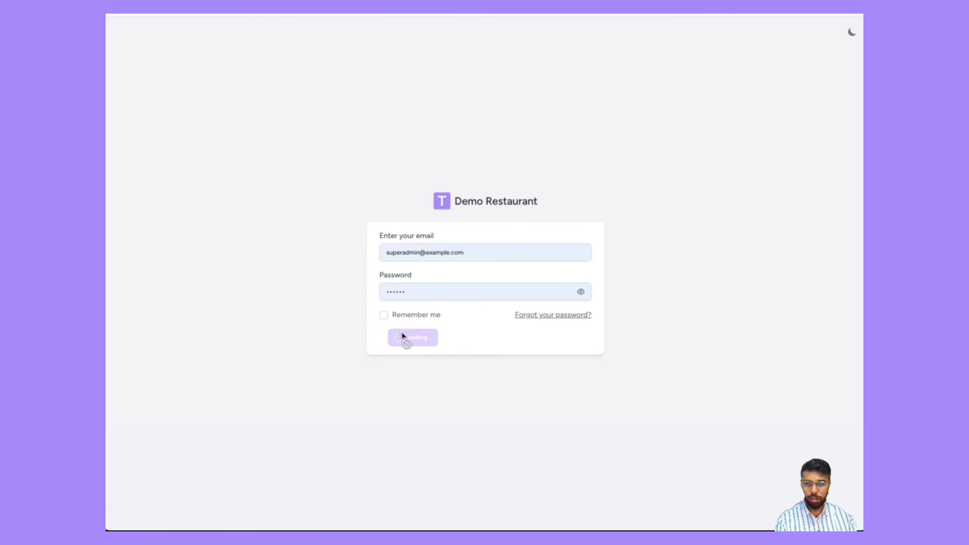
pyautogui.doubleClick(405, 309)
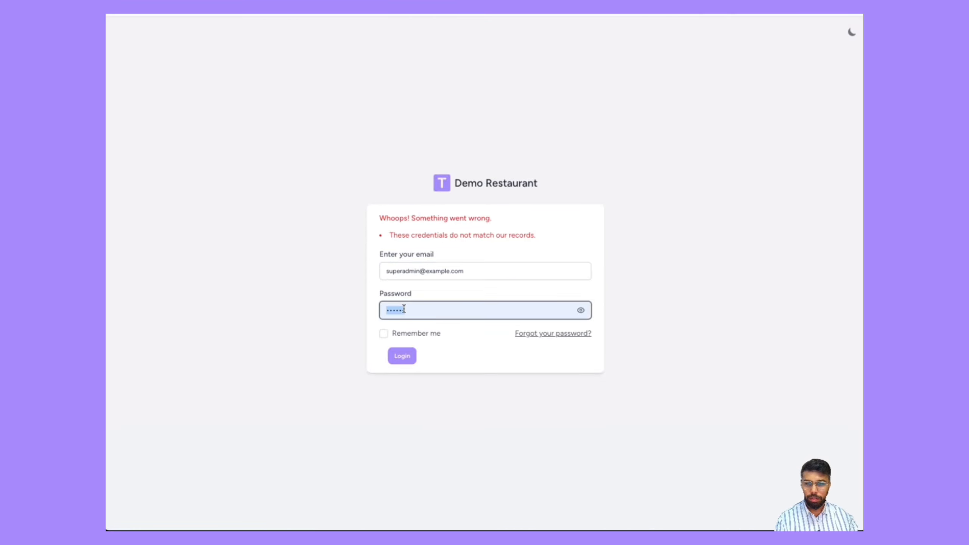
pyautogui.click(265, 214)
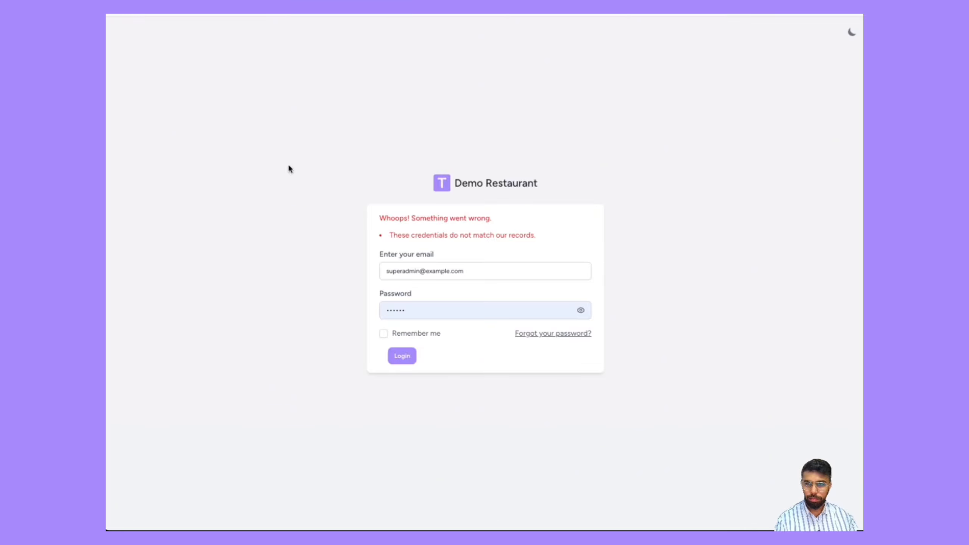
# Step: Open the tabletrack.test super-admin-login page in the address bar
pyautogui.click(206, 14)
pyautogui.write('tab')
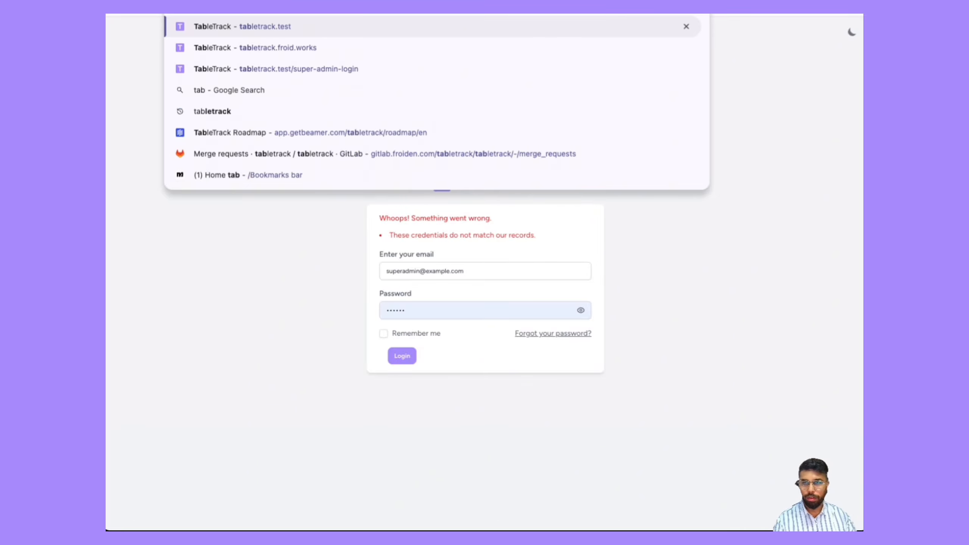
pyautogui.press('Down')
pyautogui.press('Down')
pyautogui.press('Return')
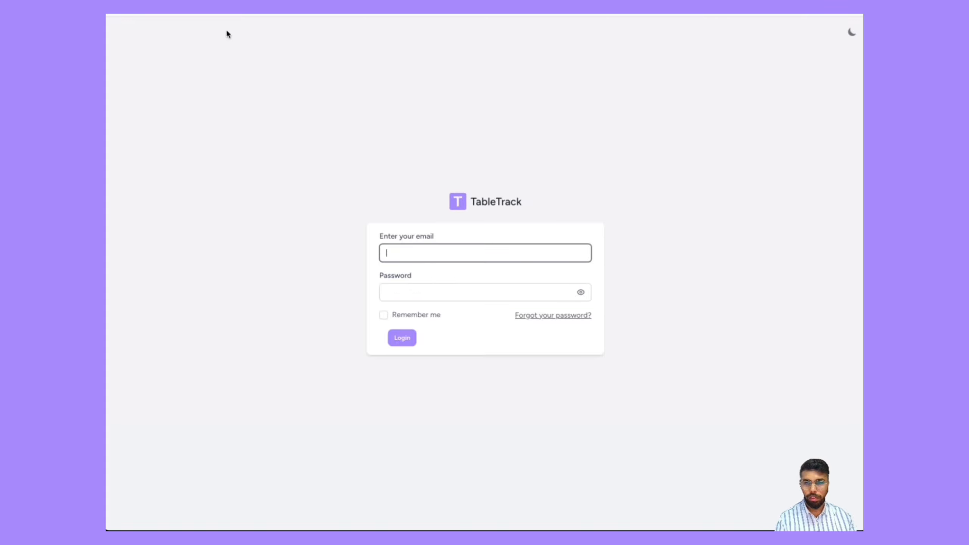
# Step: Sign in as super admin with the saved super admin email and password
pyautogui.click(414, 253)
pyautogui.hotkey('ctrl', 'a')
pyautogui.write('s')
pyautogui.click(447, 285)
pyautogui.click(402, 340)
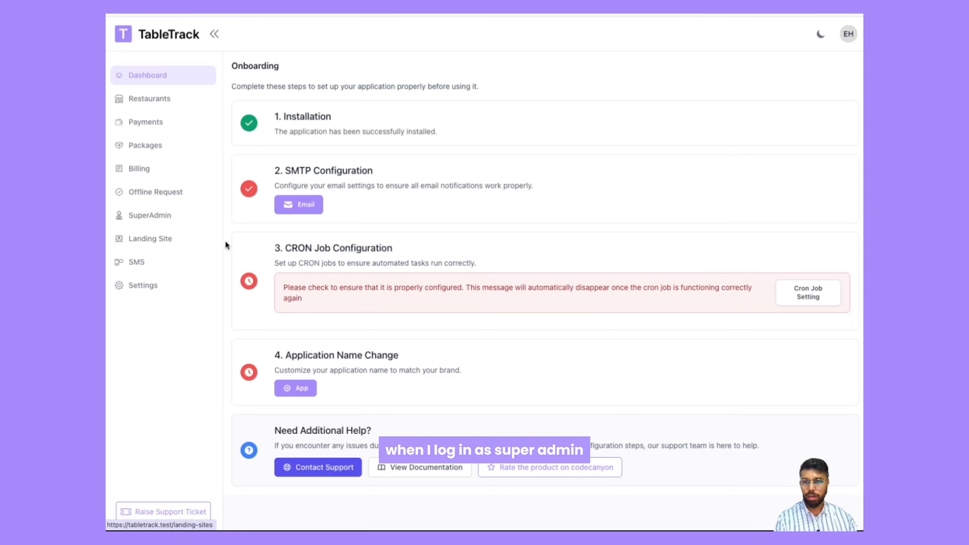
# Step: Review the Restaurants list and the Payments list, then return to Restaurants
pyautogui.click(166, 101)
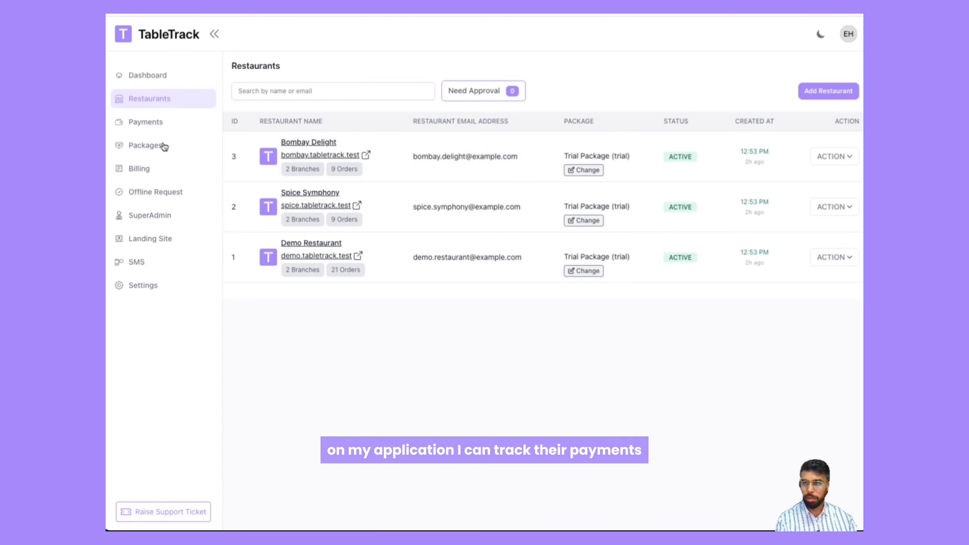
pyautogui.click(149, 130)
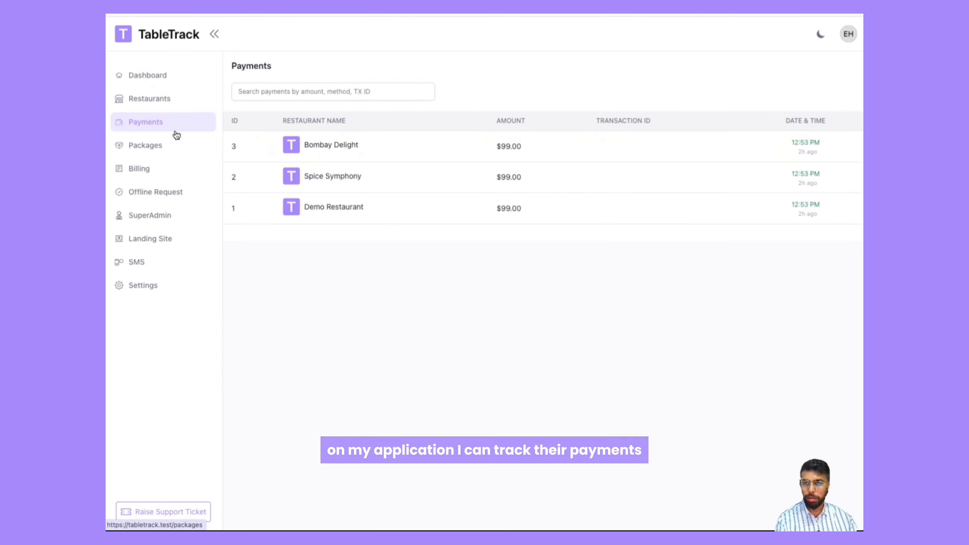
pyautogui.click(117, 107)
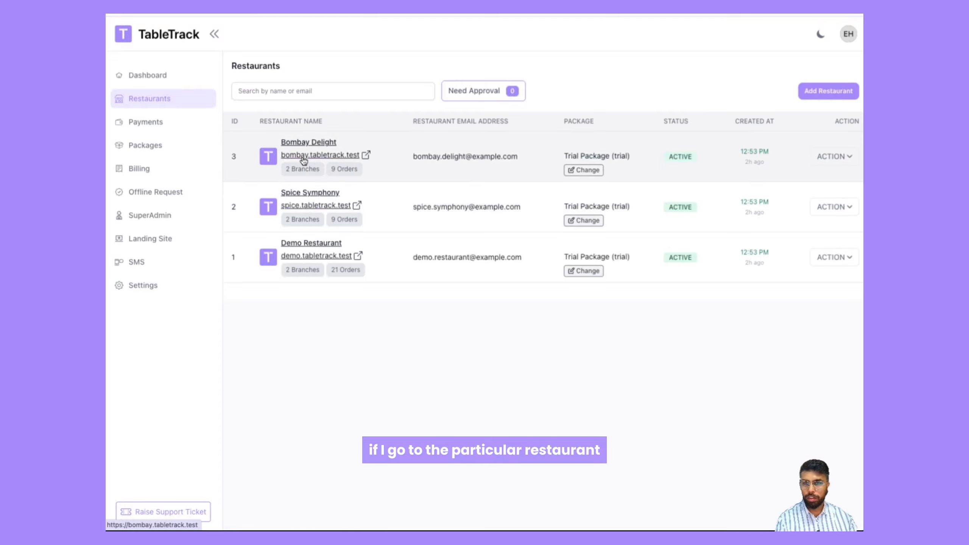
# Step: Open Demo Restaurant's details and examine its package modules, branches, admin, payments and POS machine usage
pyautogui.click(311, 243)
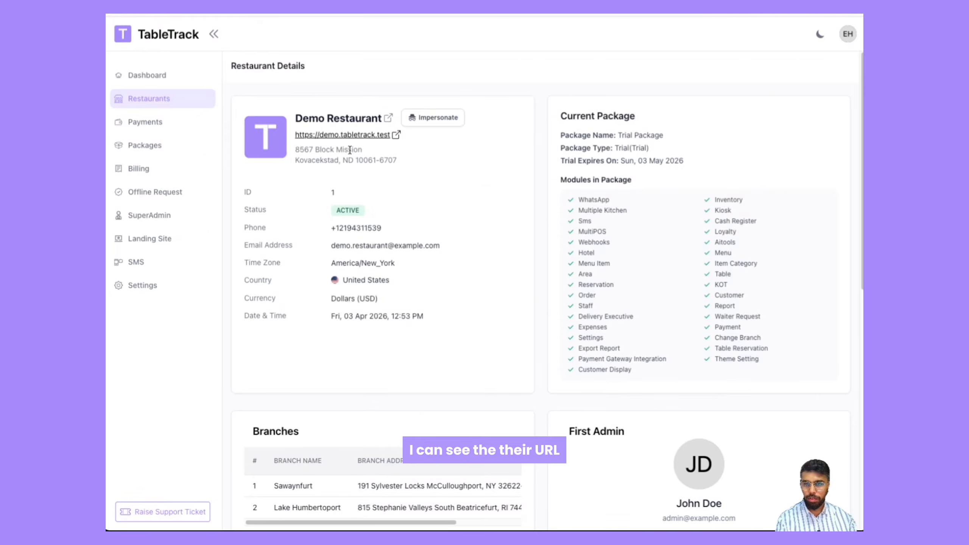
pyautogui.moveTo(246, 206); pyautogui.dragTo(343, 278)
pyautogui.click(369, 347)
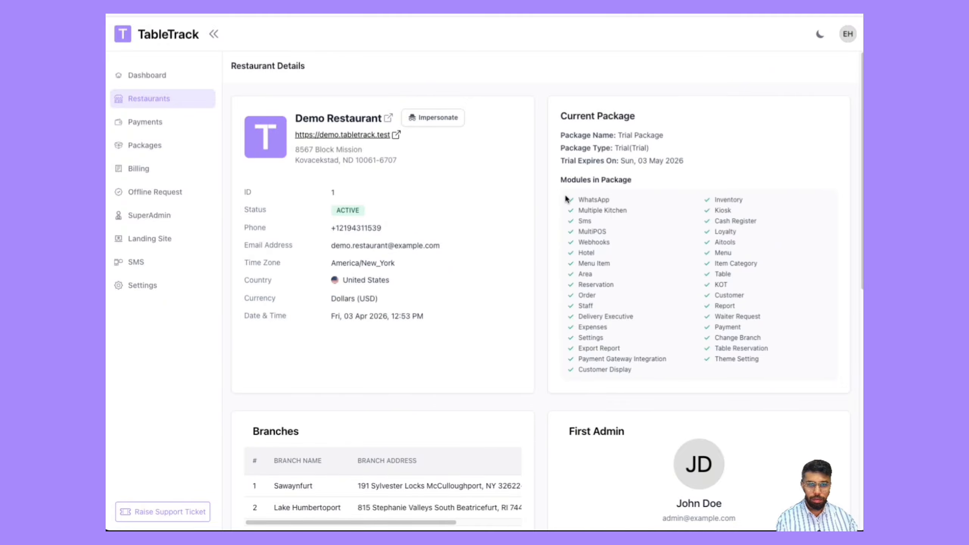
pyautogui.moveTo(558, 112); pyautogui.dragTo(687, 193)
pyautogui.click(690, 191)
pyautogui.moveTo(567, 196); pyautogui.dragTo(763, 367)
pyautogui.click(699, 377)
pyautogui.scroll(-6, 700, 373)
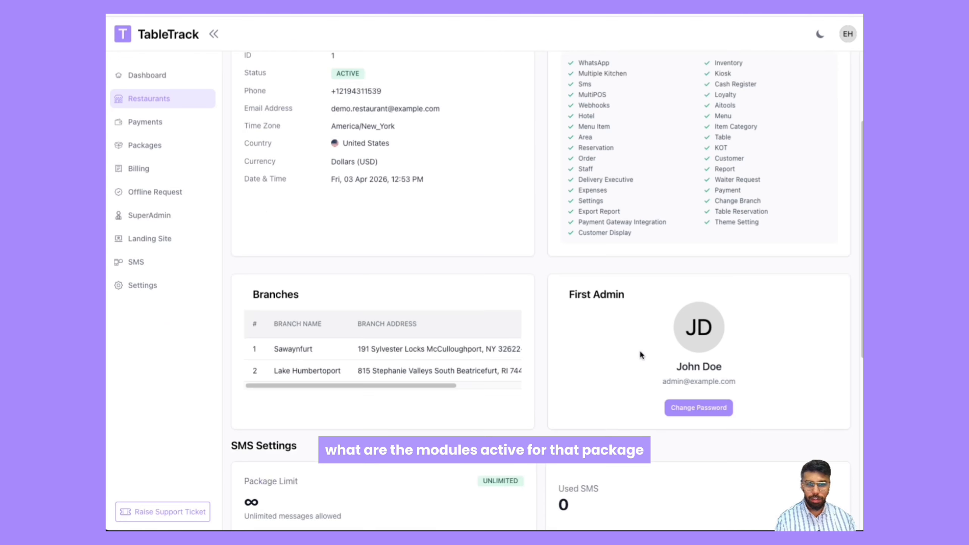
pyautogui.hscroll(2, 321, 268)
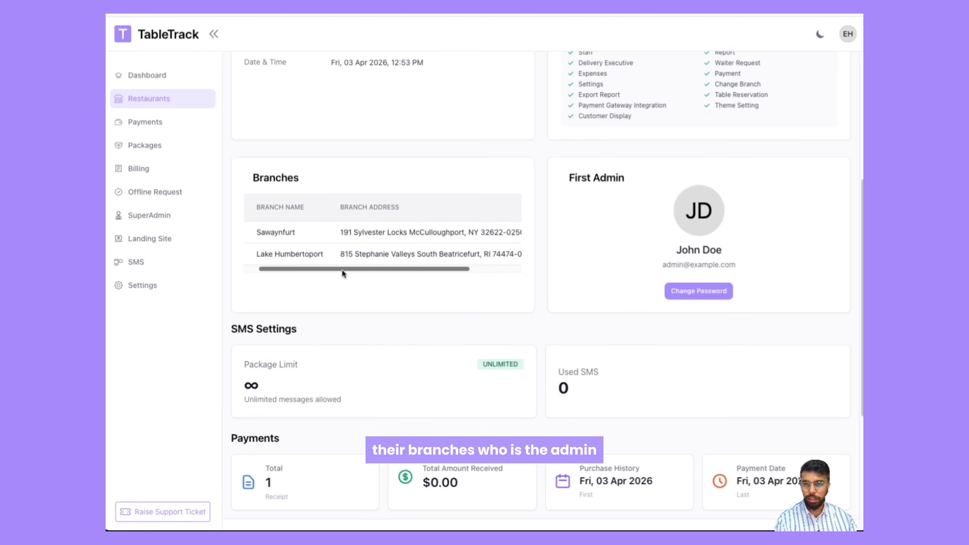
pyautogui.hscroll(-2, 322, 270)
pyautogui.scroll(-1, 457, 267)
pyautogui.scroll(-1, 630, 274)
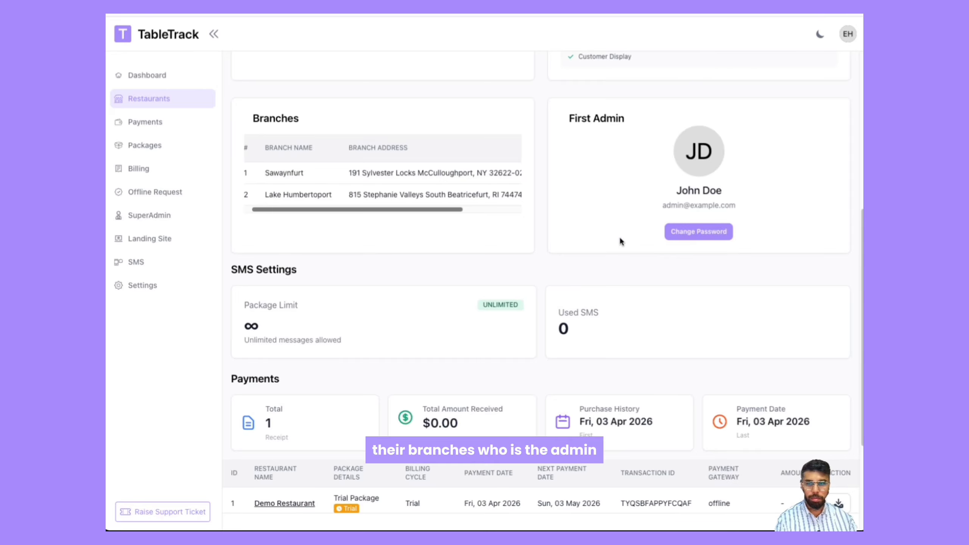
pyautogui.scroll(-1, 384, 288)
pyautogui.scroll(-1, 319, 283)
pyautogui.scroll(-1, 273, 331)
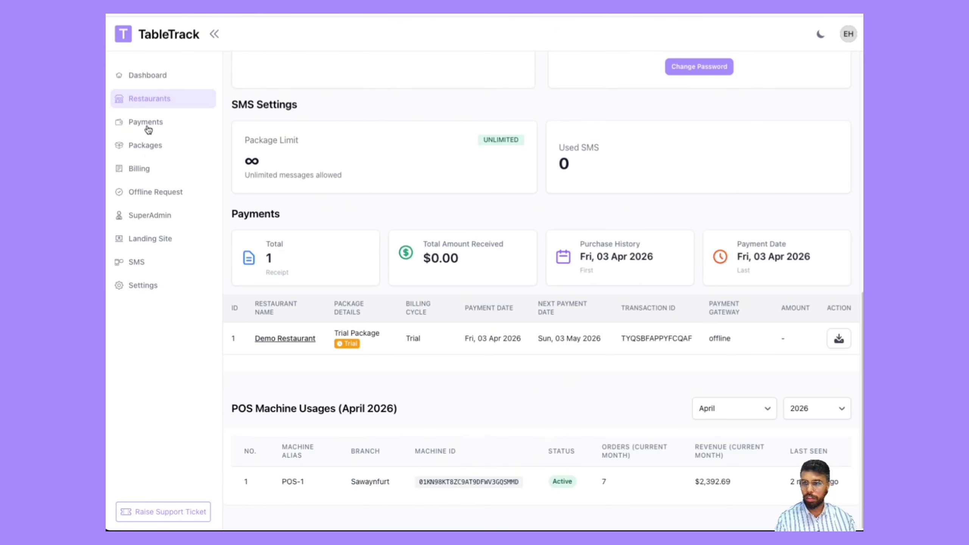
# Step: Open Packages and examine the listed packages with their prices and modules
pyautogui.click(145, 147)
pyautogui.scroll(-5, 321, 227)
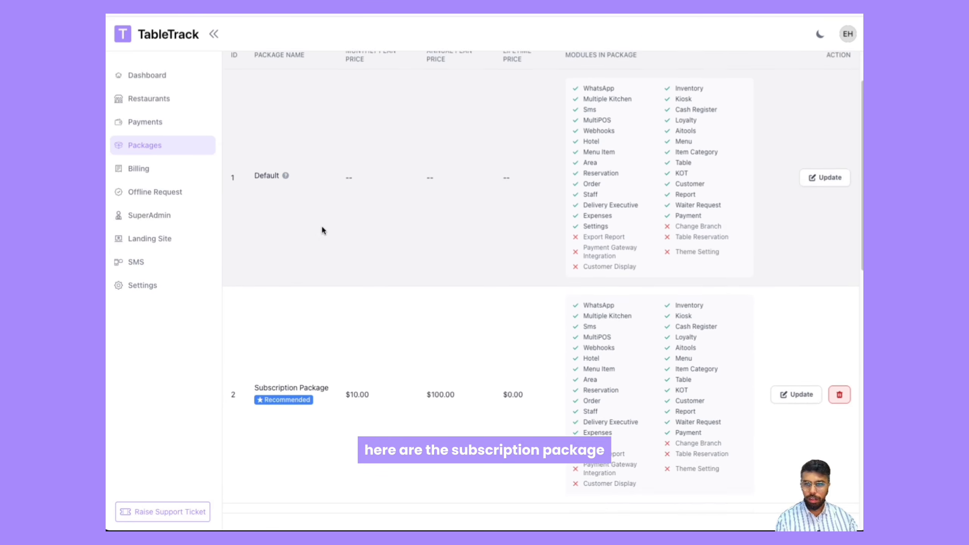
pyautogui.scroll(-8, 322, 228)
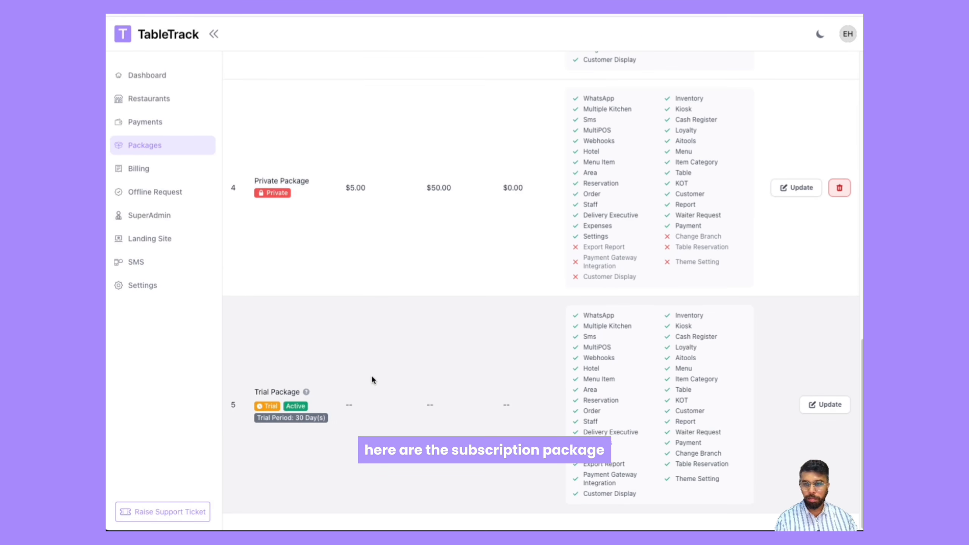
pyautogui.scroll(15, 368, 273)
pyautogui.scroll(-7, 367, 266)
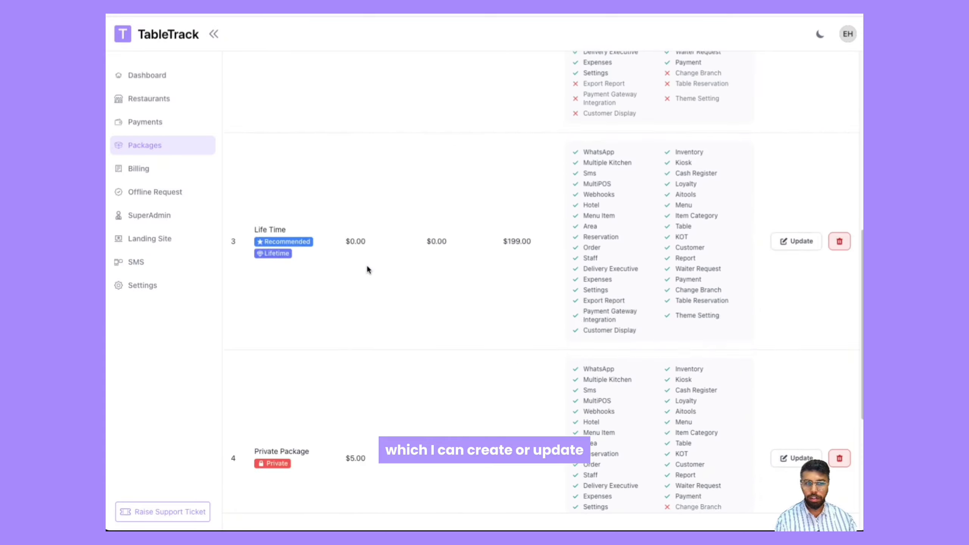
pyautogui.scroll(8, 392, 273)
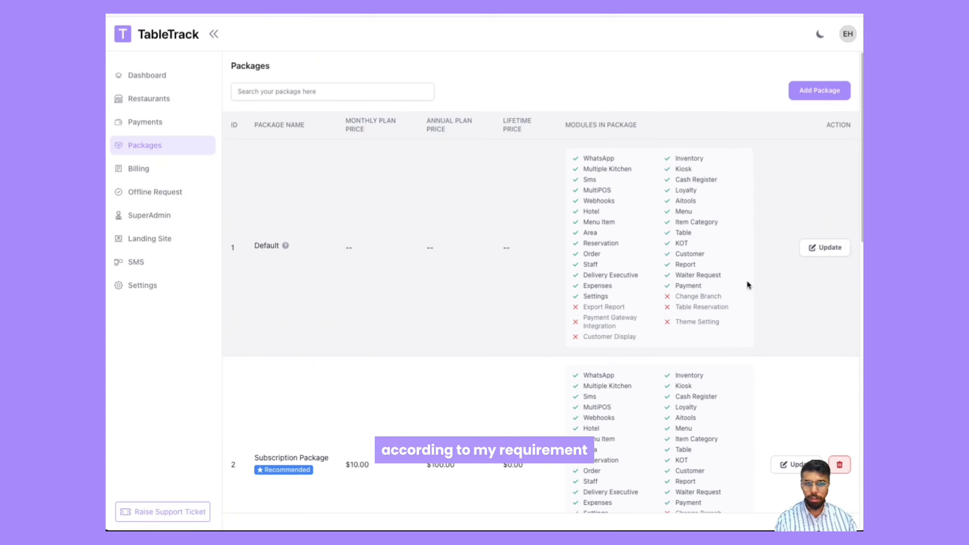
pyautogui.scroll(-4, 648, 282)
pyautogui.scroll(-1, 498, 347)
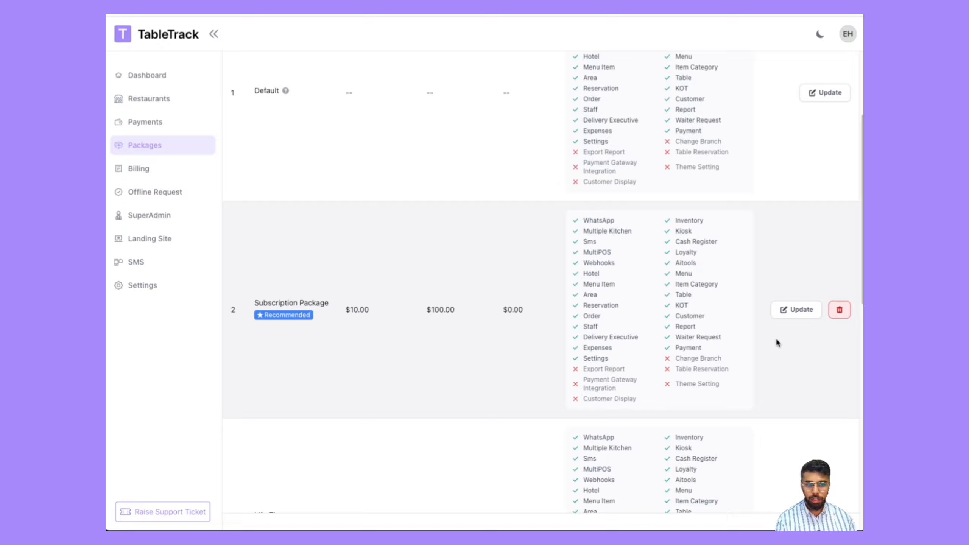
# Step: Open the Subscription Package for editing and examine its prices, modules and limits
pyautogui.click(793, 311)
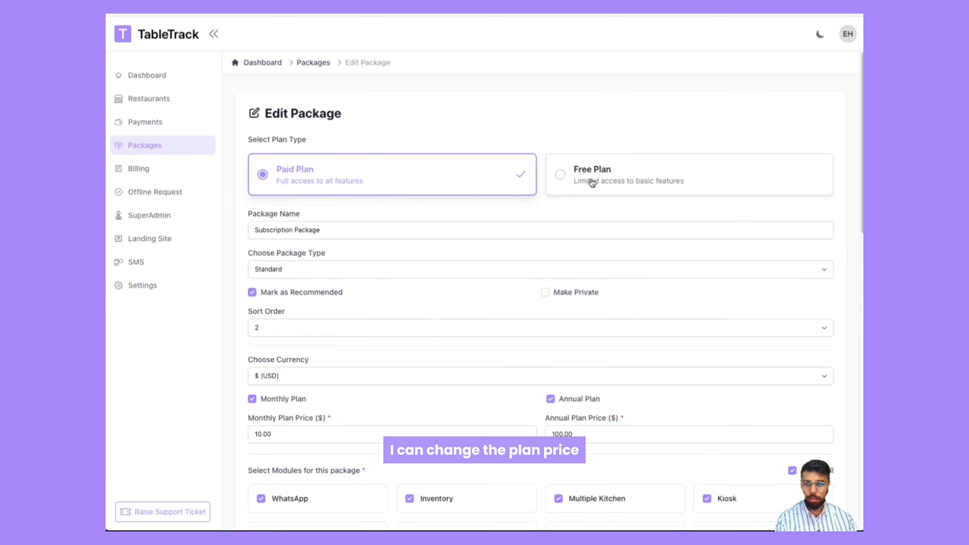
pyautogui.scroll(-1, 360, 220)
pyautogui.scroll(-9, 362, 273)
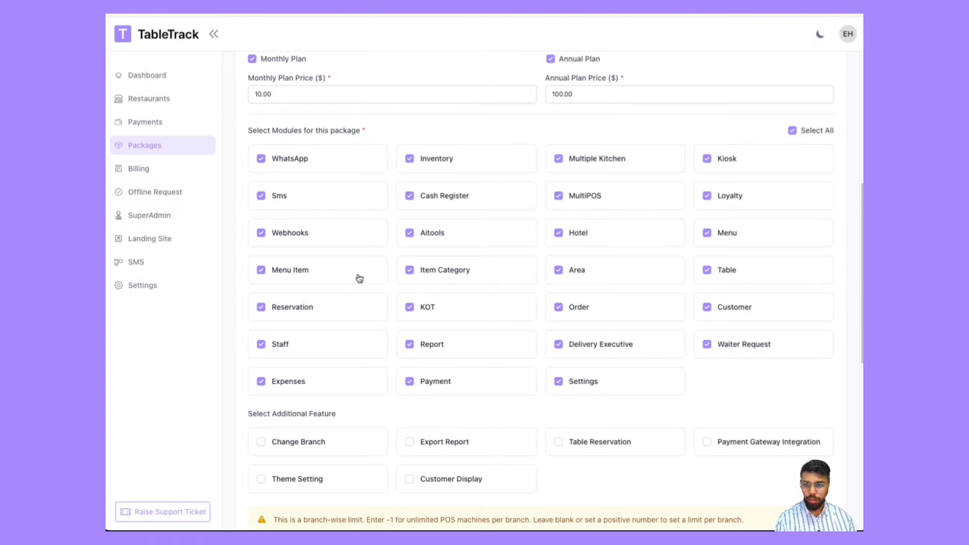
pyautogui.scroll(-2, 458, 323)
pyautogui.scroll(-9, 456, 321)
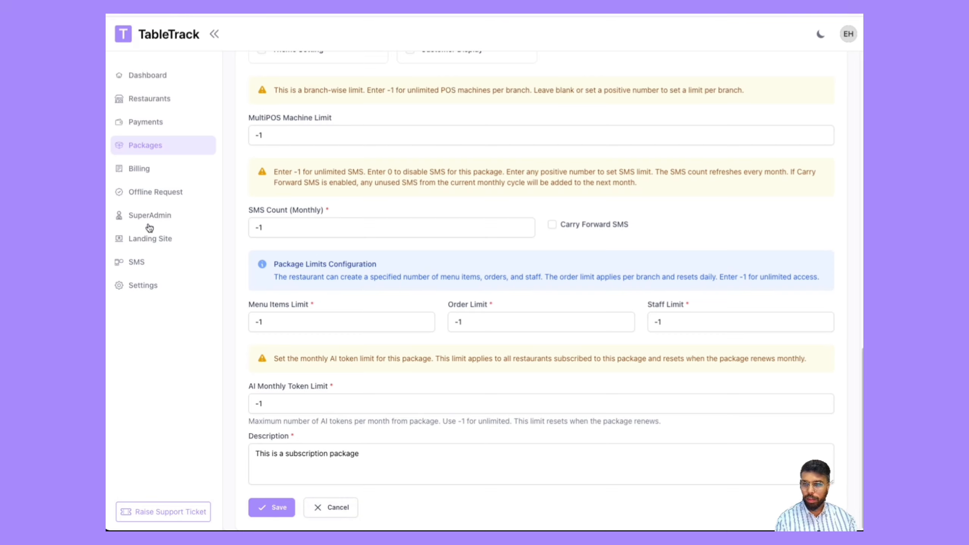
pyautogui.scroll(14, 233, 287)
pyautogui.scroll(5, 499, 250)
# Step: Browse the Settings payment gateway tab, then the Payments and SuperAdmin pages
pyautogui.click(157, 289)
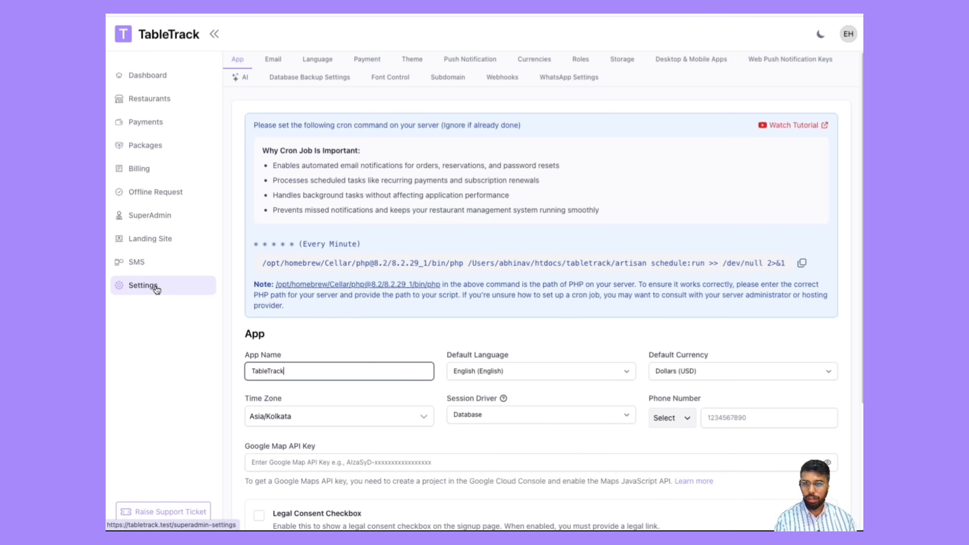
pyautogui.click(373, 61)
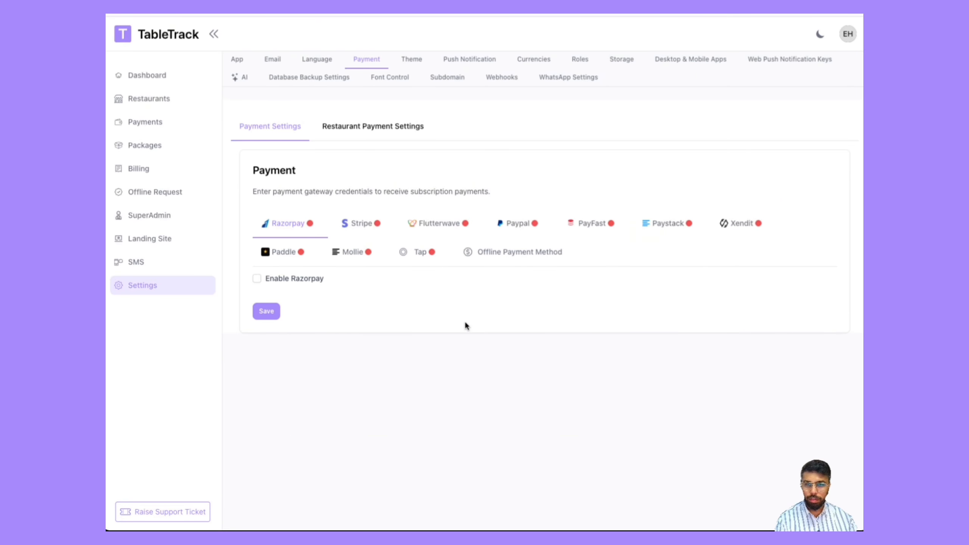
pyautogui.click(148, 123)
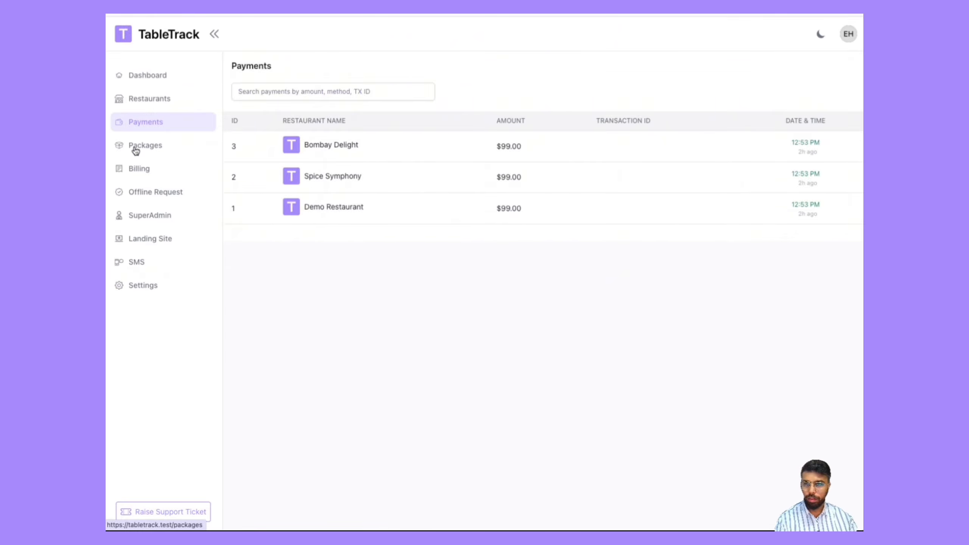
pyautogui.click(158, 222)
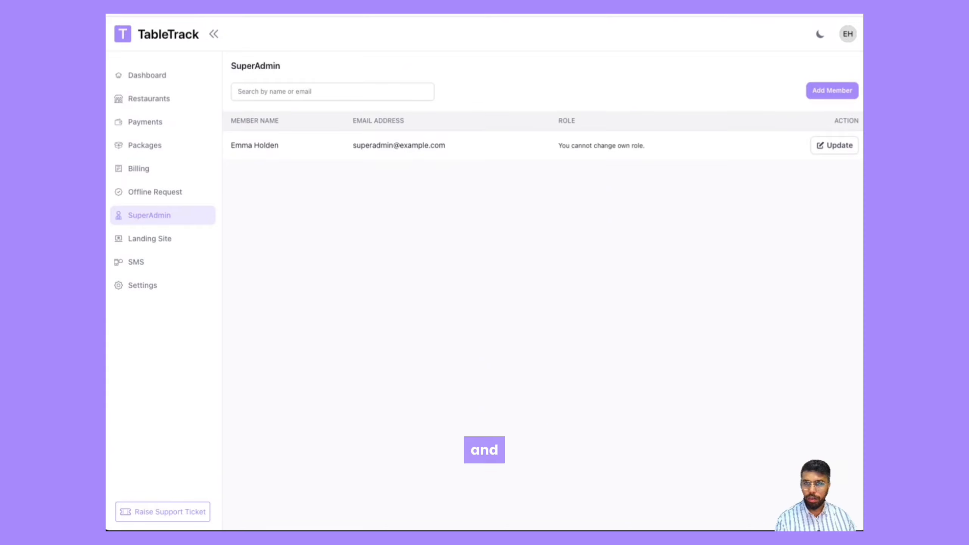
# Step: Open the tabletrack.test landing site in another tab and scroll through its sections and pricing
pyautogui.hotkey('ctrl', 'Tab')
pyautogui.hotkey('ctrl', 'l')
pyautogui.write('tab')
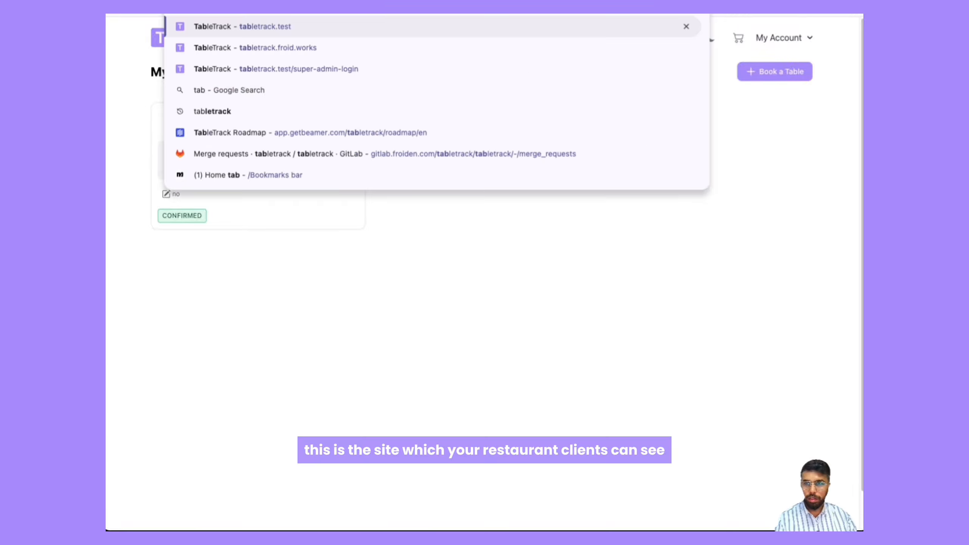
pyautogui.press('Return')
pyautogui.scroll(-10, 109, 189)
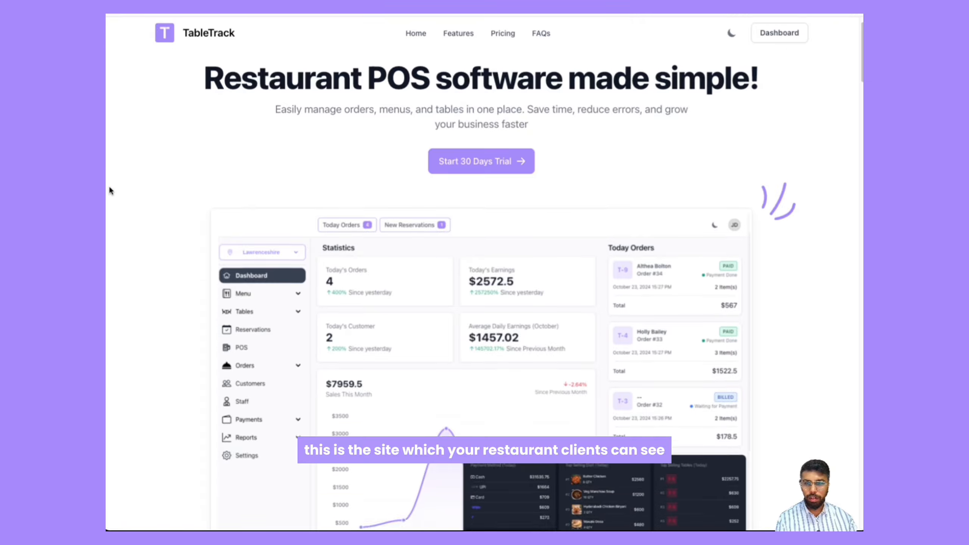
pyautogui.scroll(-20, 109, 188)
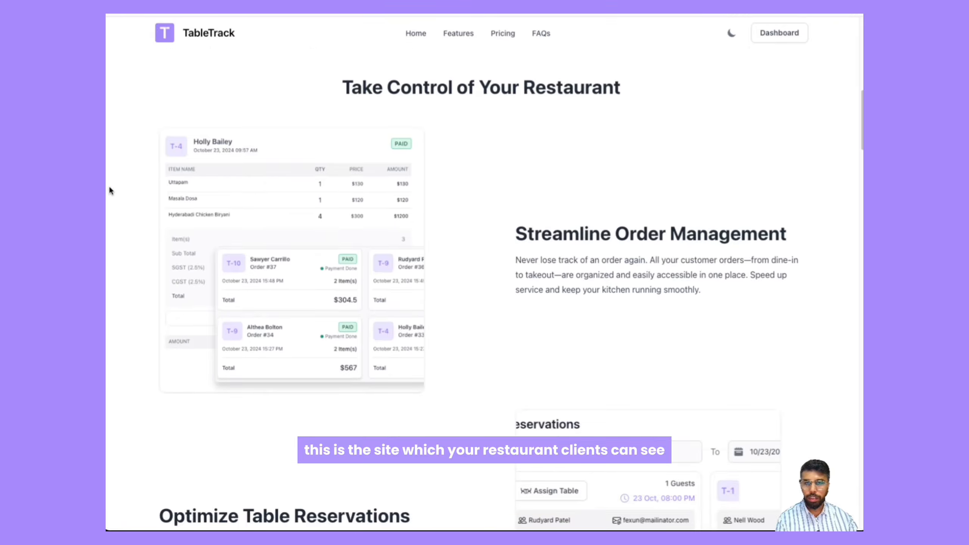
pyautogui.scroll(-20, 165, 186)
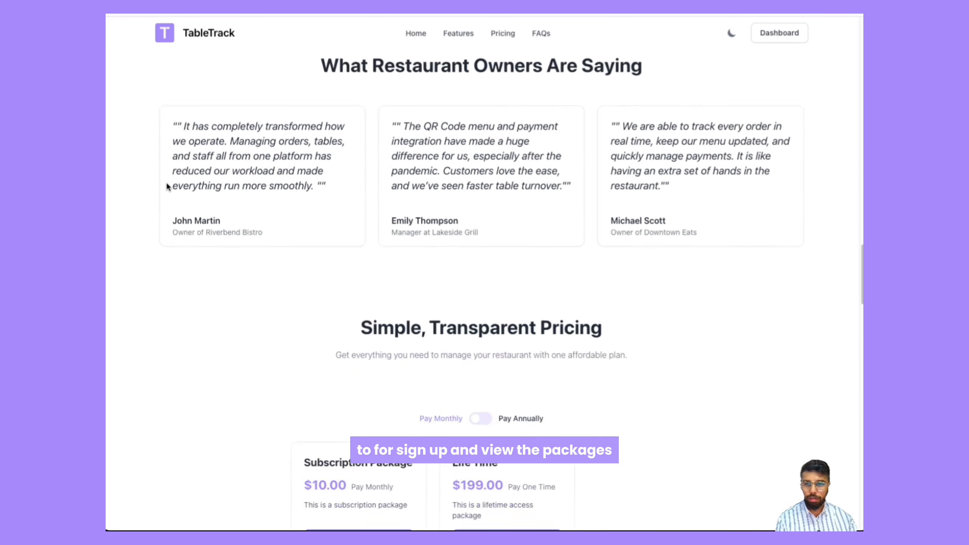
pyautogui.scroll(8, 164, 209)
pyautogui.scroll(-8, 162, 206)
pyautogui.scroll(20, 163, 201)
pyautogui.scroll(5, 204, 35)
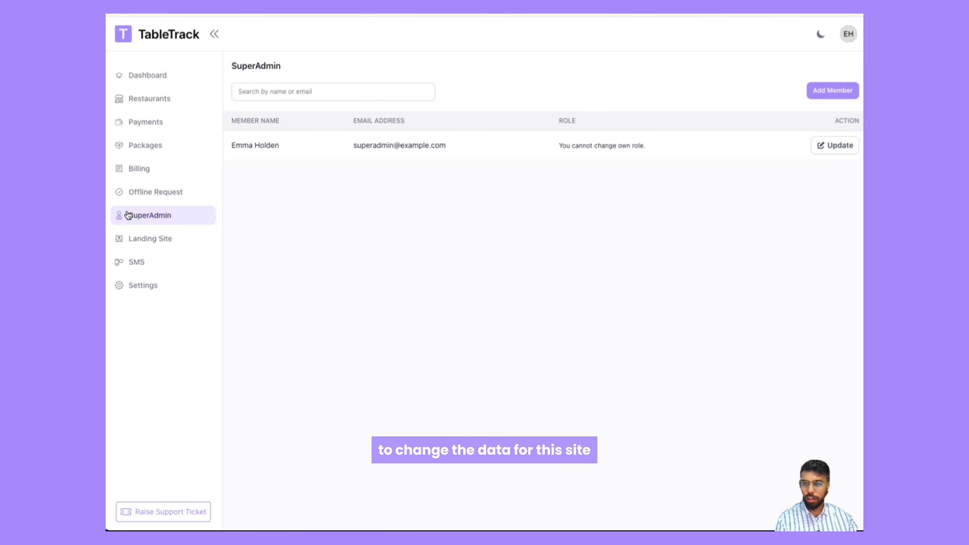
# Step: Open the Landing Site settings and examine the landing page options
pyautogui.click(138, 246)
pyautogui.scroll(-1, 283, 219)
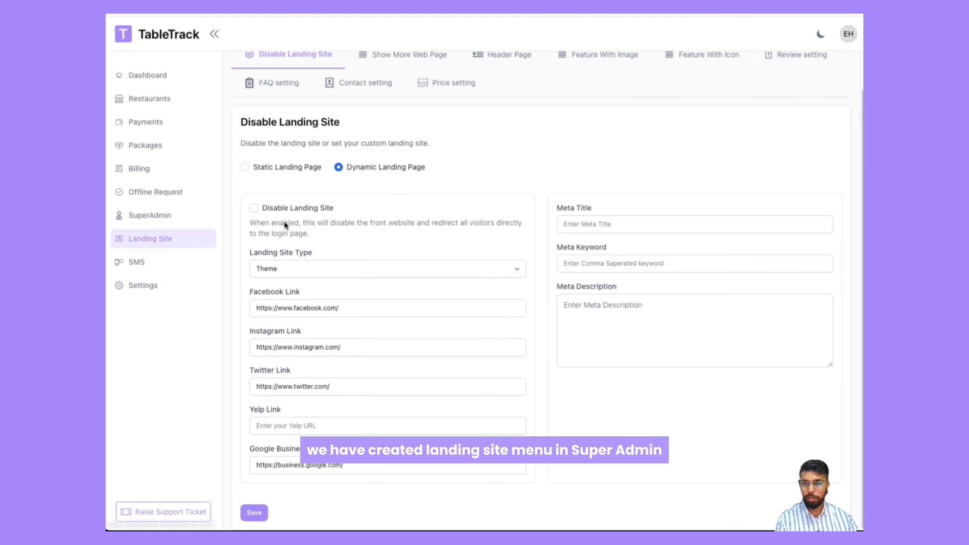
pyautogui.scroll(1, 363, 279)
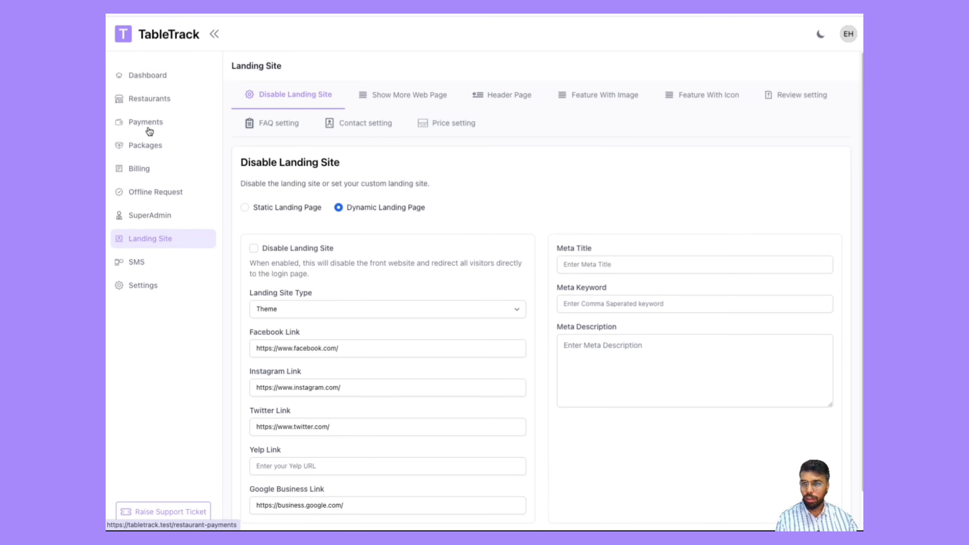
pyautogui.click(149, 76)
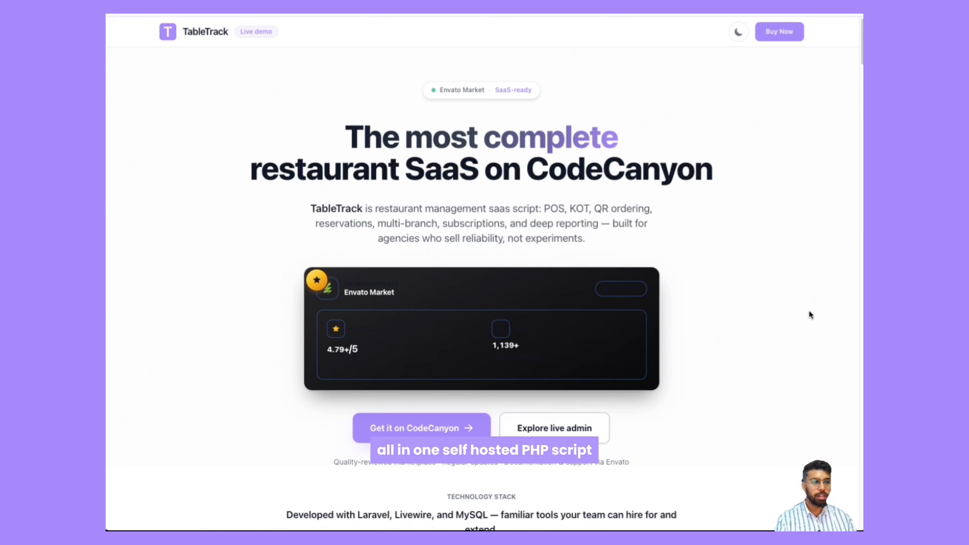
# Step: Scroll through the TableTrack live demo page's hero, technology stack and hands-on demo sections
pyautogui.scroll(-3, 810, 315)
pyautogui.scroll(-3, 809, 315)
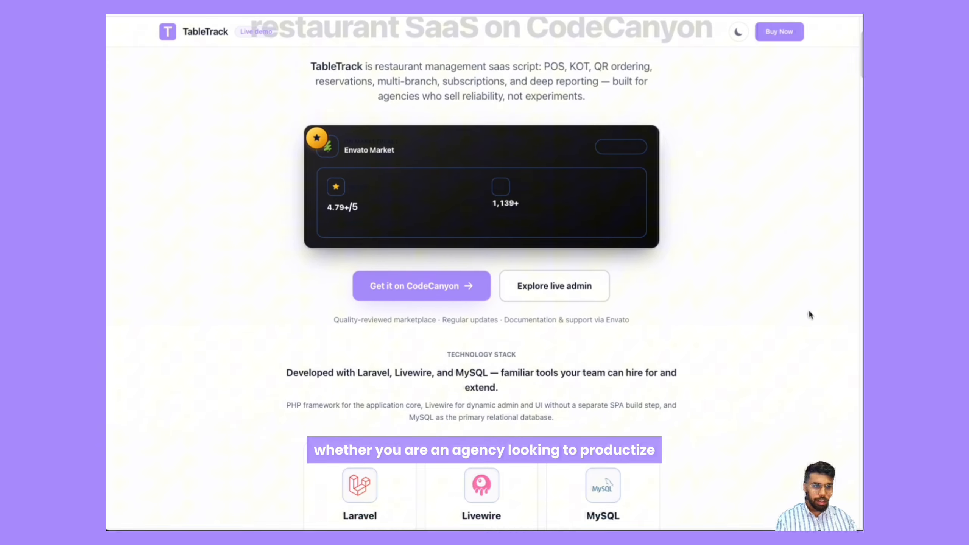
pyautogui.scroll(-2, 811, 315)
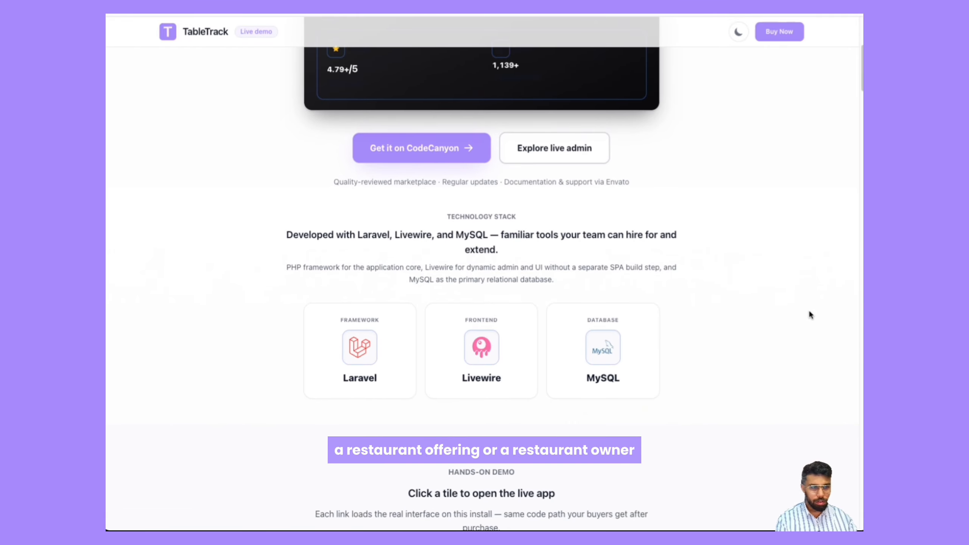
pyautogui.scroll(-2, 810, 315)
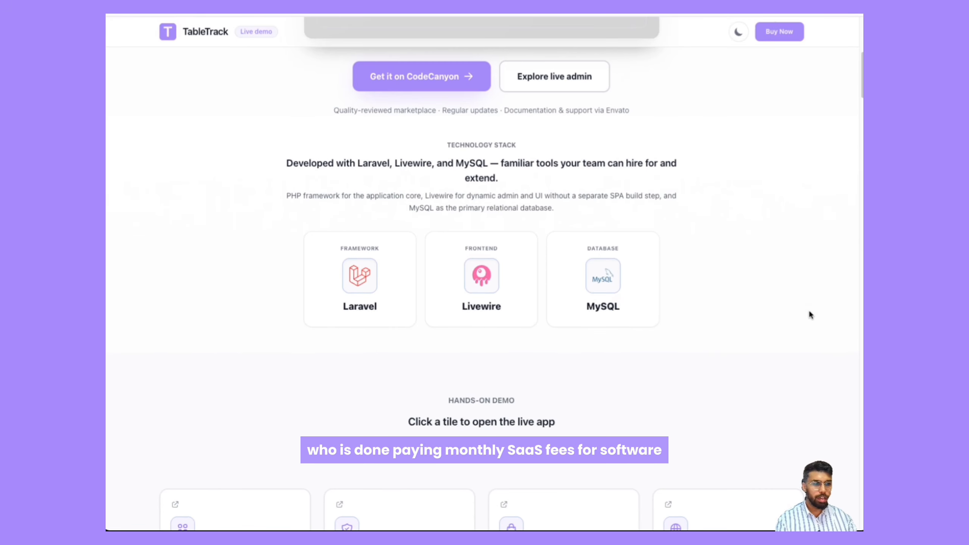
pyautogui.scroll(-2, 810, 314)
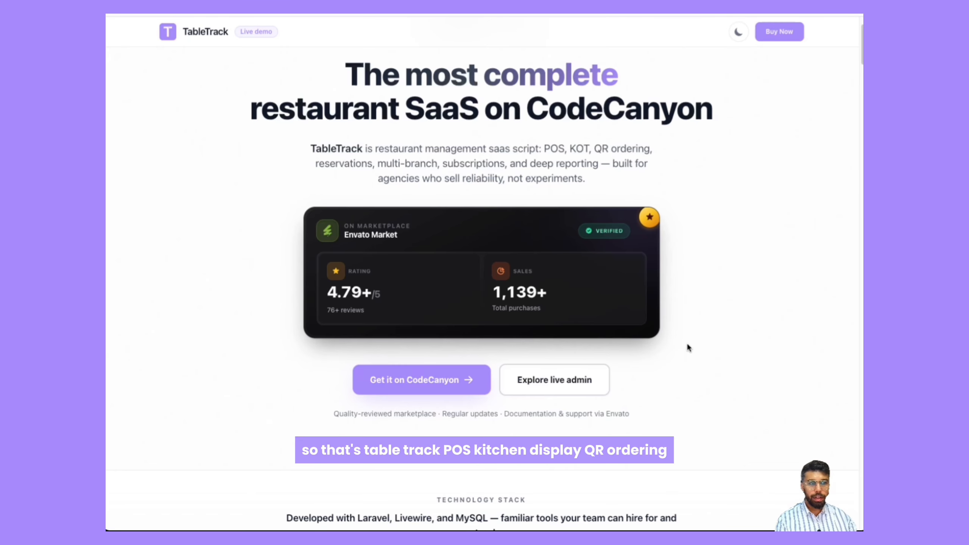
pyautogui.scroll(2, 688, 347)
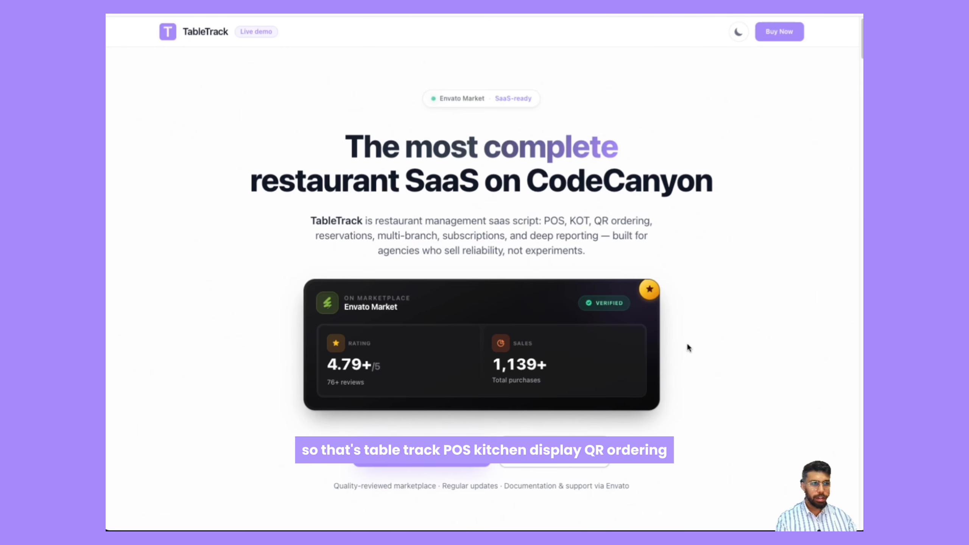
pyautogui.scroll(-2, 688, 346)
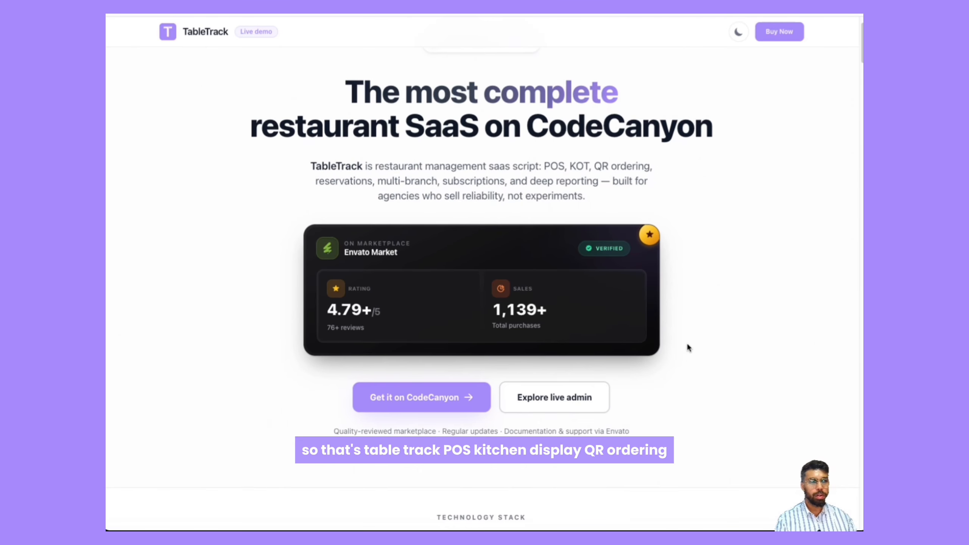
pyautogui.scroll(-2, 688, 348)
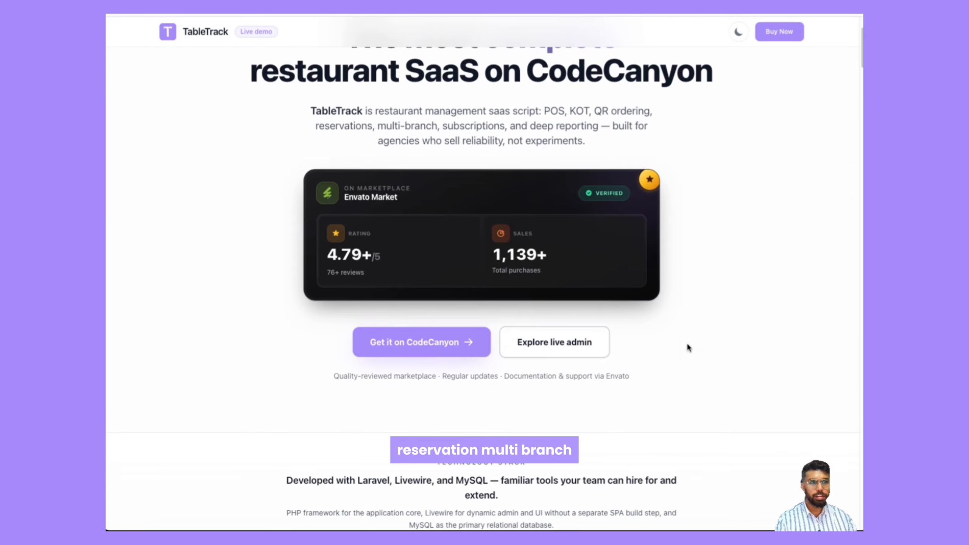
pyautogui.scroll(-2, 688, 347)
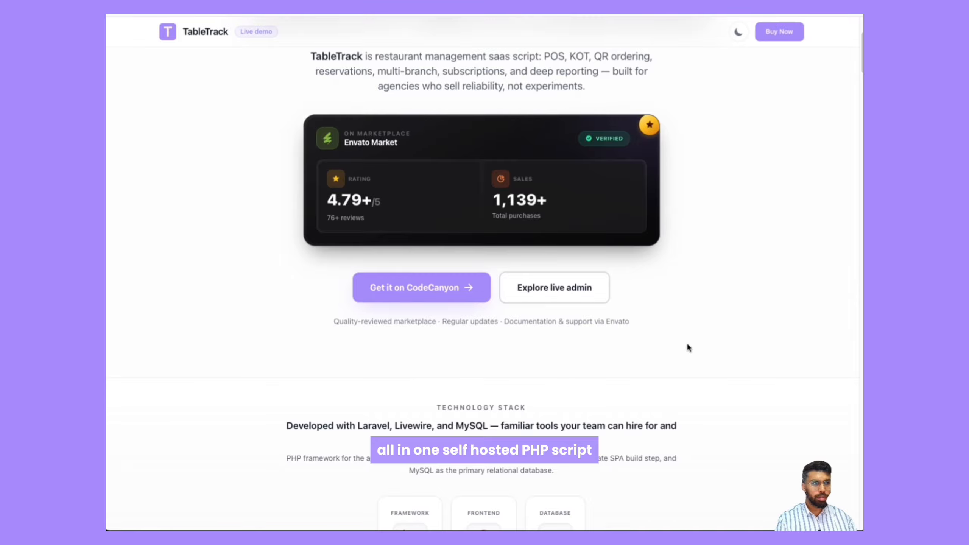
pyautogui.scroll(-2, 688, 347)
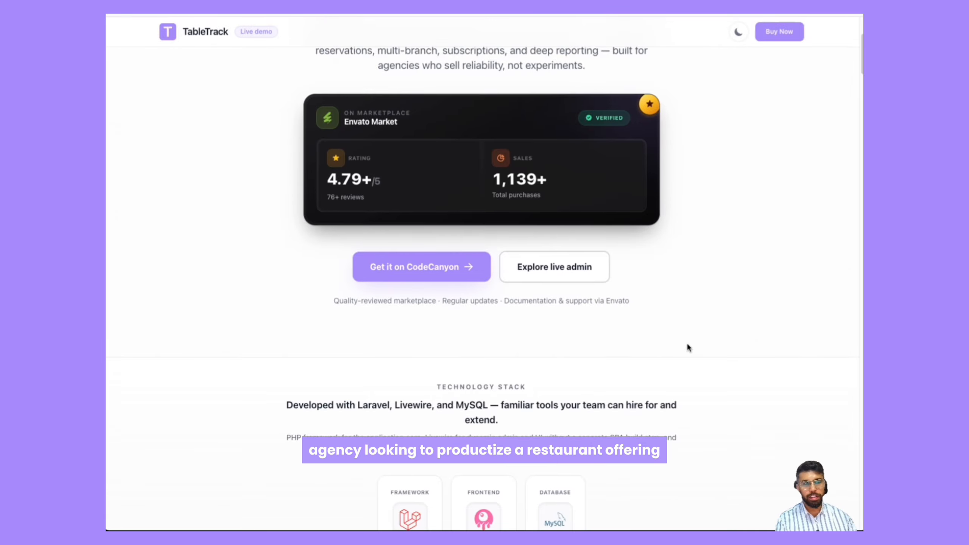
pyautogui.scroll(-1, 688, 346)
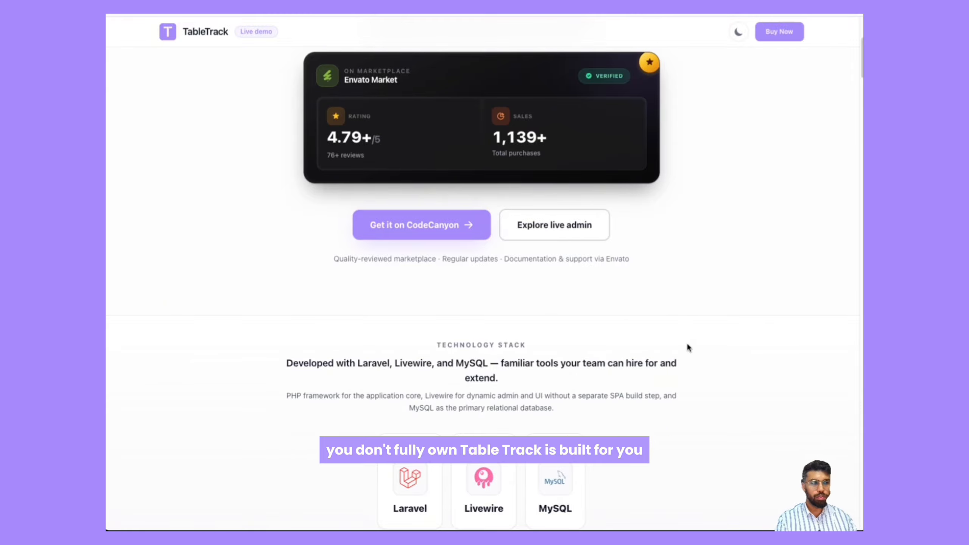
pyautogui.scroll(-5, 688, 346)
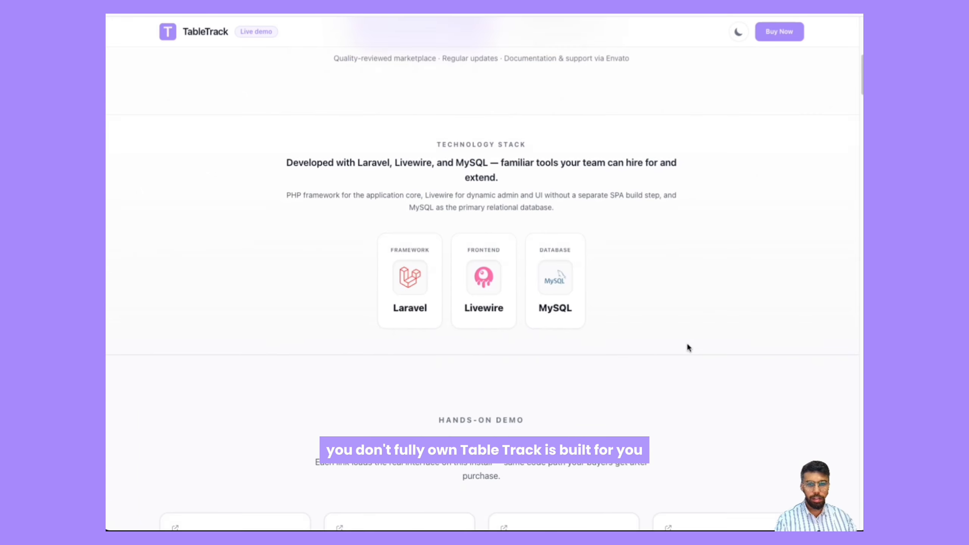
pyautogui.scroll(-1, 687, 349)
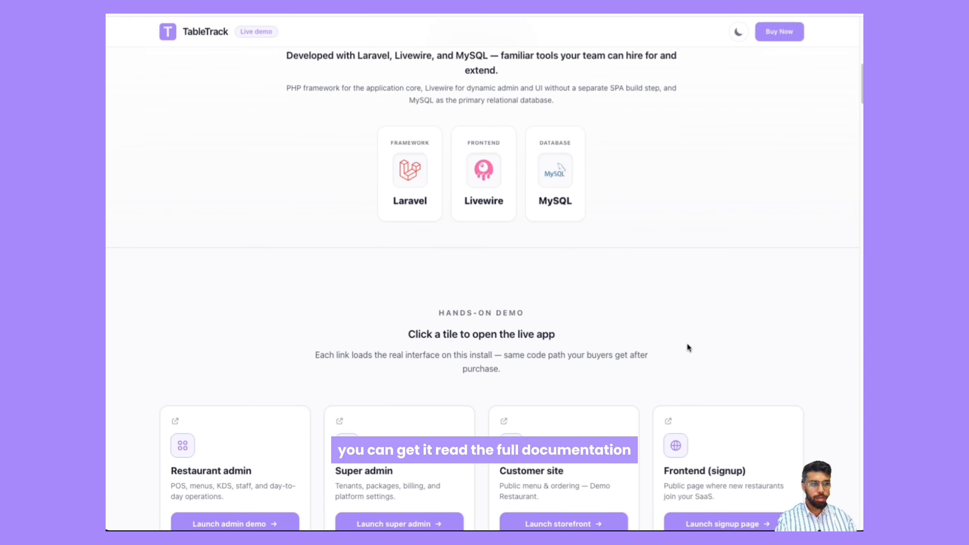
pyautogui.scroll(-1, 687, 347)
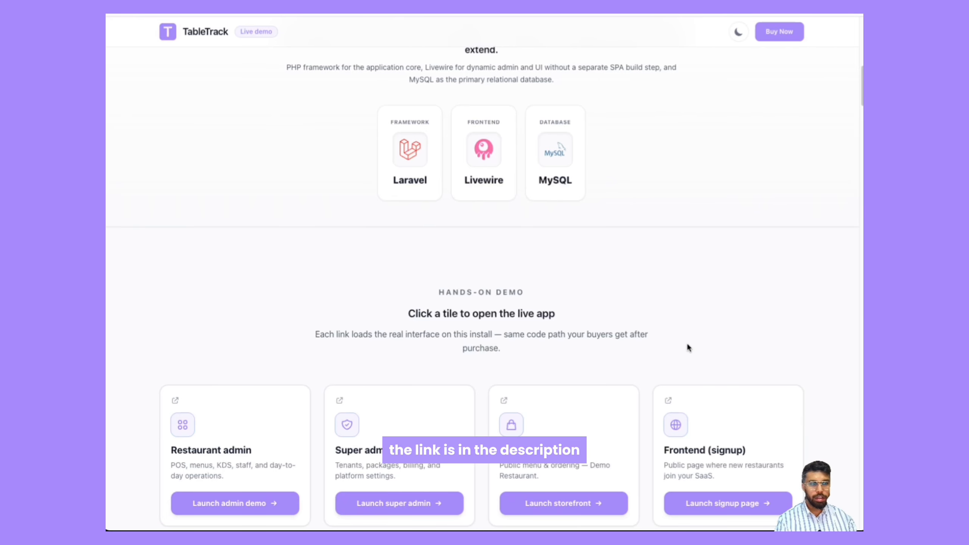
pyautogui.scroll(-3, 688, 347)
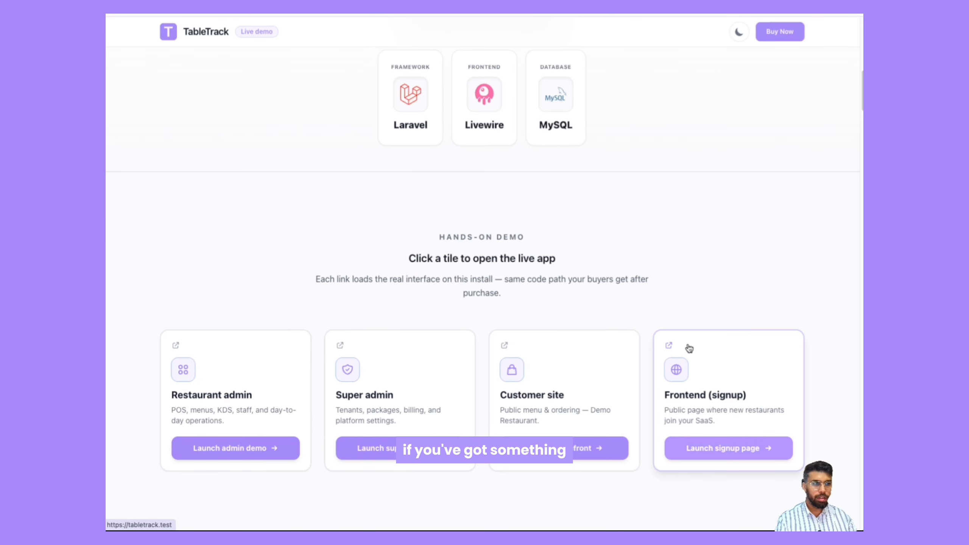